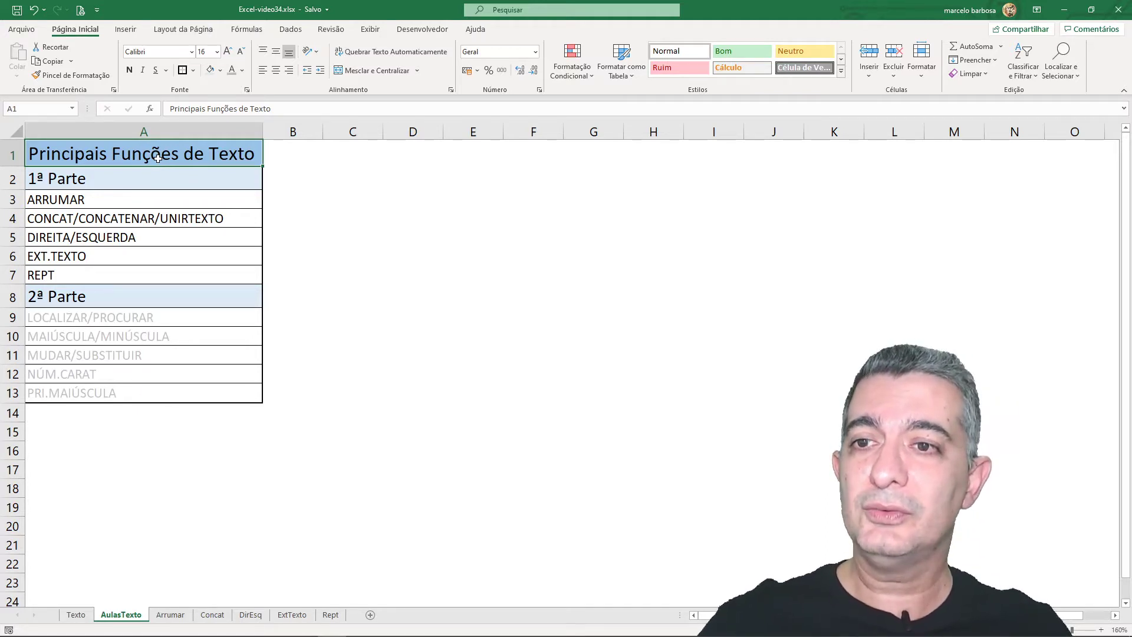
- Review the first-part text functions on the AulasTexto sheet, from ARRUMAR down to REPT
left_click(141, 201)
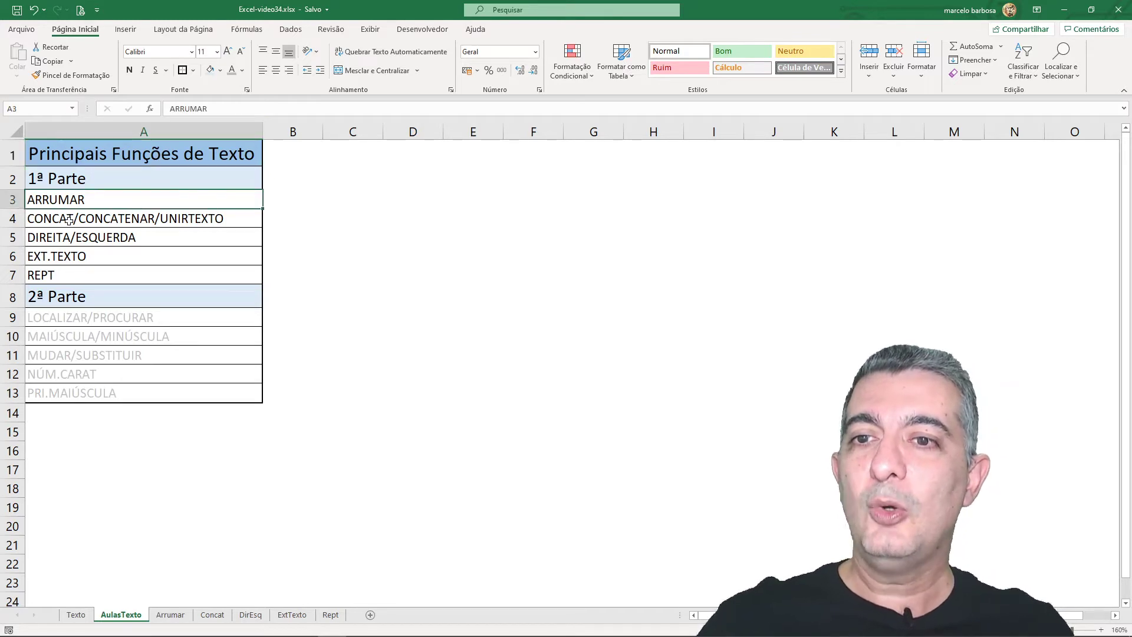
left_click(183, 239)
left_click(148, 258)
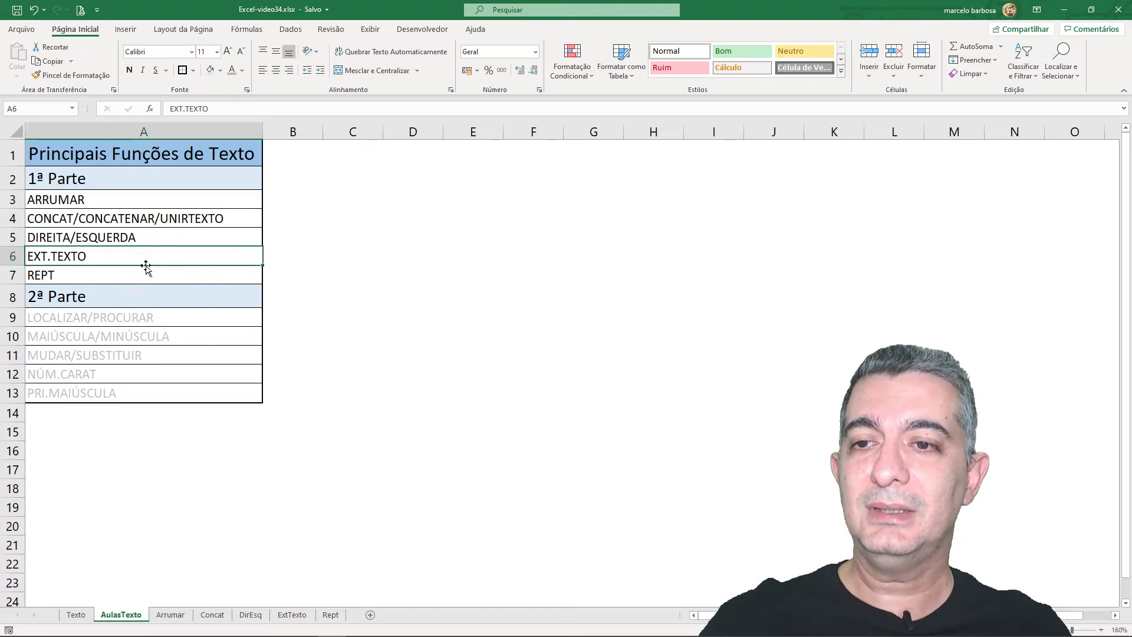
left_click(145, 271)
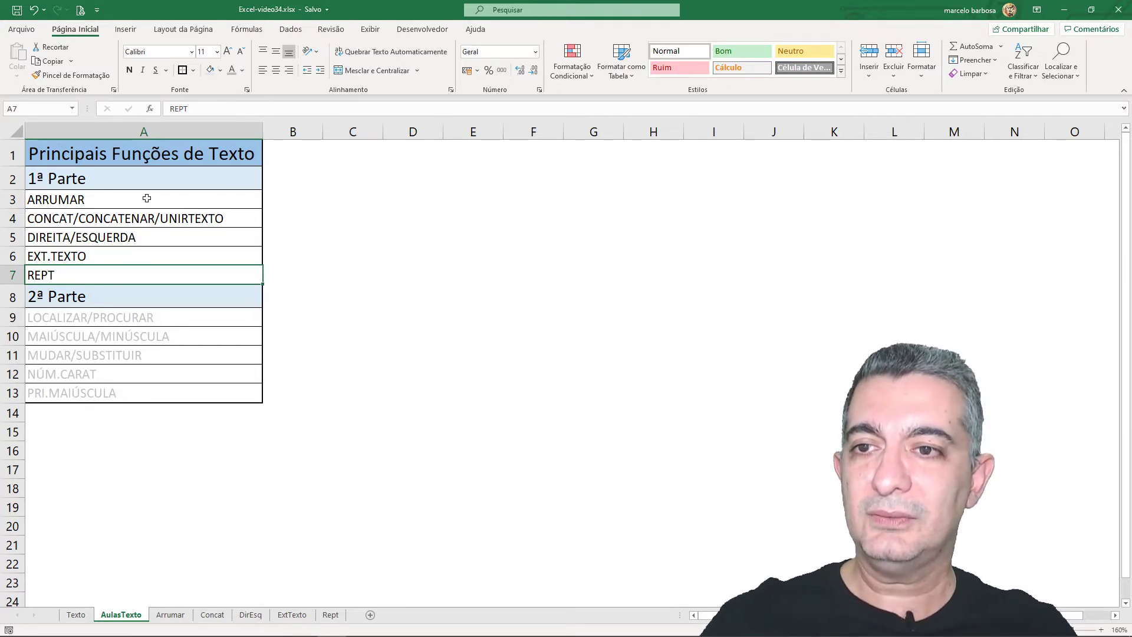
left_click_drag(146, 200, 147, 278)
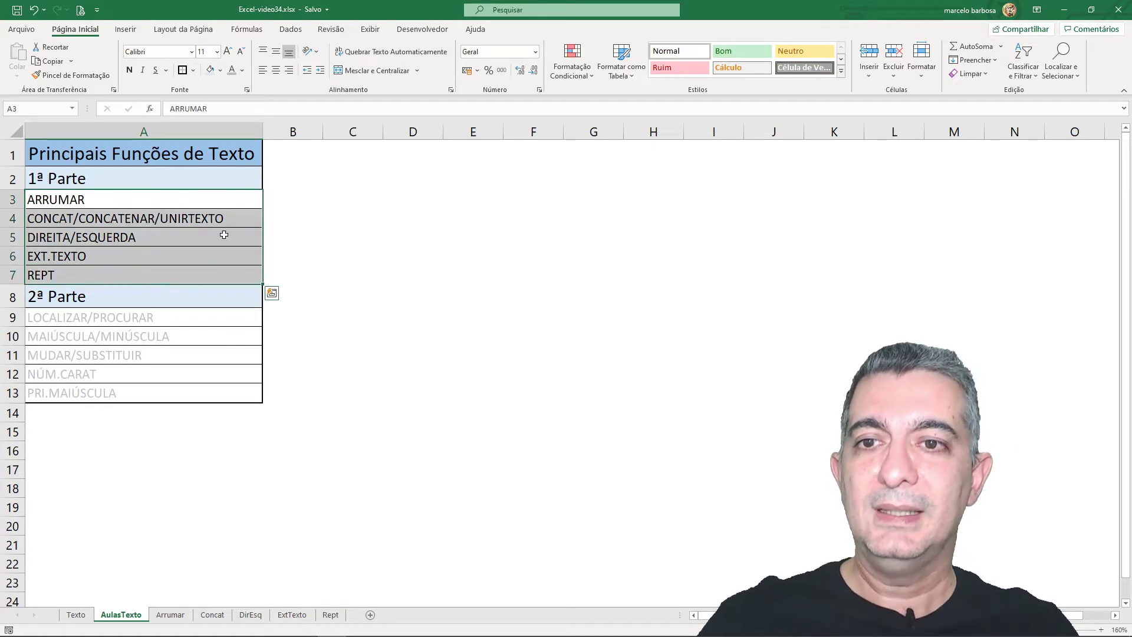
left_click(277, 201)
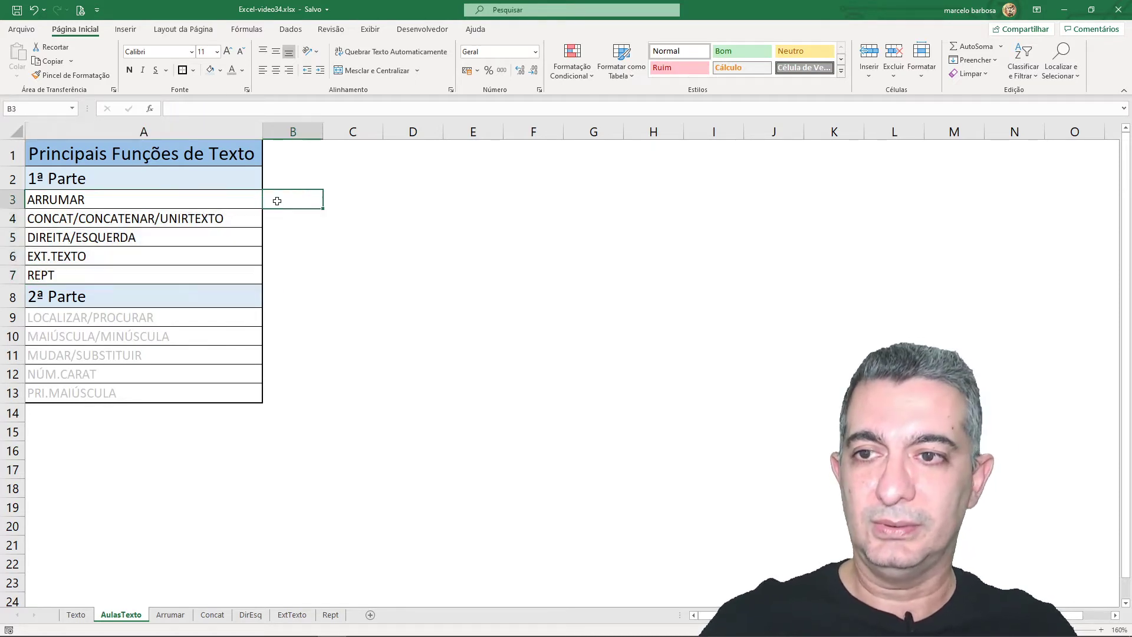
- On the Arrumar sheet, enter =ARRUMAR(A5) in cell B5 to strip the extra spaces from the first original text
left_click(169, 616)
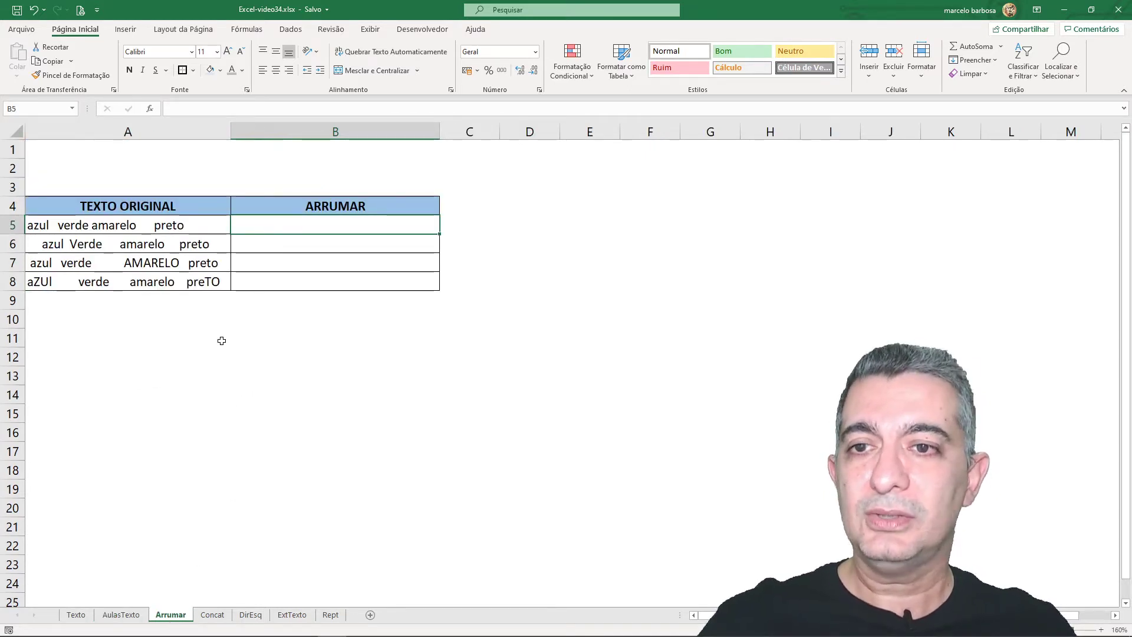
left_click(206, 227)
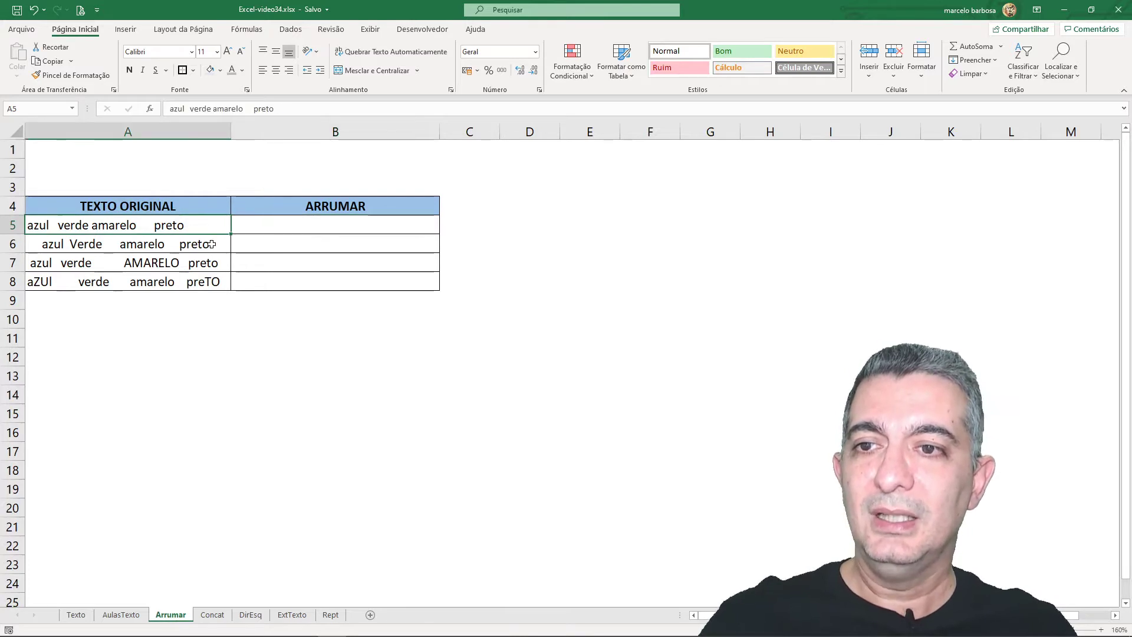
left_click(211, 247)
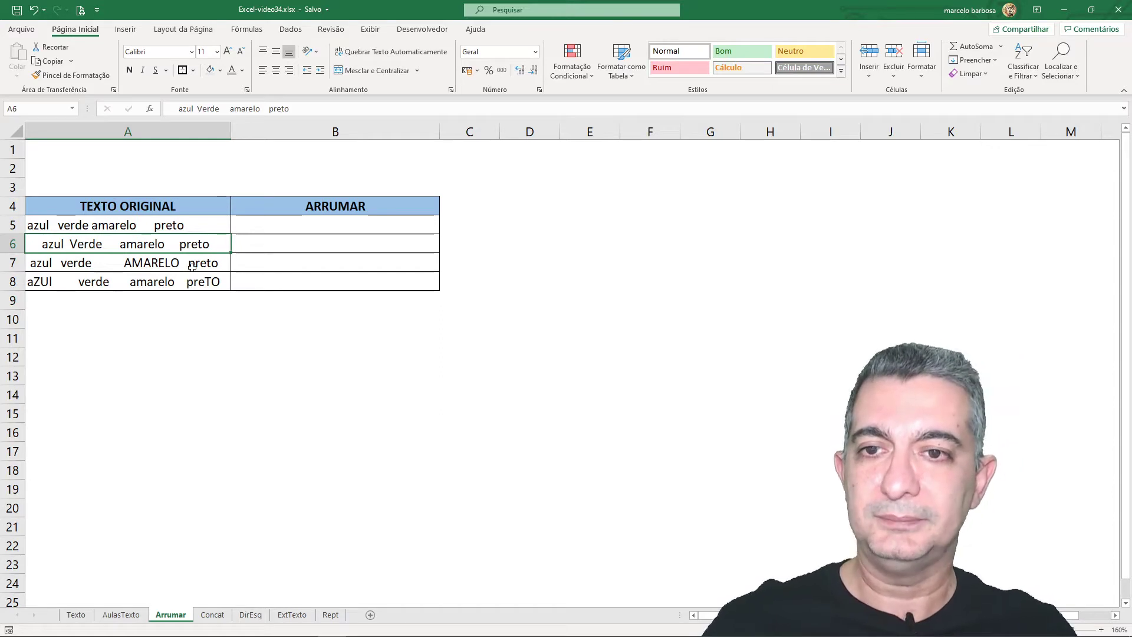
left_click(315, 224)
type("=")
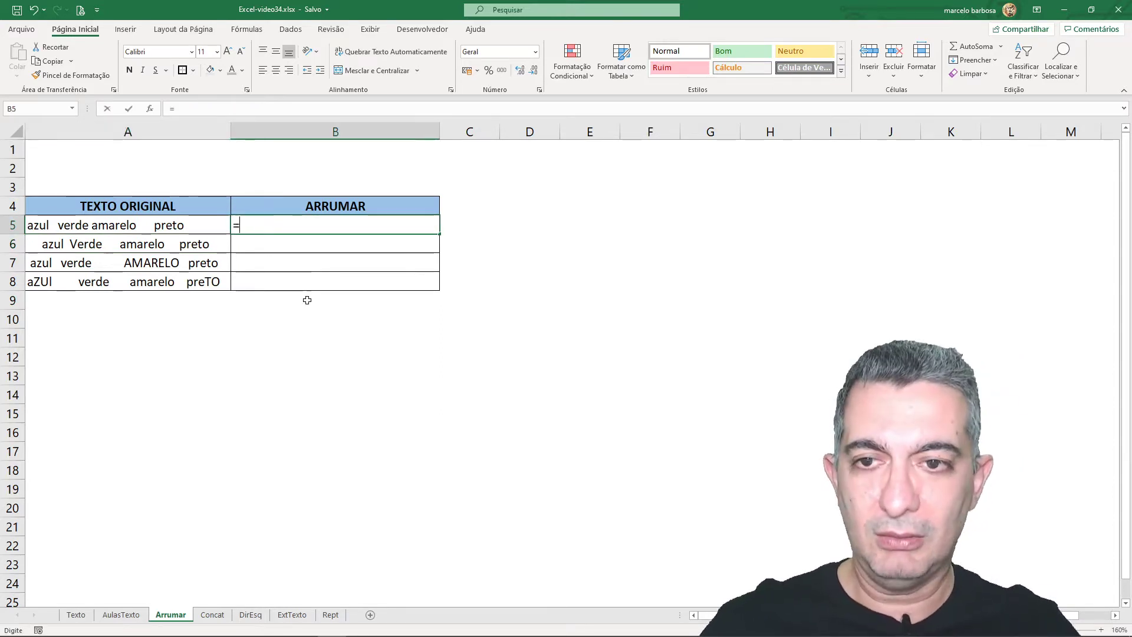
type("arrum")
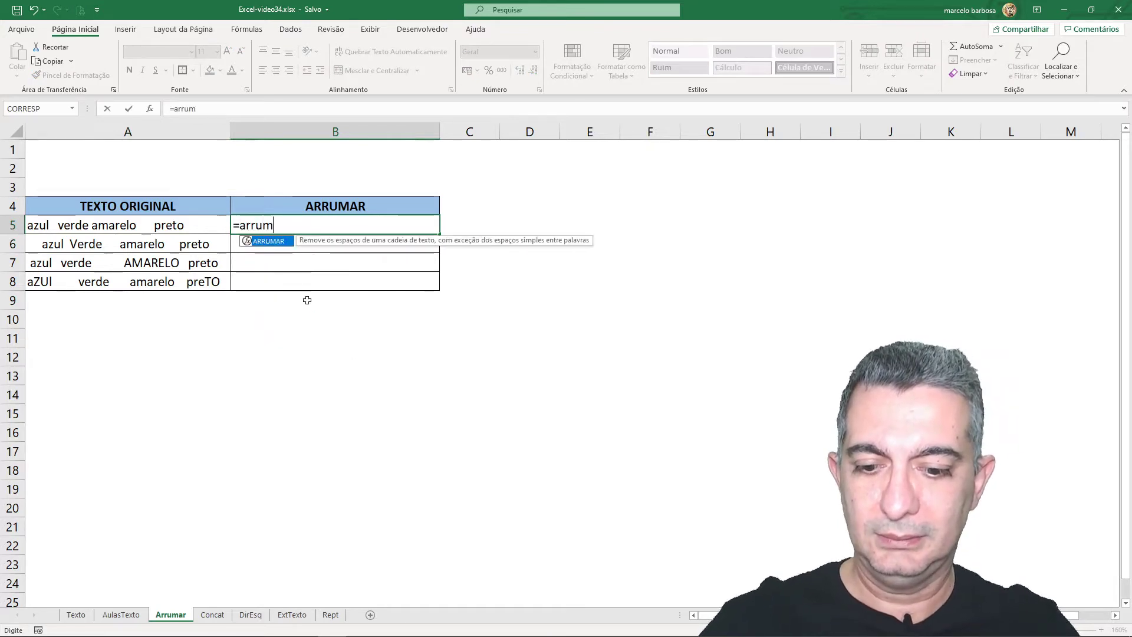
type("ar")
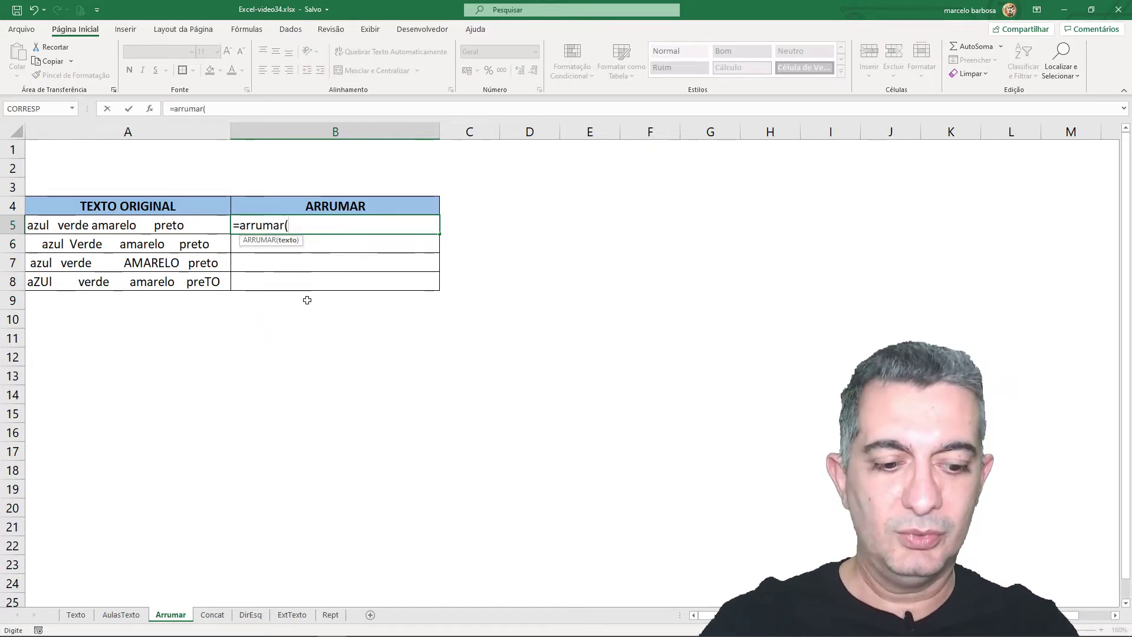
key("Left")
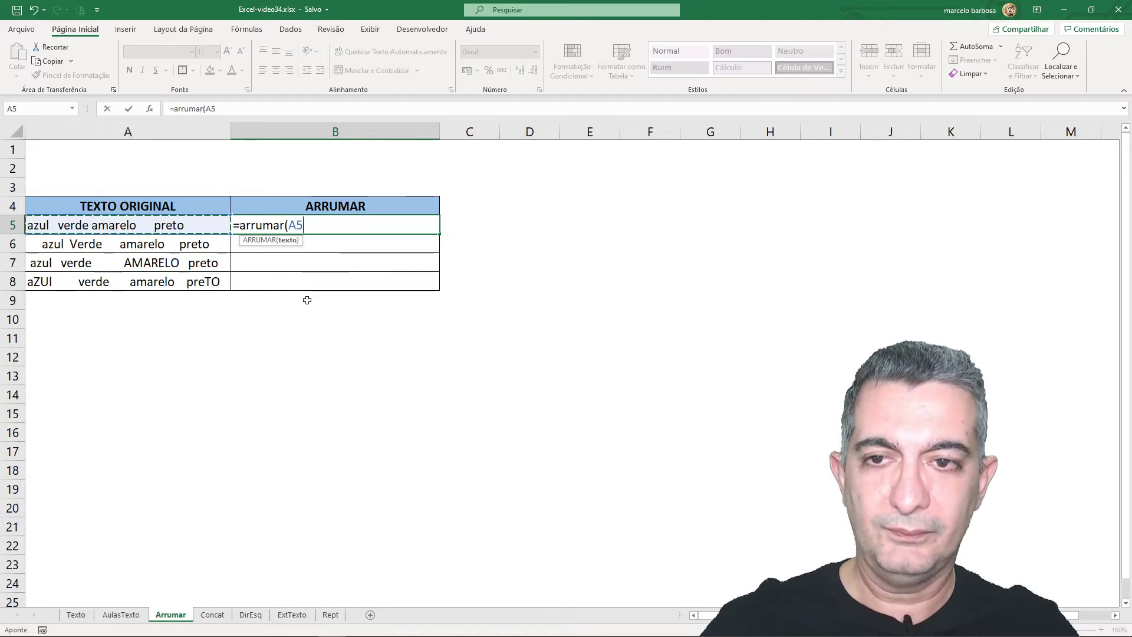
type(")")
key("Return")
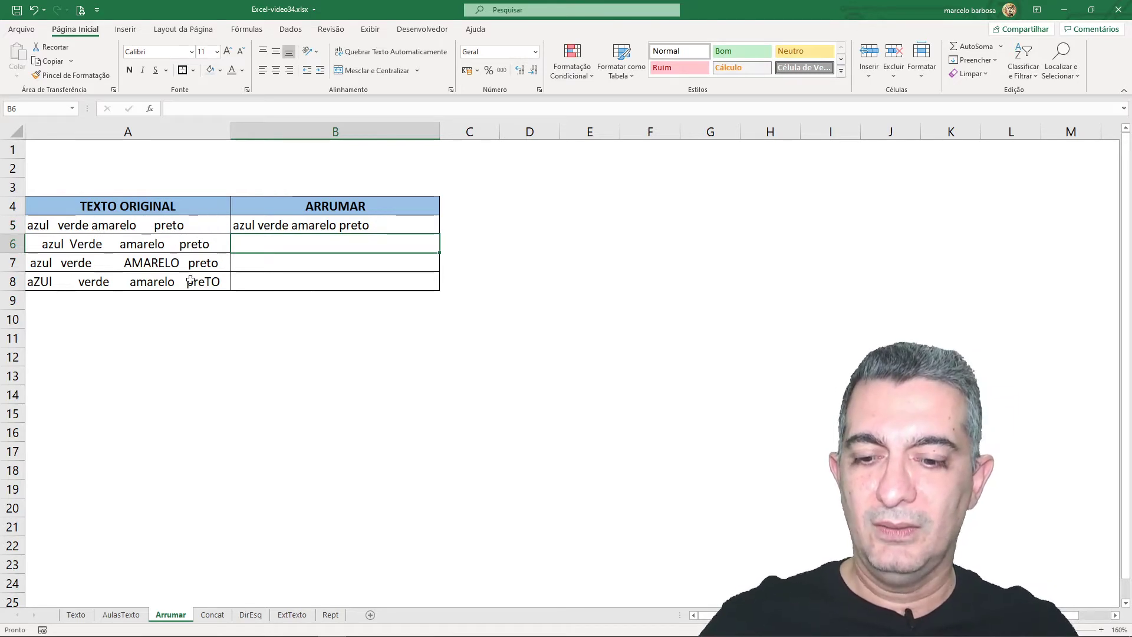
- Copy the ARRUMAR formula from B5 into cells B6 to B8
left_click(266, 227)
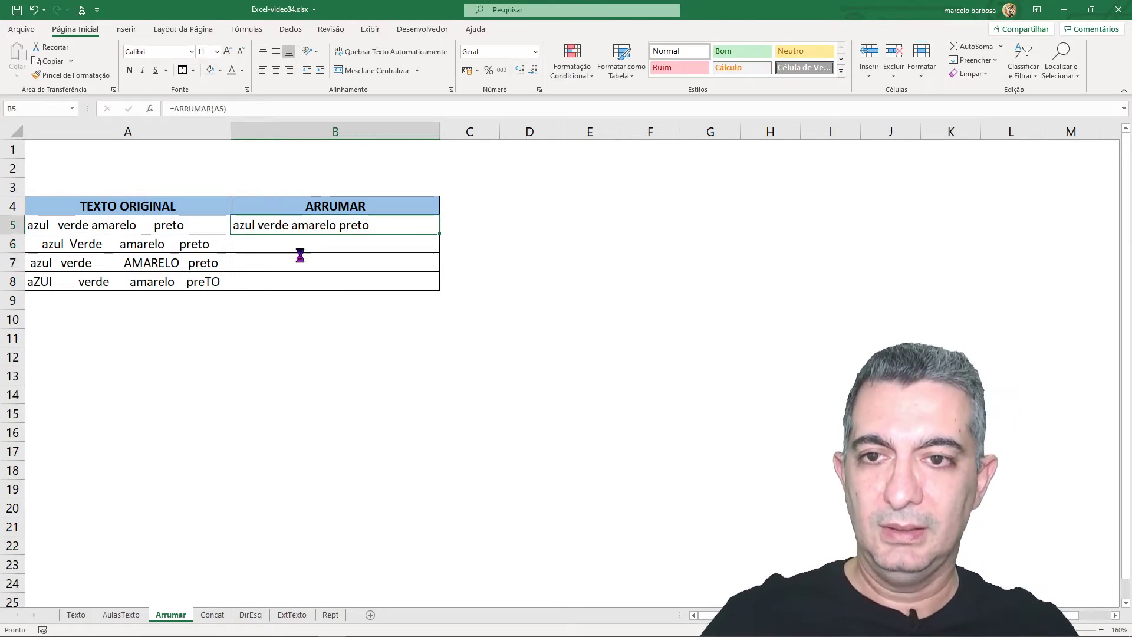
key("ctrl+c")
left_click_drag(310, 247, 313, 279)
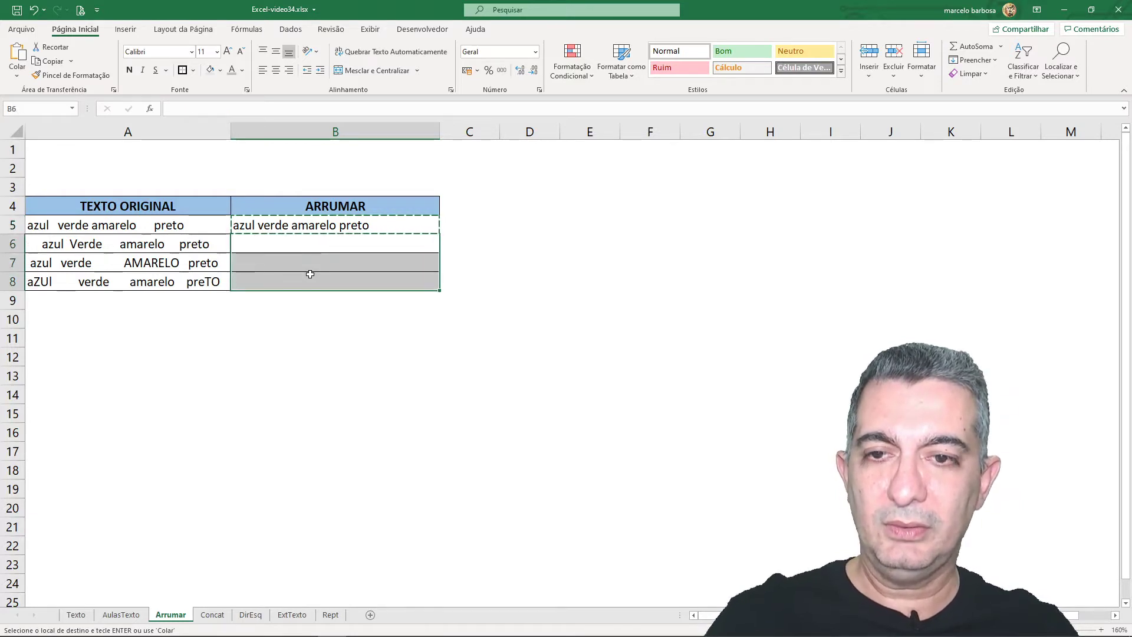
key("ctrl+v")
left_click(288, 244)
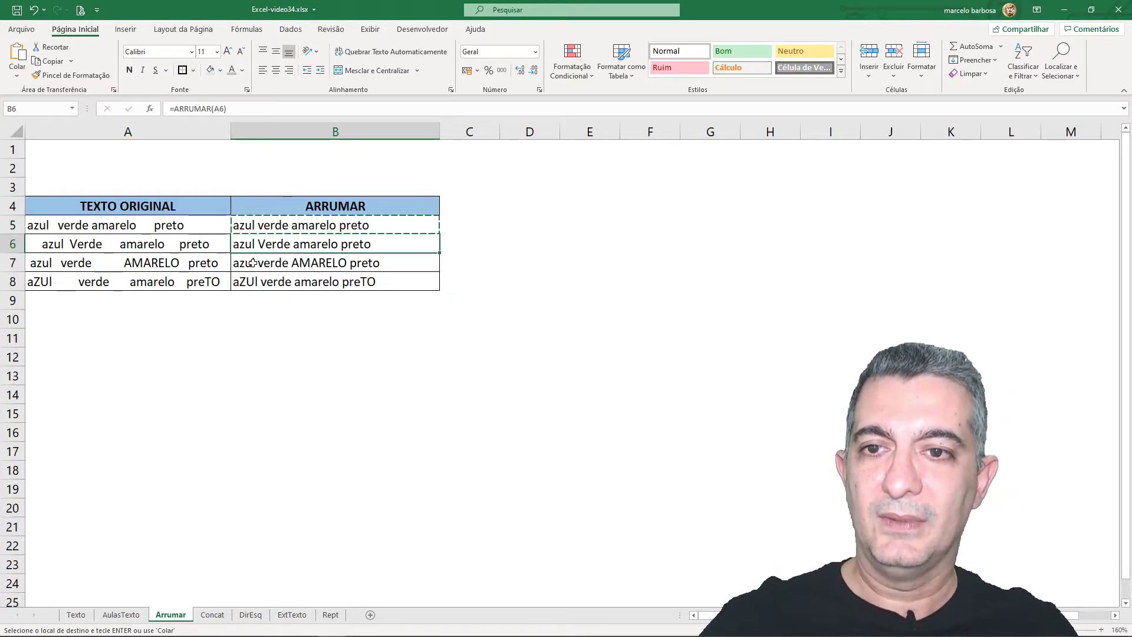
key("Escape")
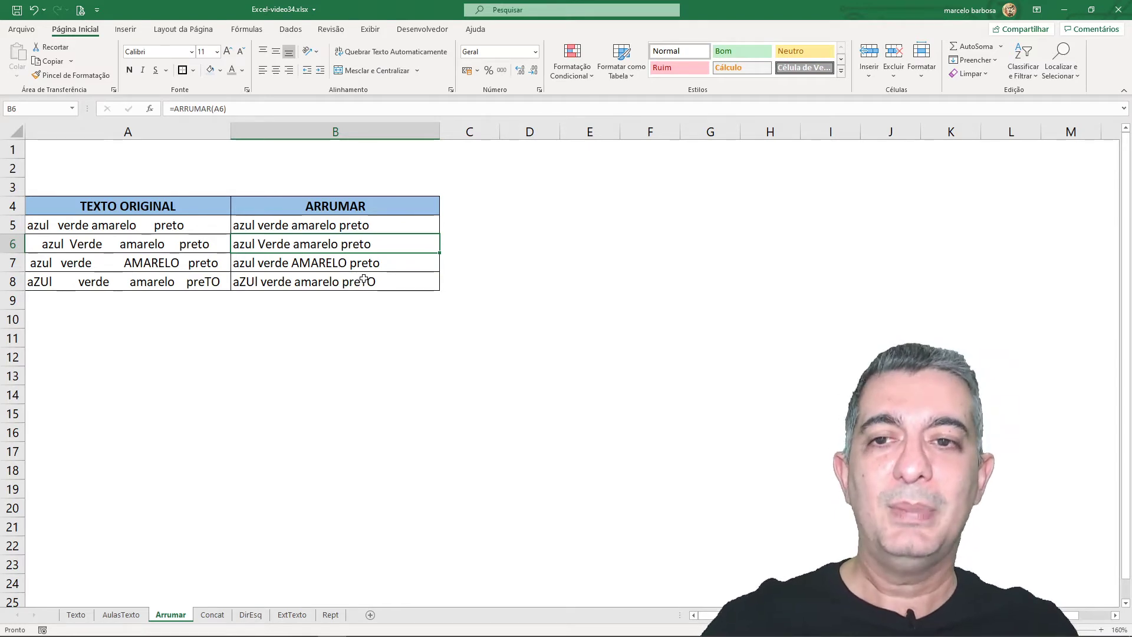
left_click(338, 301)
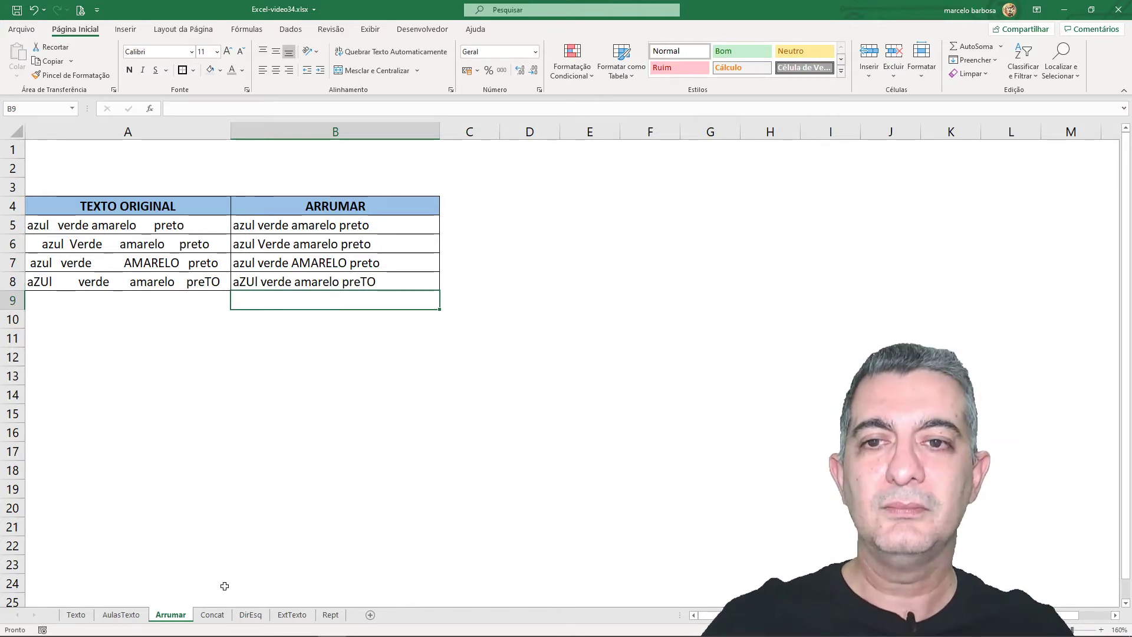
- On the Concat sheet, enter =CONCAT(A5;A6;A7;A8) in cell B5 to join the four texts
left_click(216, 616)
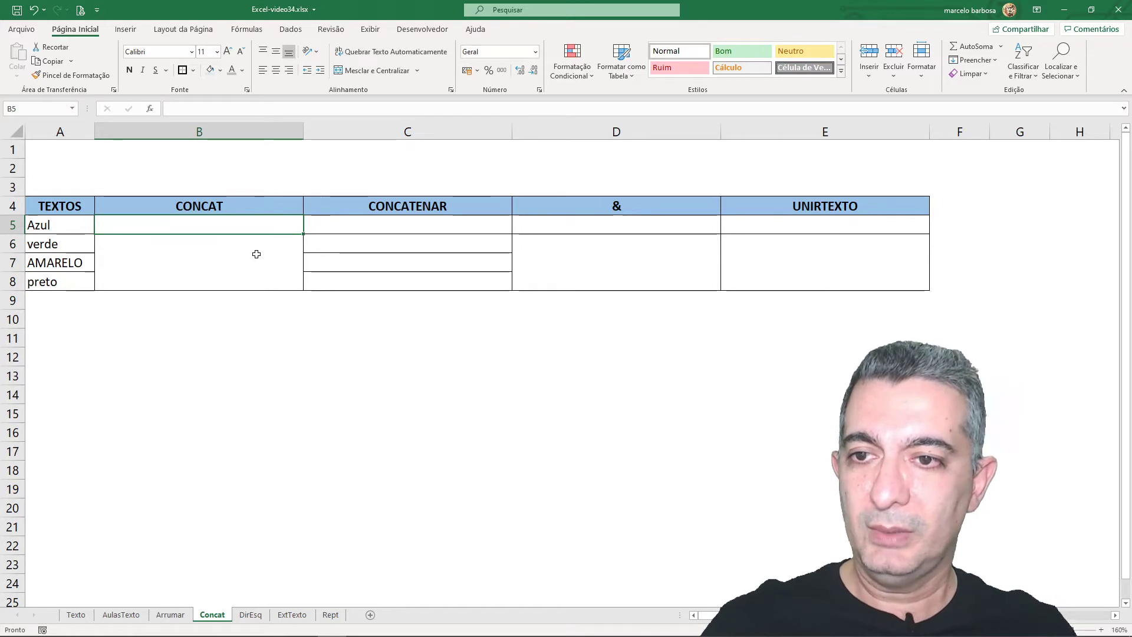
type("=")
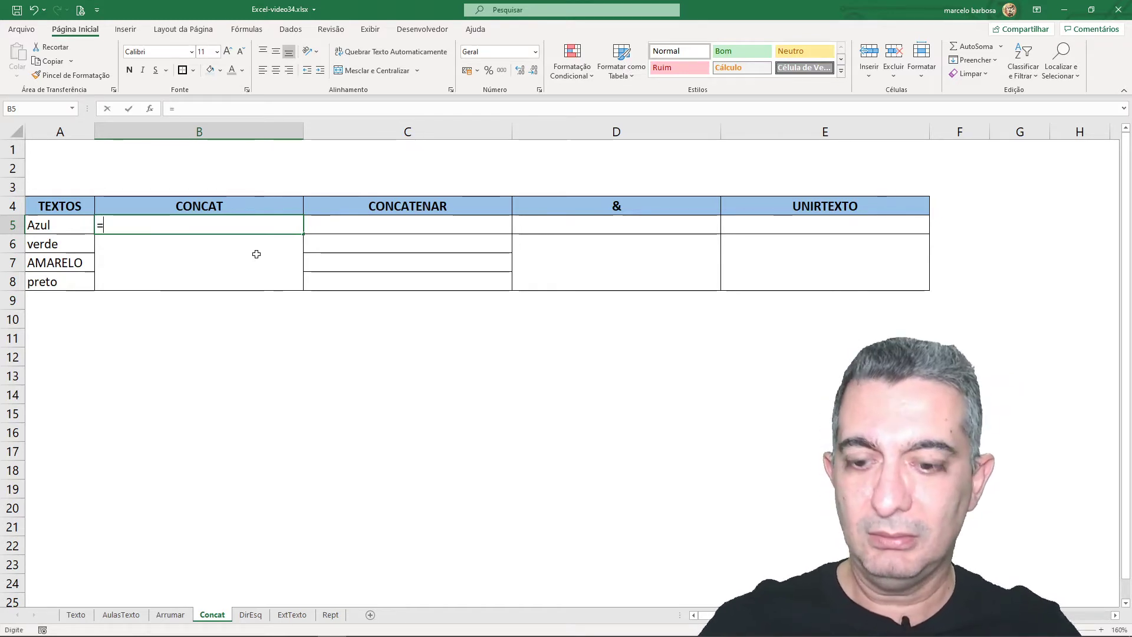
type("concat(")
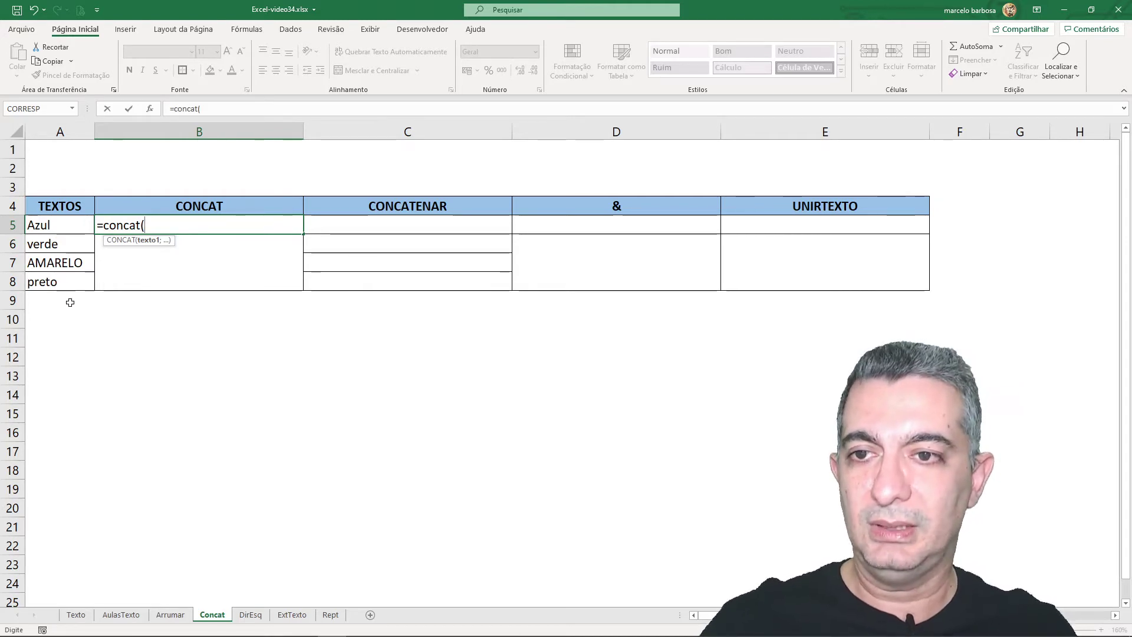
left_click(61, 226)
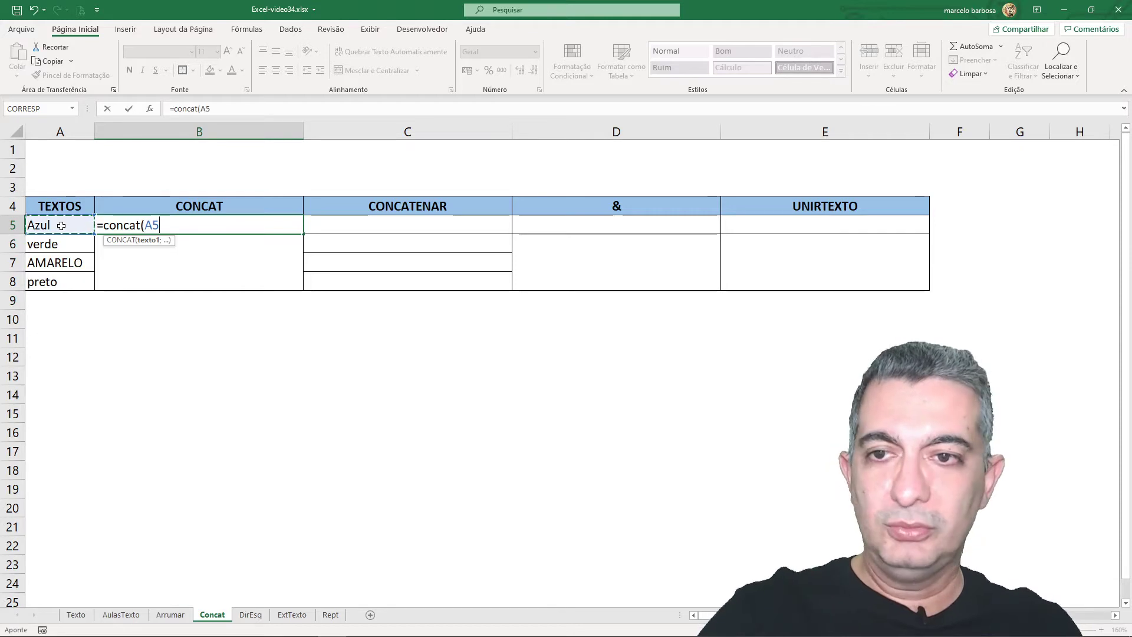
type(";")
left_click(58, 244)
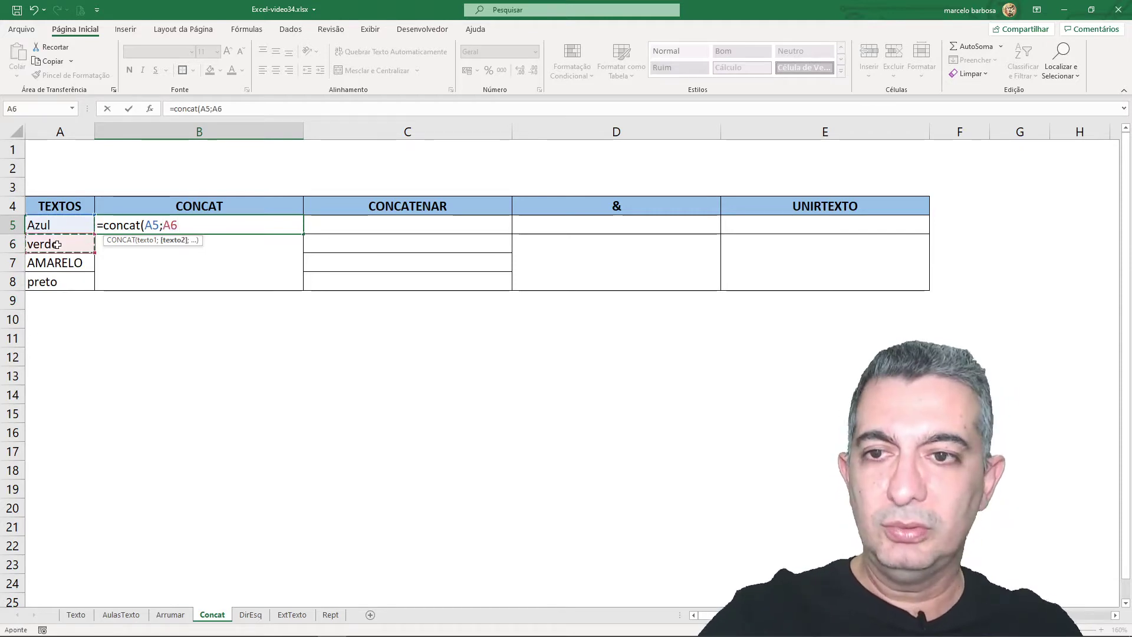
type(";")
left_click(59, 263)
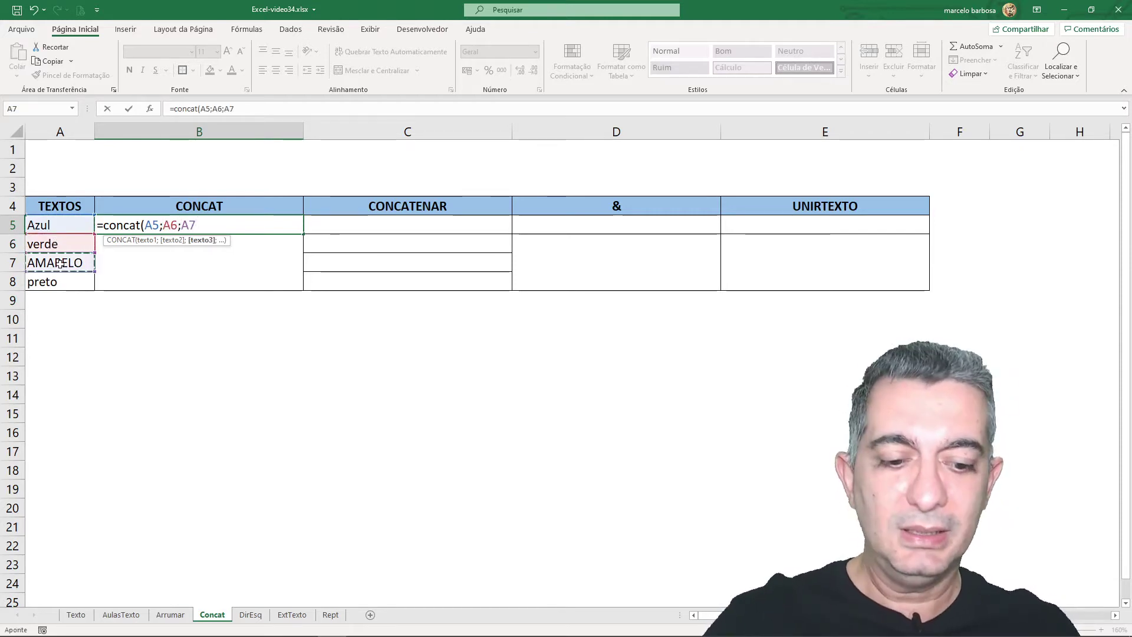
type(";")
left_click(62, 284)
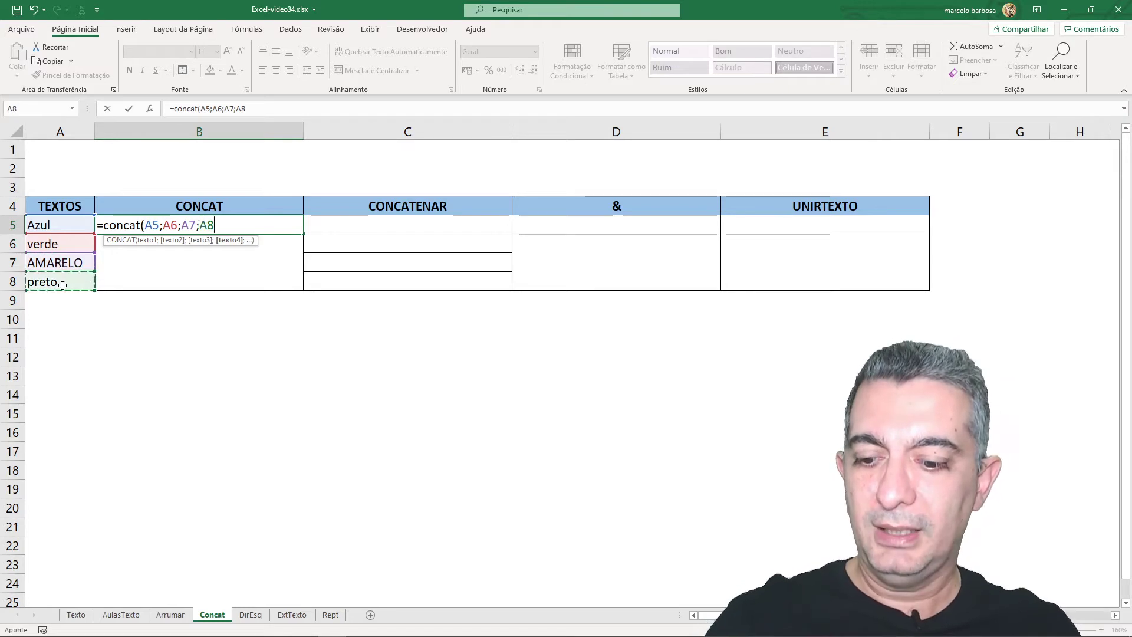
type(")")
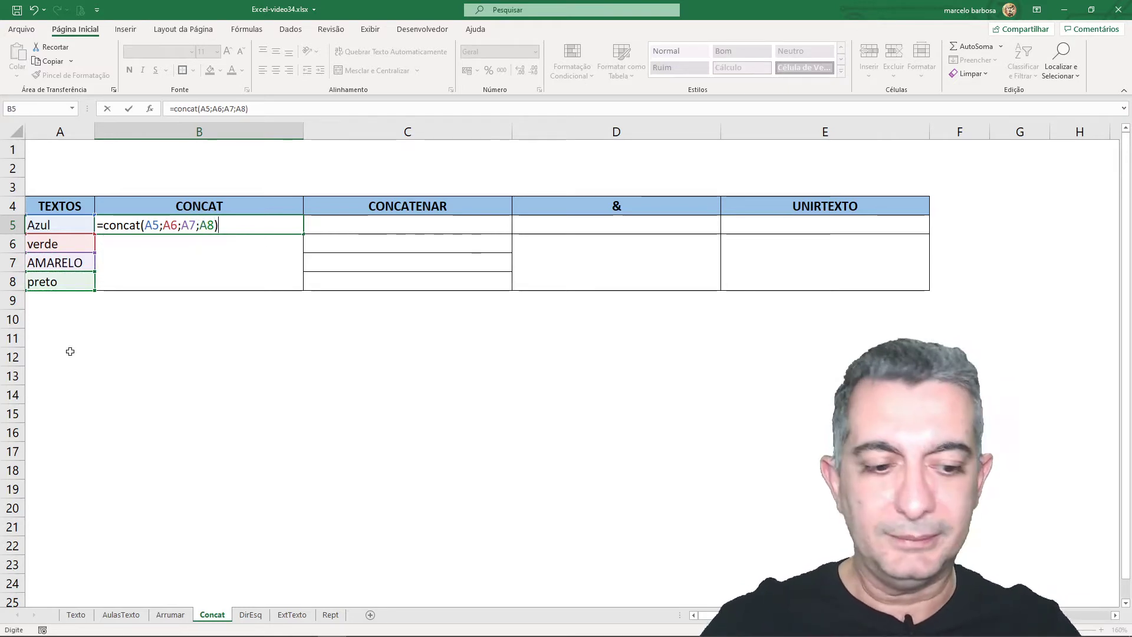
key("Return")
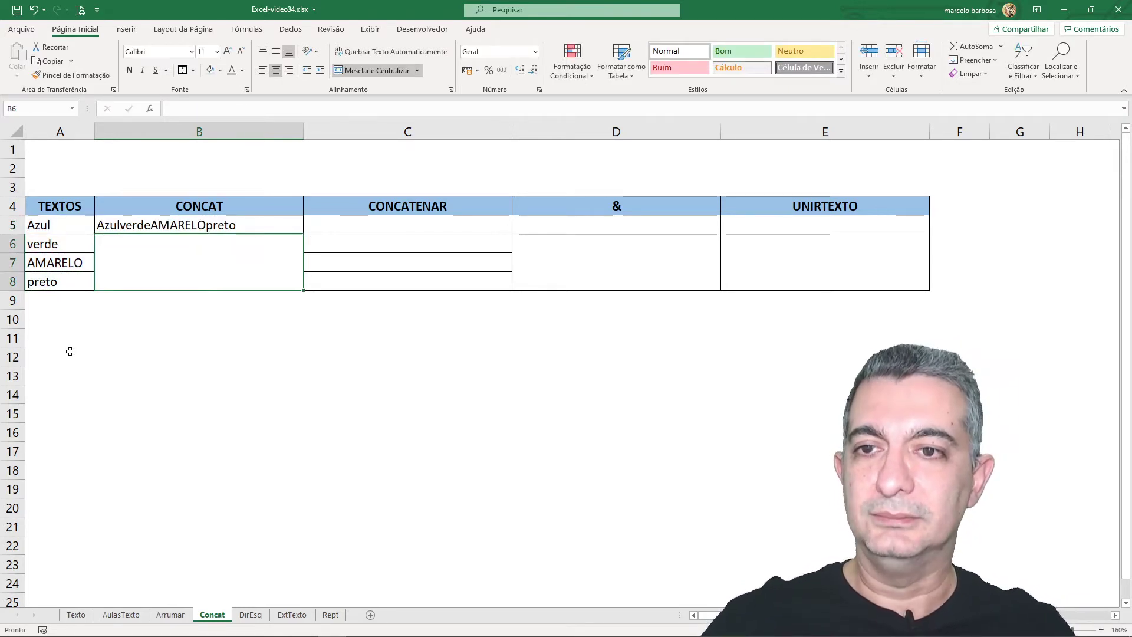
- Enter =CONCATENAR(A5;A6;A7;A8) in cell C5 to join the same four texts
left_click(370, 227)
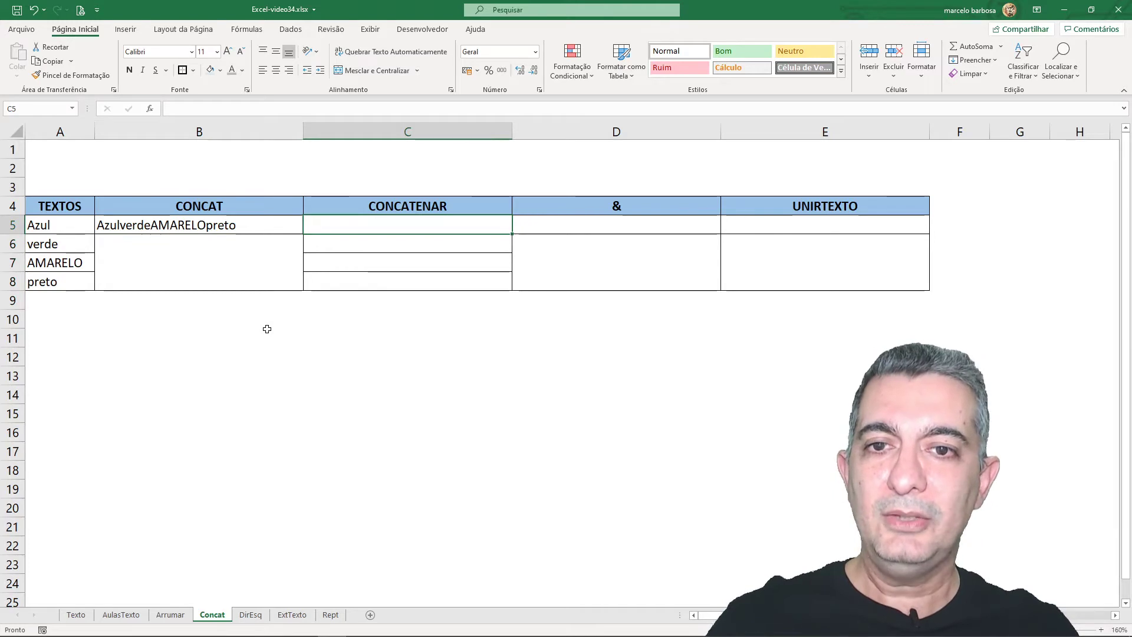
type("=")
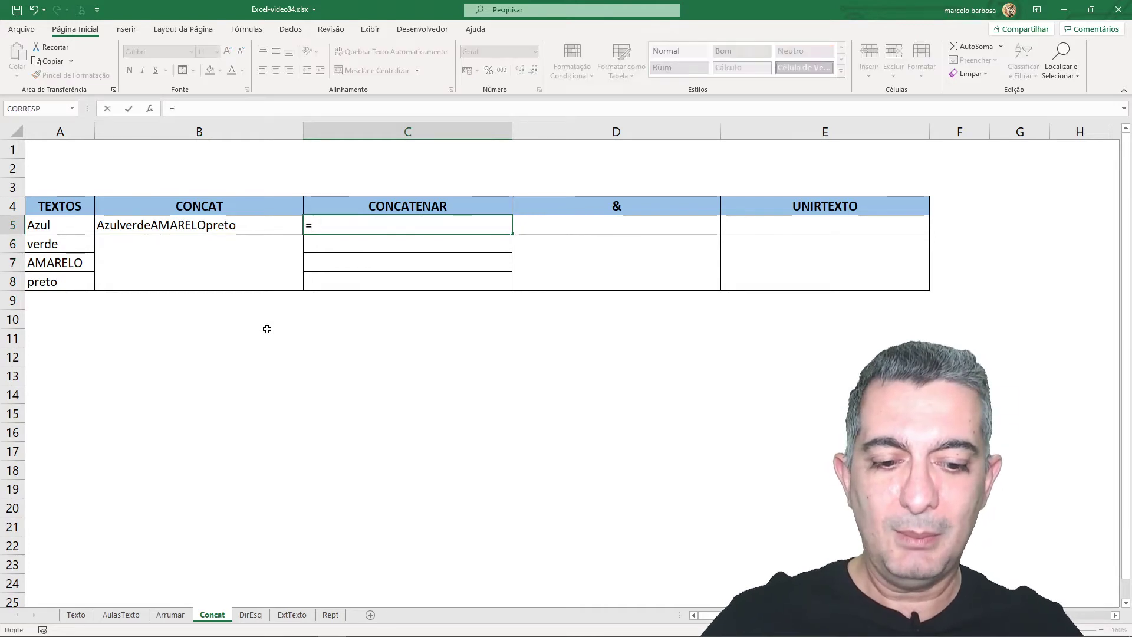
type("concate")
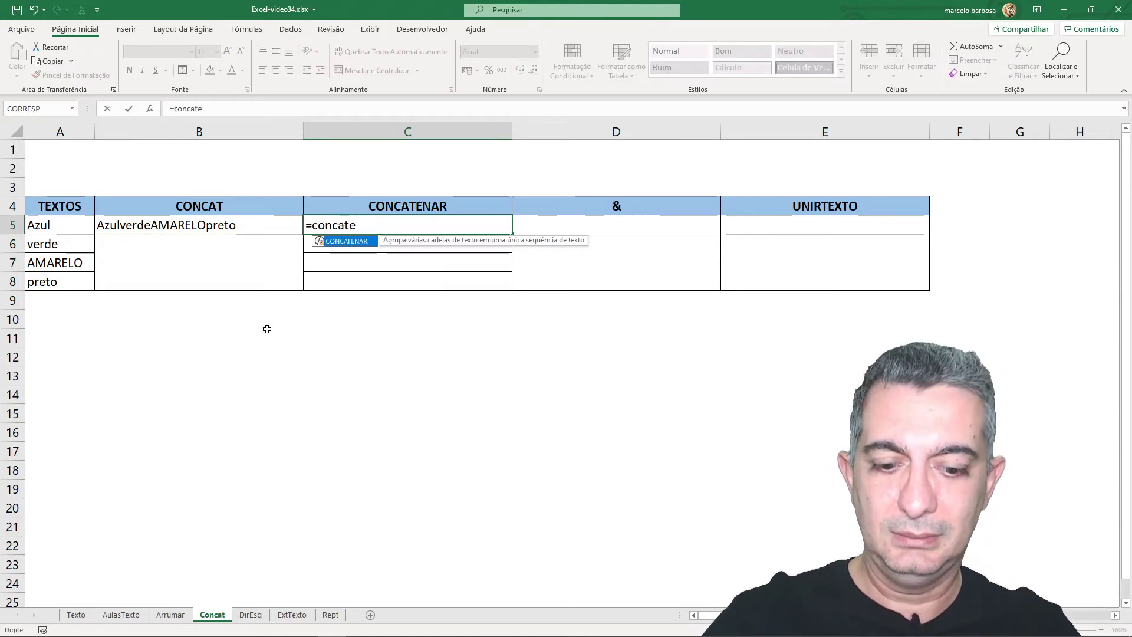
type("nar(")
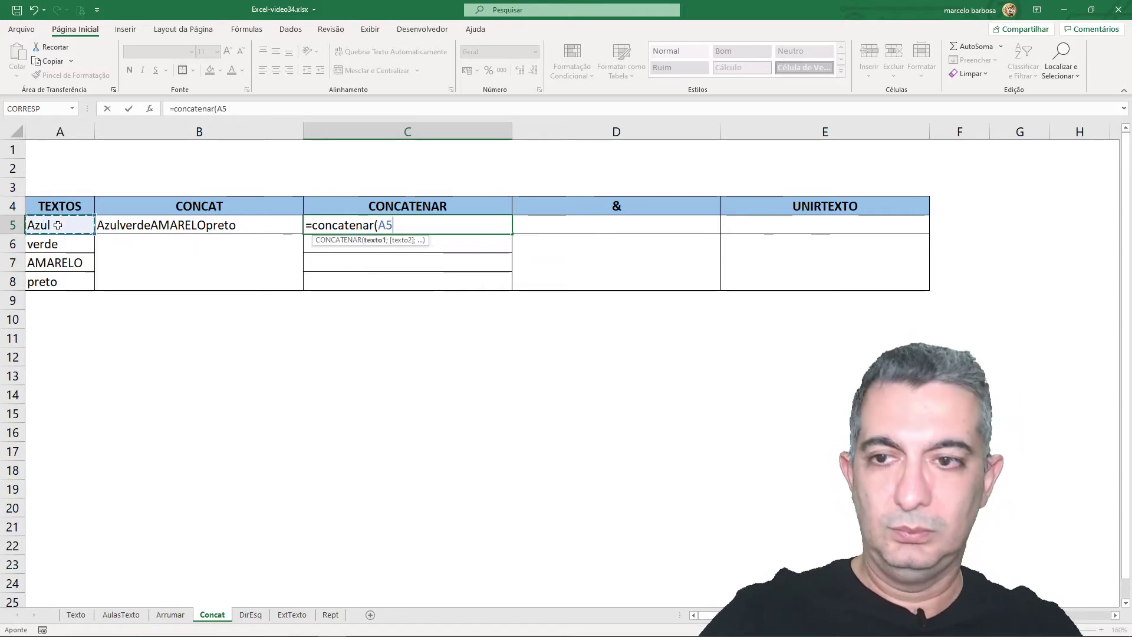
type(";")
left_click(61, 244)
type(";")
left_click(63, 266)
type(";")
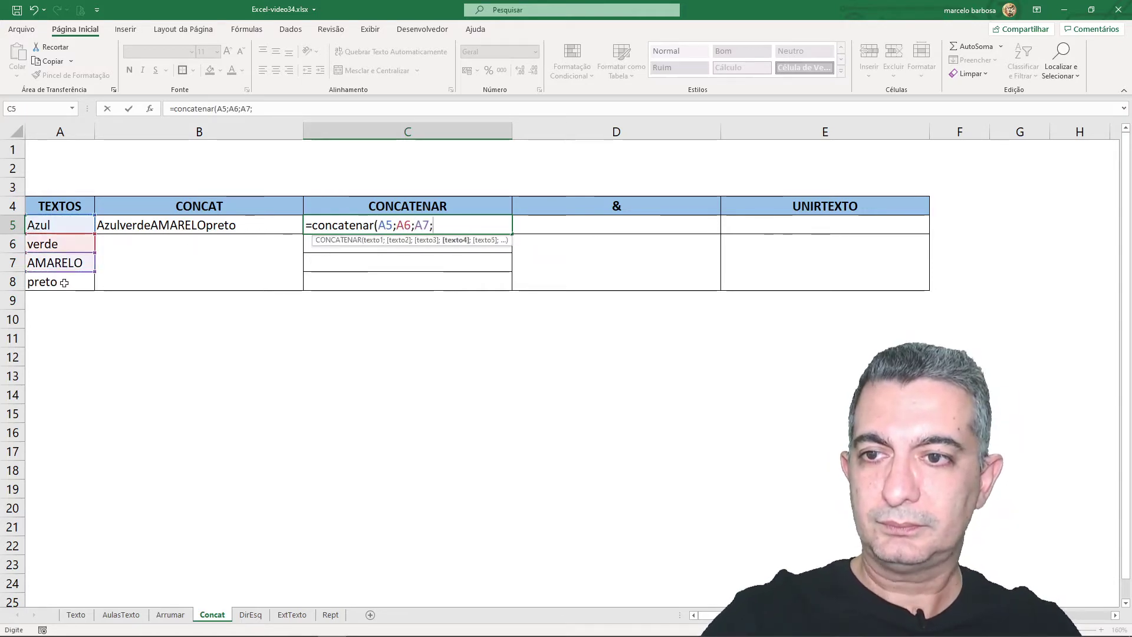
left_click(65, 283)
type(")")
key("Return")
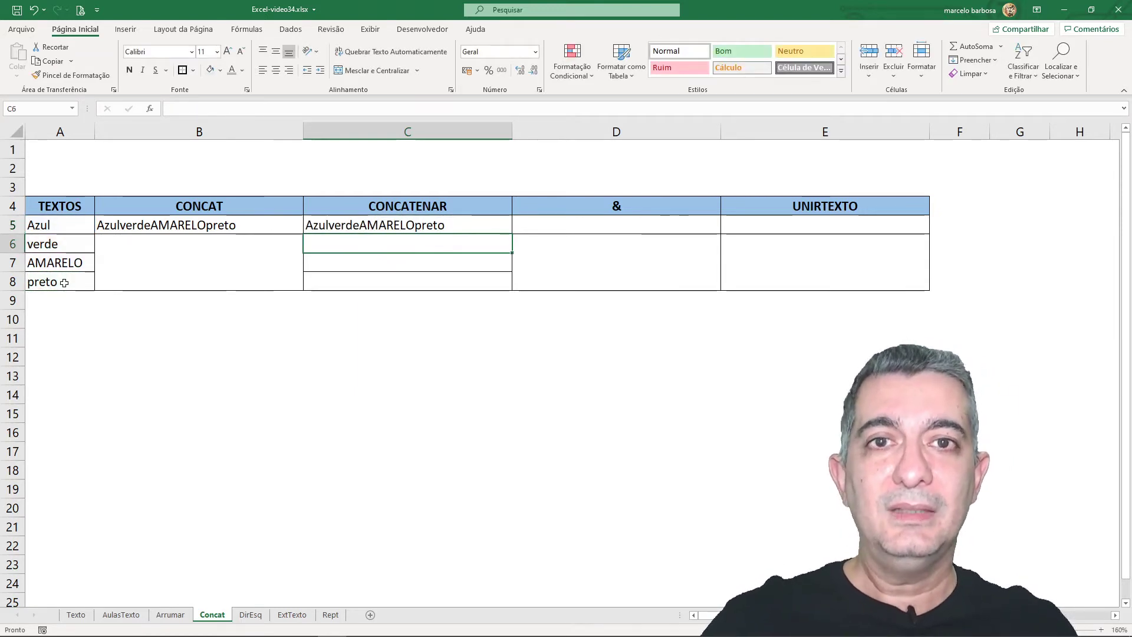
- Replace the formula in B5 with =CONCAT(A5:A8) to join the four texts using a single range
left_click(125, 226)
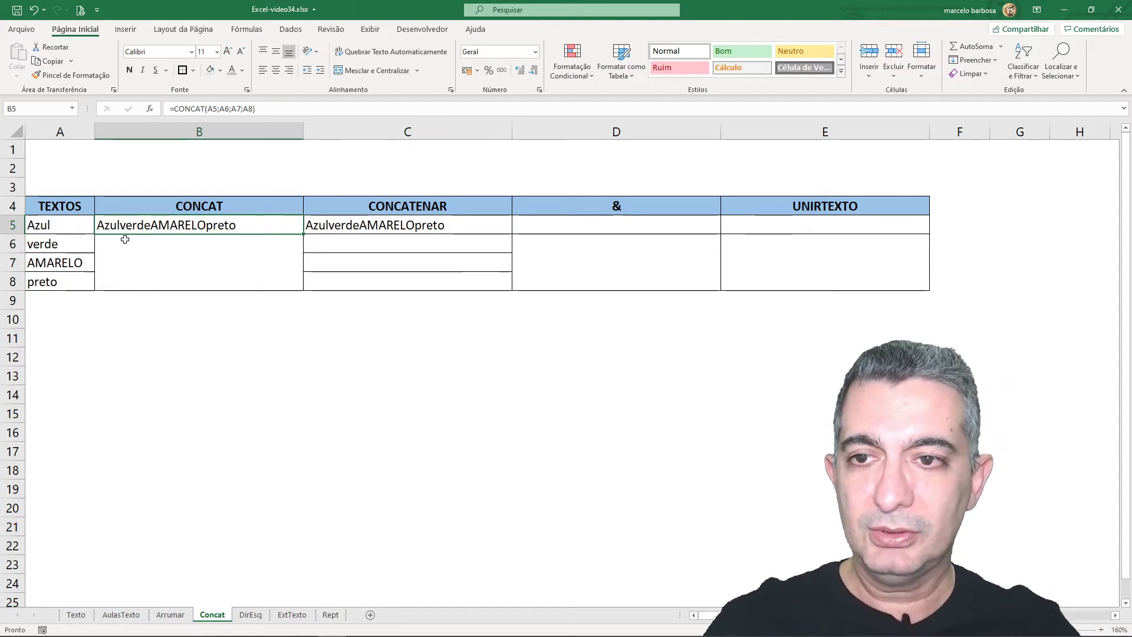
type("=conca")
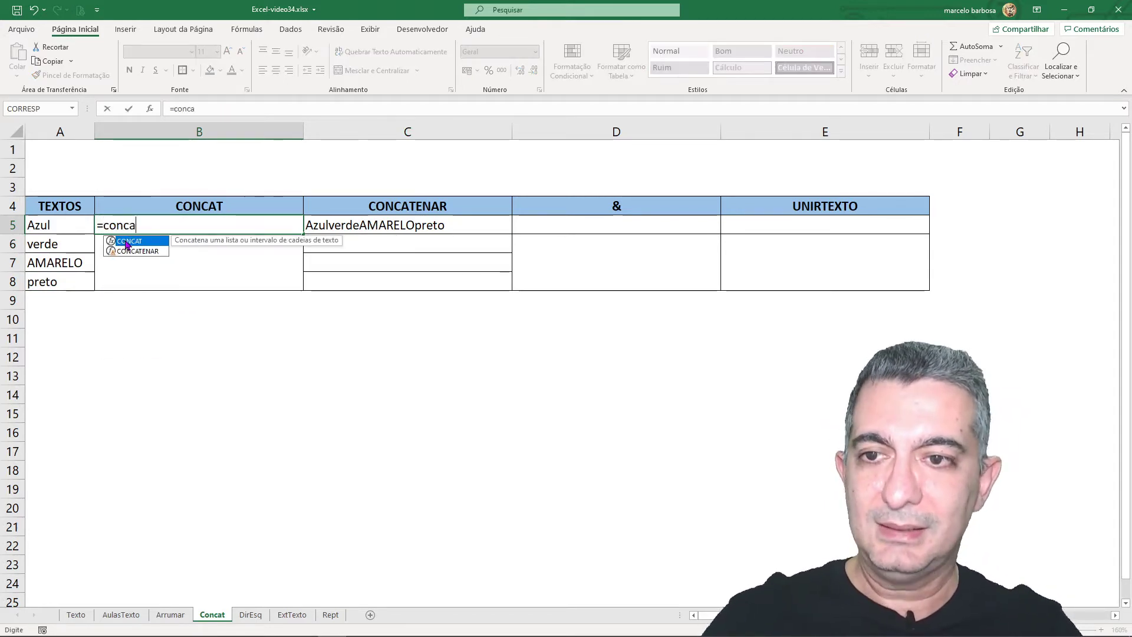
type("t(")
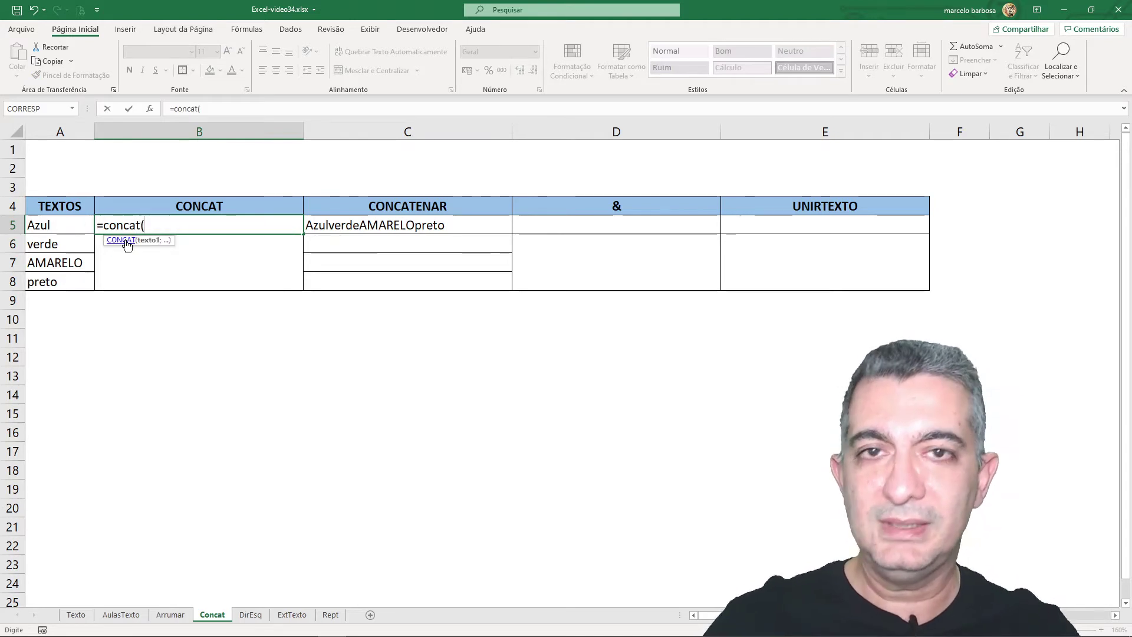
left_click(59, 224)
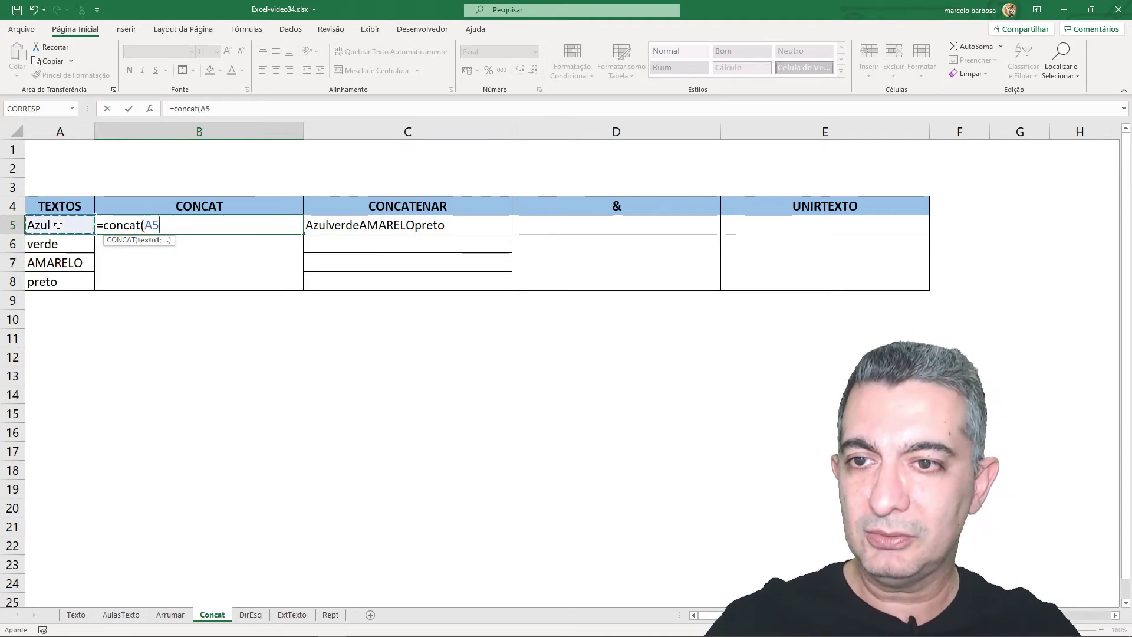
left_click_drag(58, 225, 57, 281)
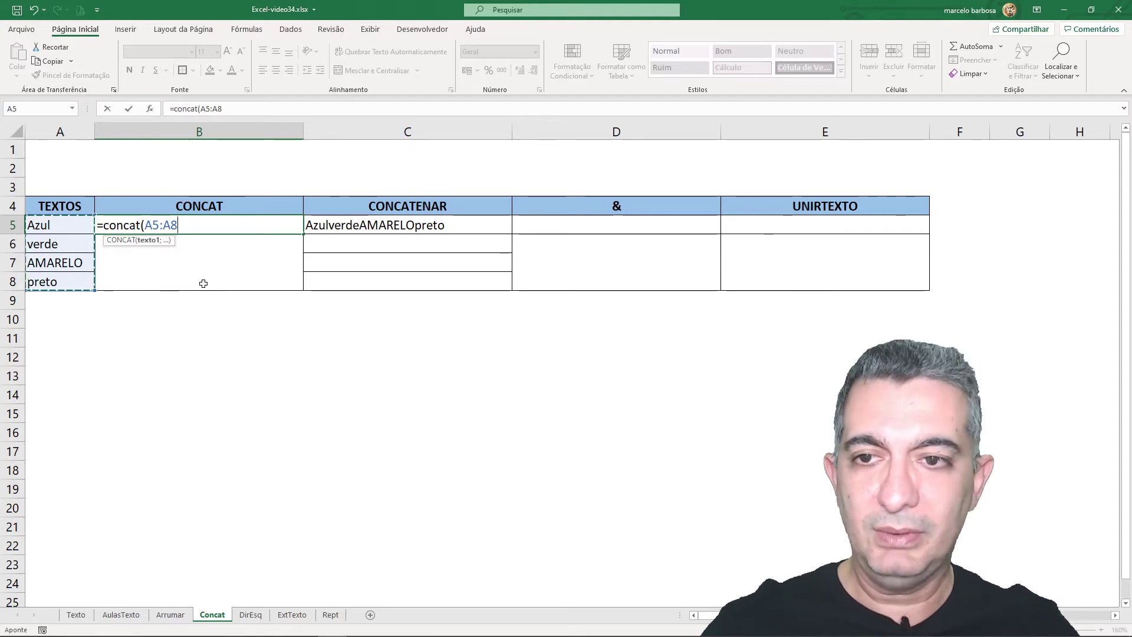
type(")")
key("Return")
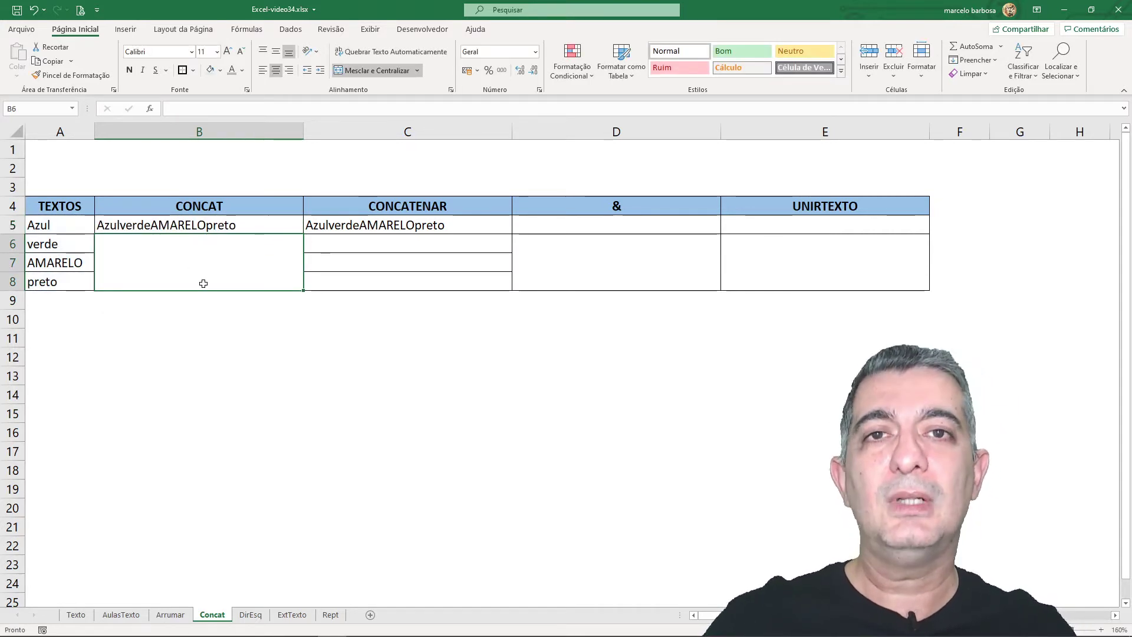
left_click(209, 227)
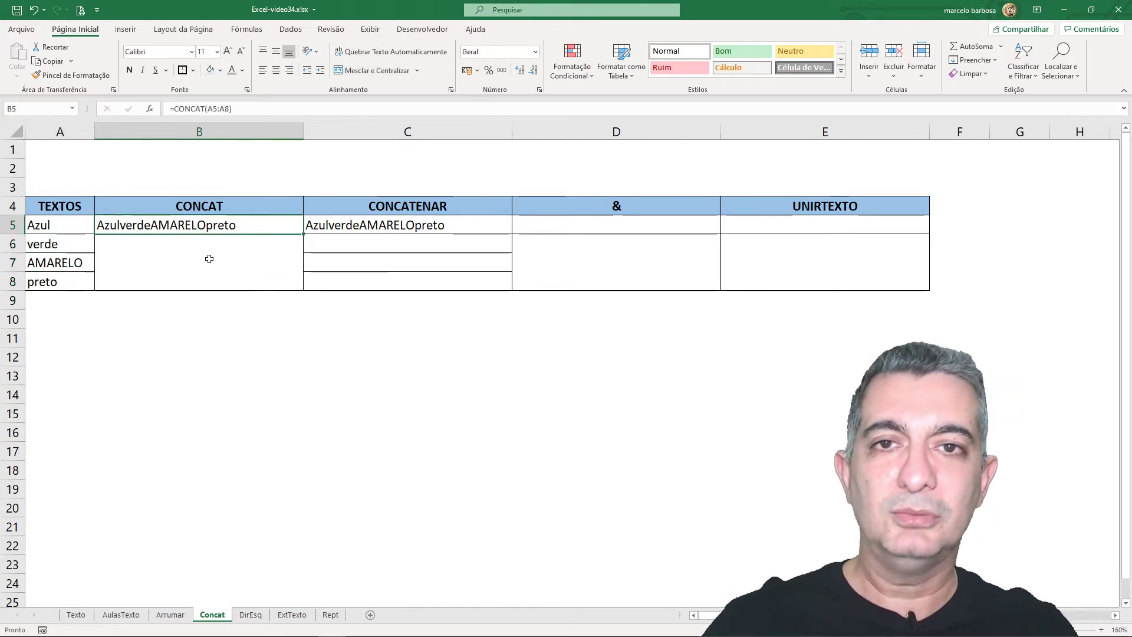
- Try joining the texts in C5 with a single range by entering =CONCATENAR(A5:A8)
left_click(358, 225)
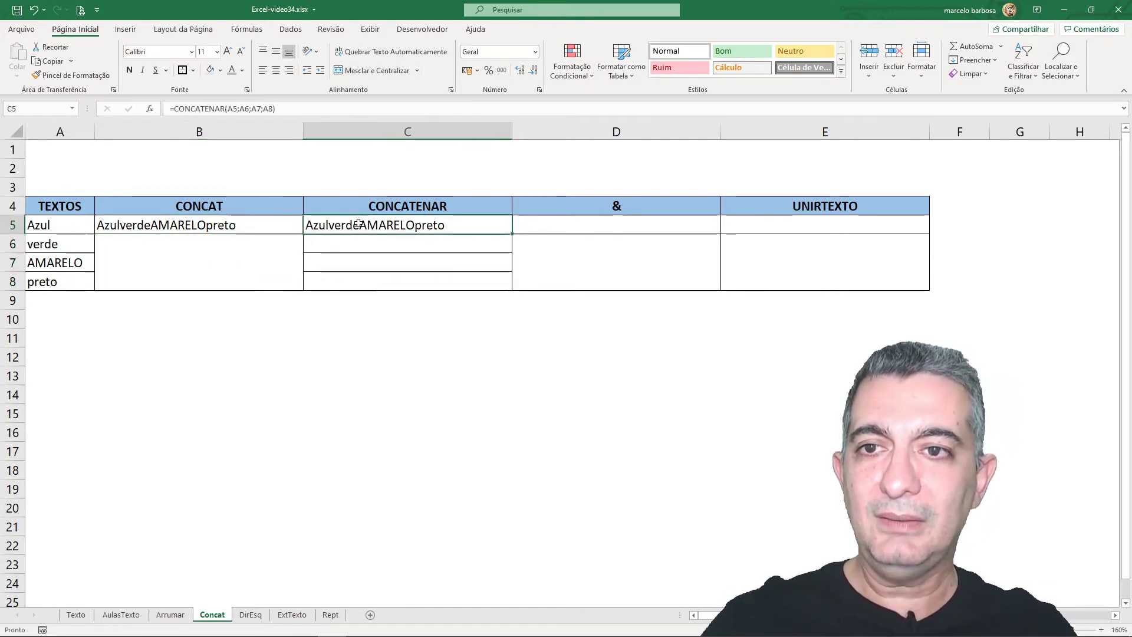
type("=c")
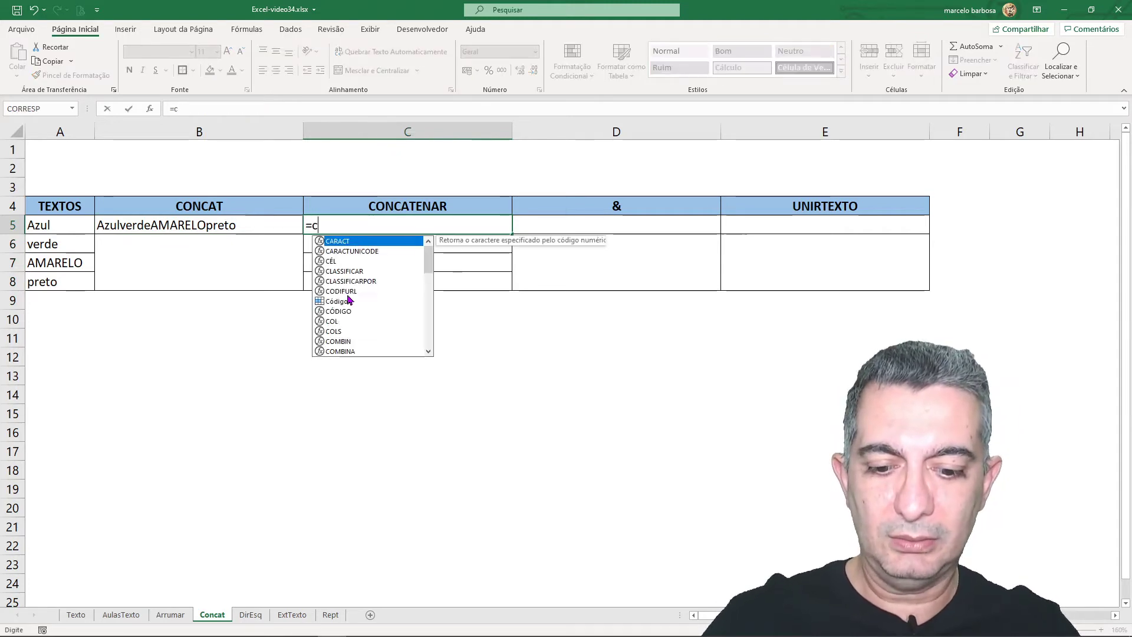
type("oncatenar(")
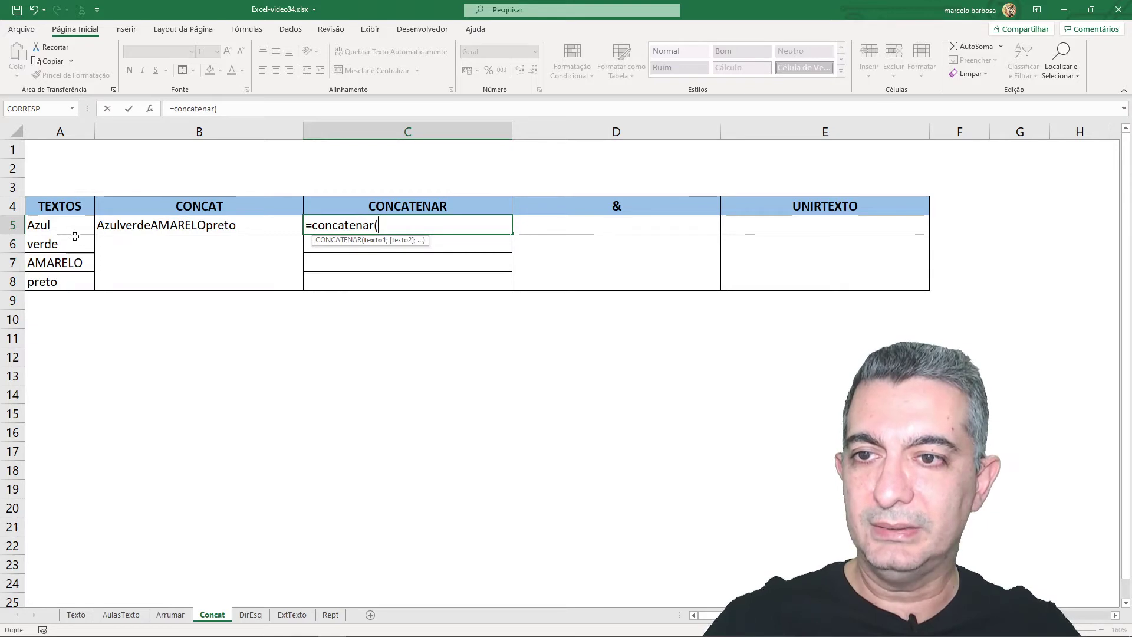
left_click_drag(64, 227, 66, 275)
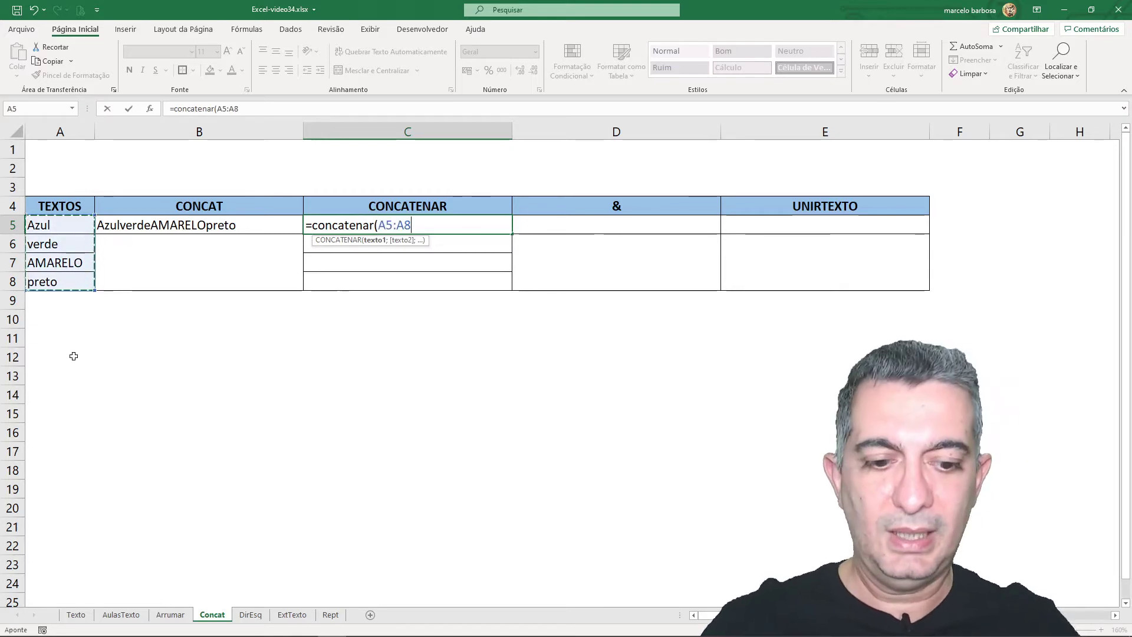
type(")")
key("Return")
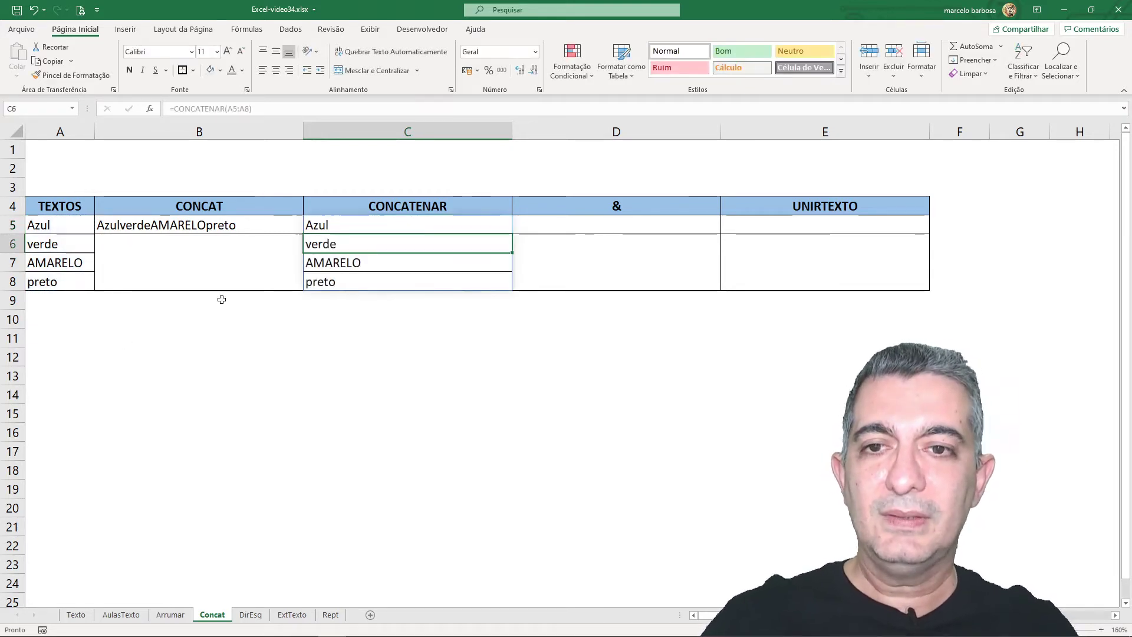
- Compare the CONCATENAR results in C5 to C8 with the original texts in column A
left_click(347, 224)
left_click(356, 242)
left_click(374, 259)
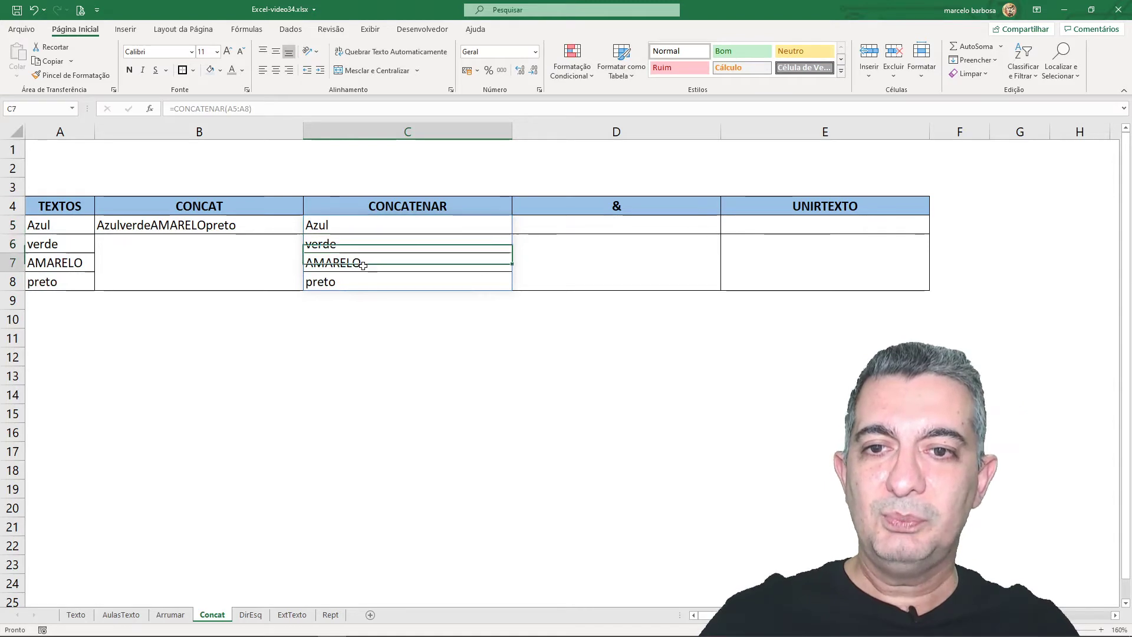
left_click(365, 277)
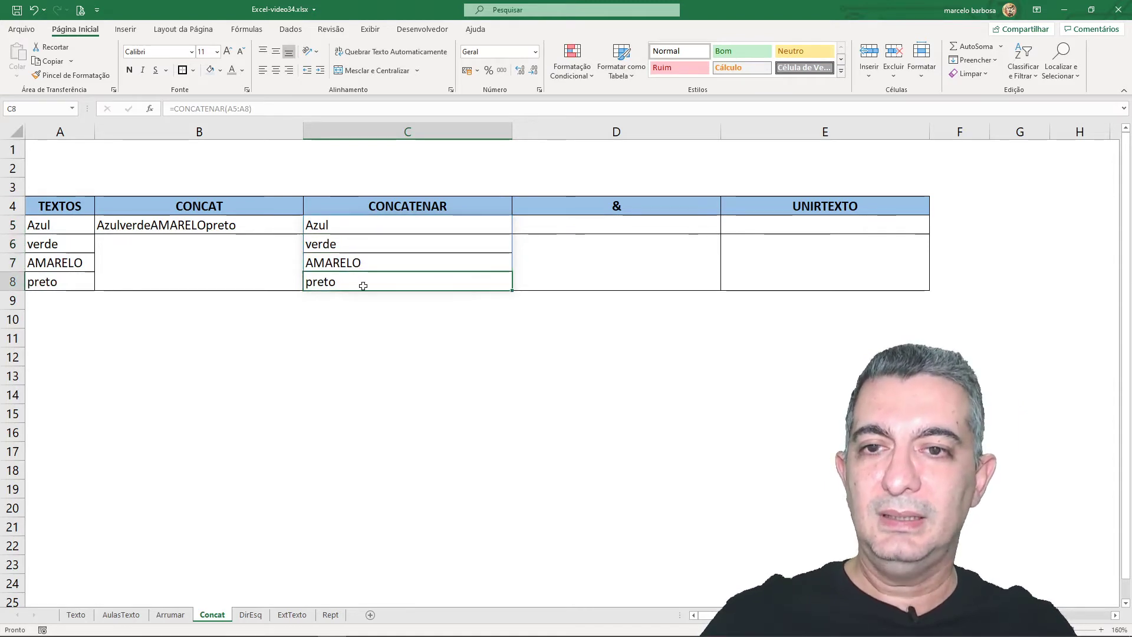
left_click(52, 231)
left_click(58, 251)
left_click(58, 259)
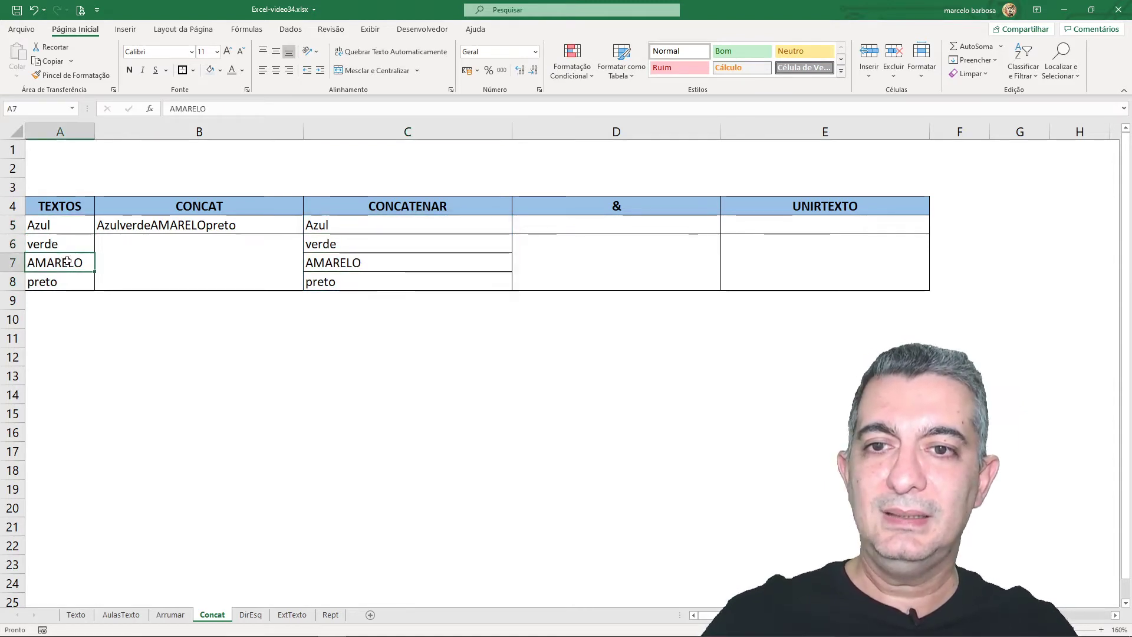
- Undo the range-based CONCATENAR formula in C5 and check the cell's individual references
left_click(366, 225)
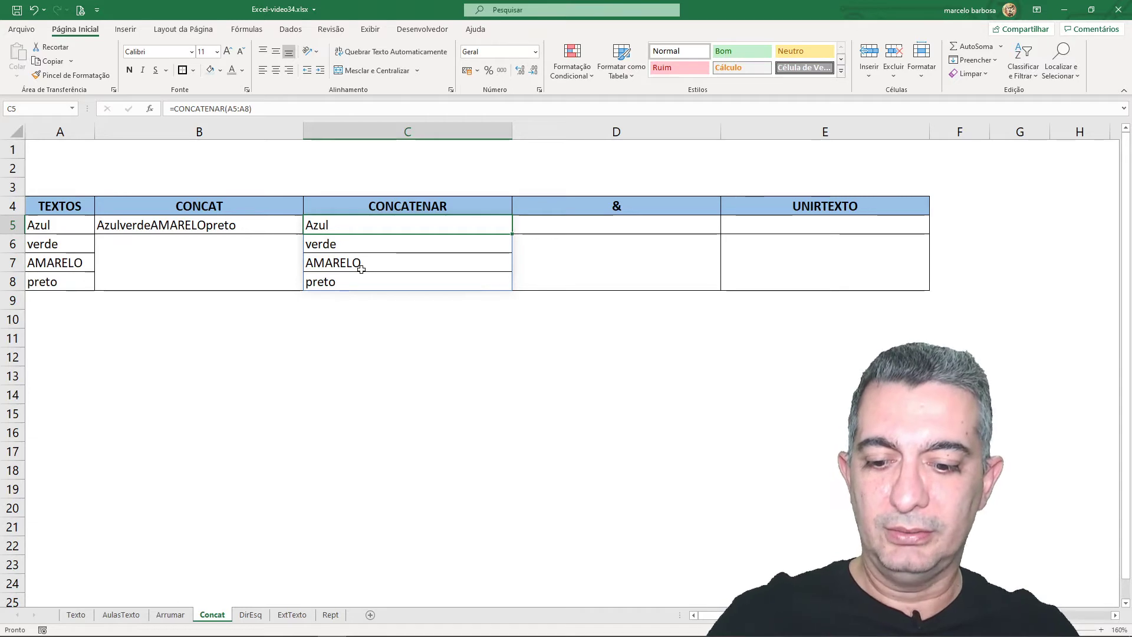
key("ctrl+z")
double_click(375, 227)
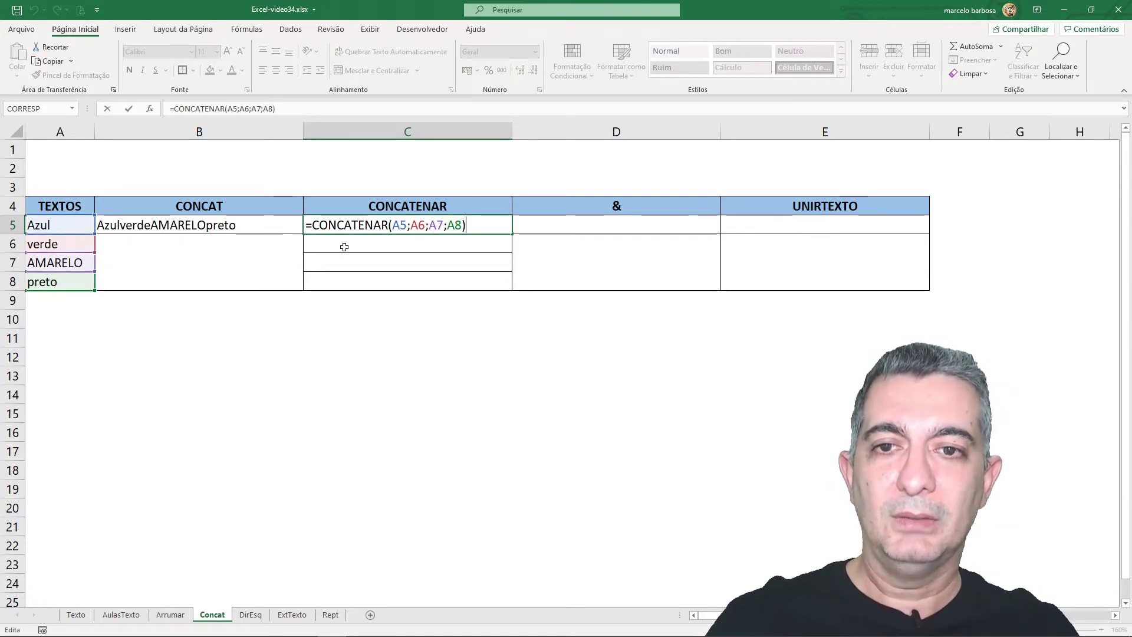
key("Return")
- Compare the range-based CONCAT formula in B5 with the CONCATENAR formula in C5
left_click(212, 225)
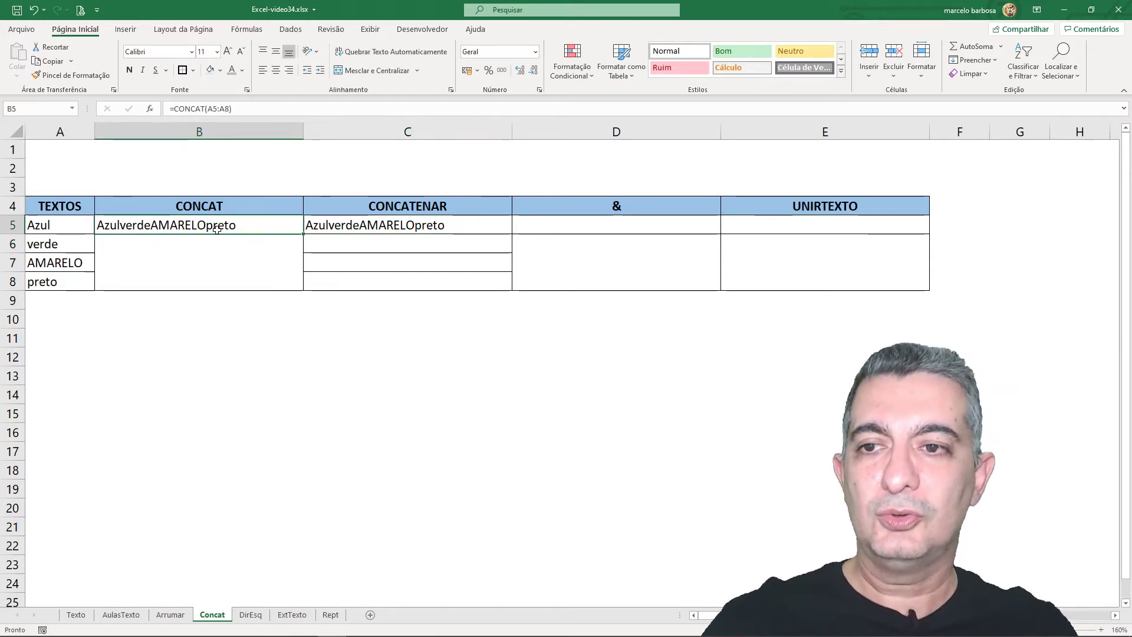
left_click(69, 226)
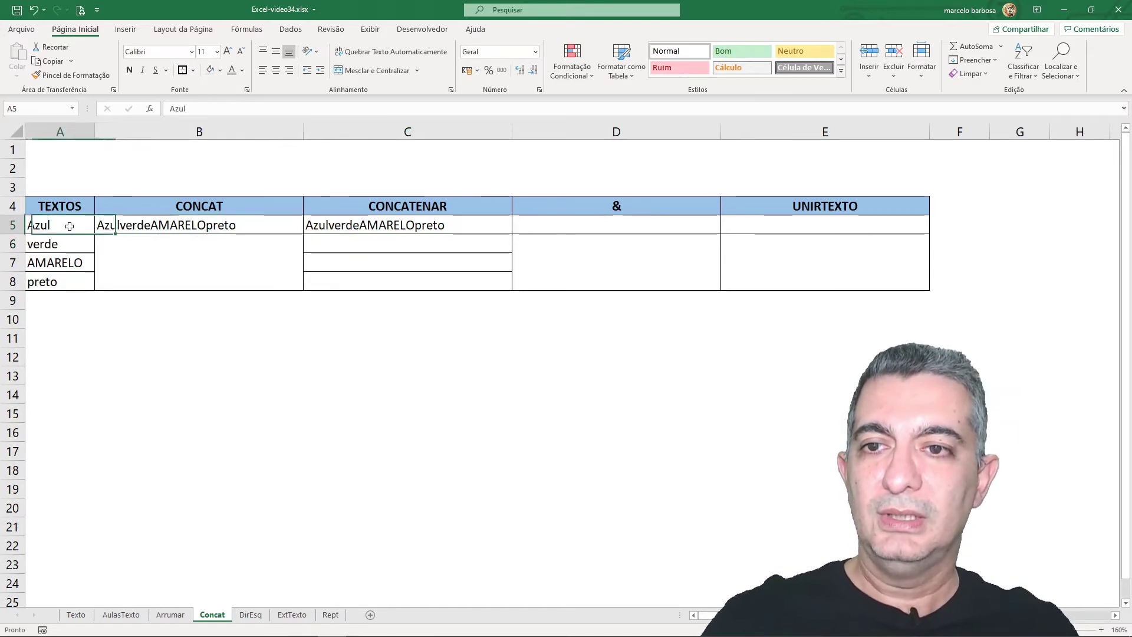
left_click(160, 222)
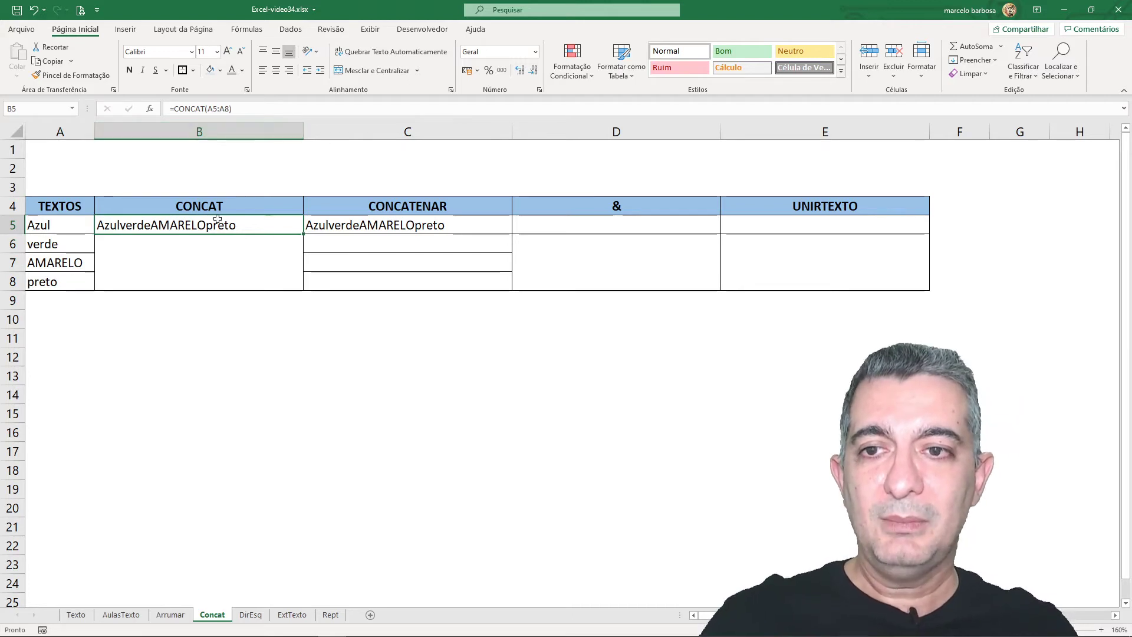
left_click(366, 227)
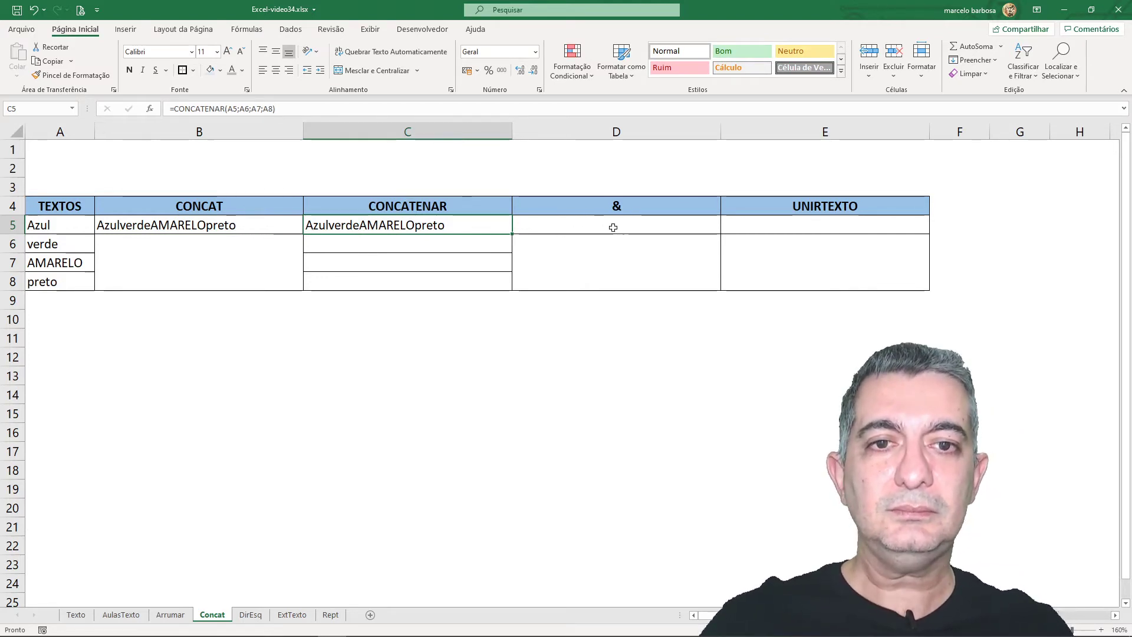
- Enter =A5&A6&A7&A8 in cell D5 under the & heading to join the four texts with the ampersand operator
left_click(626, 207)
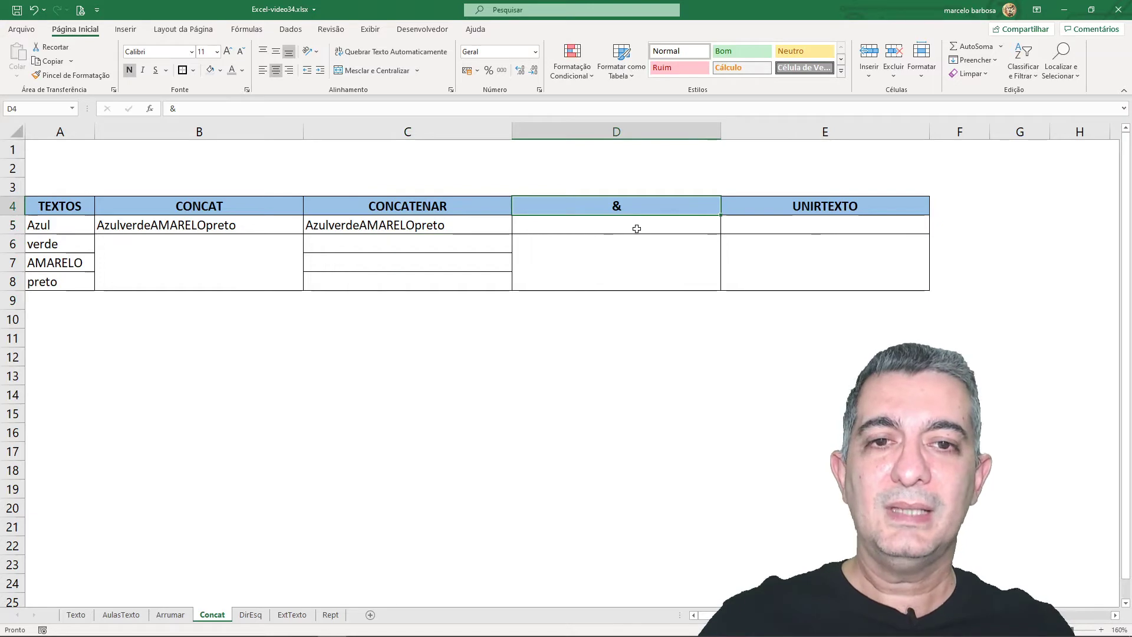
left_click(636, 229)
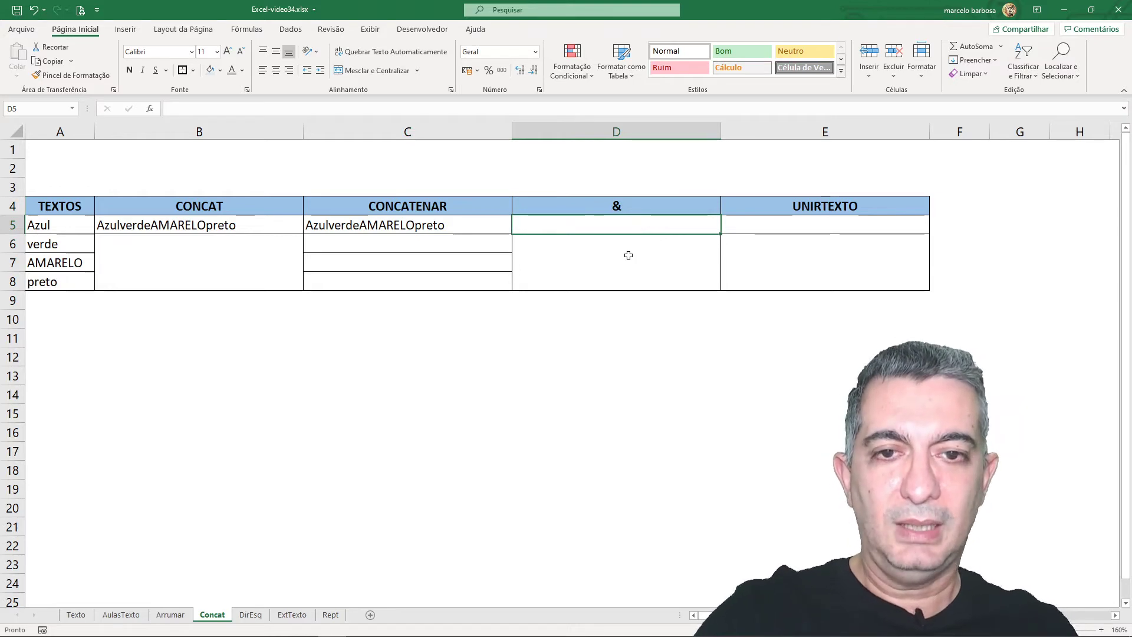
type("=")
left_click(71, 227)
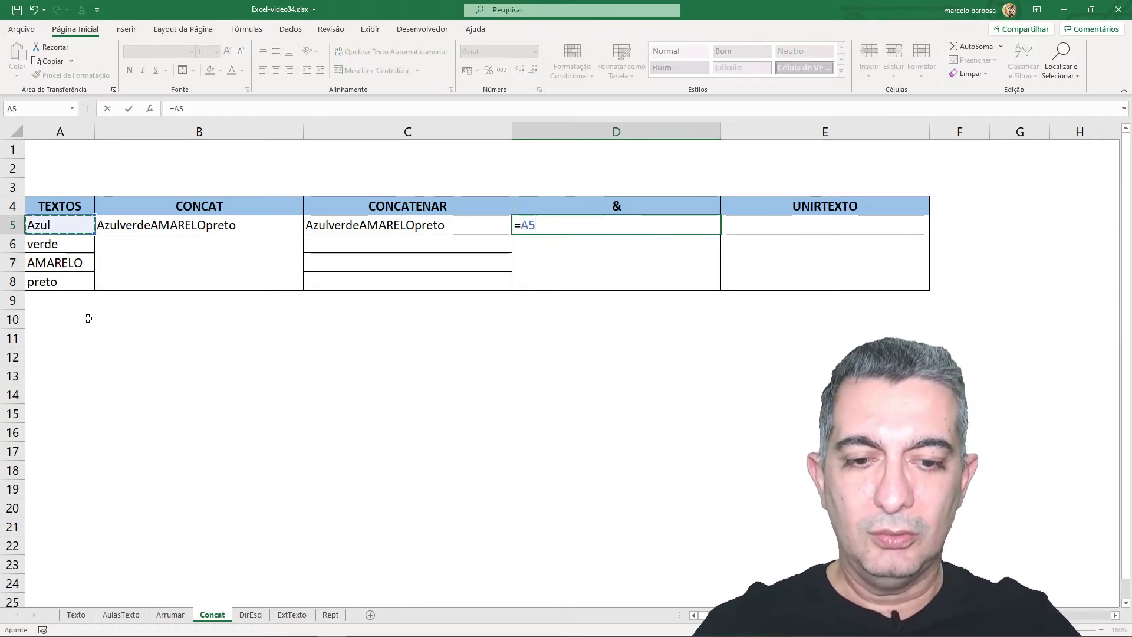
type("&")
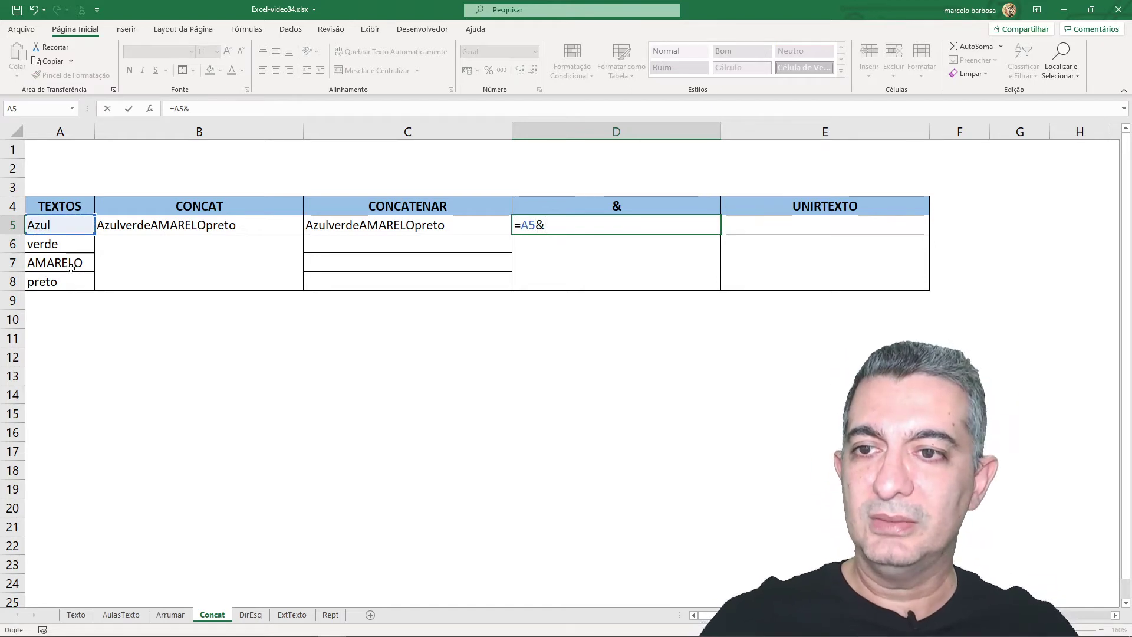
left_click(65, 244)
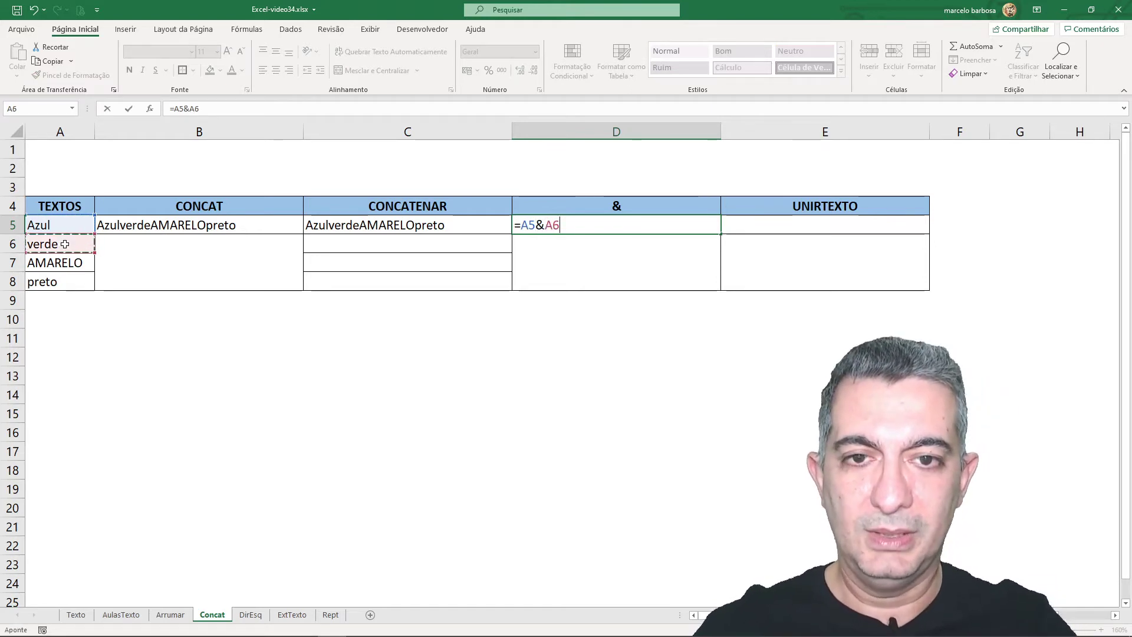
type("&")
left_click(65, 262)
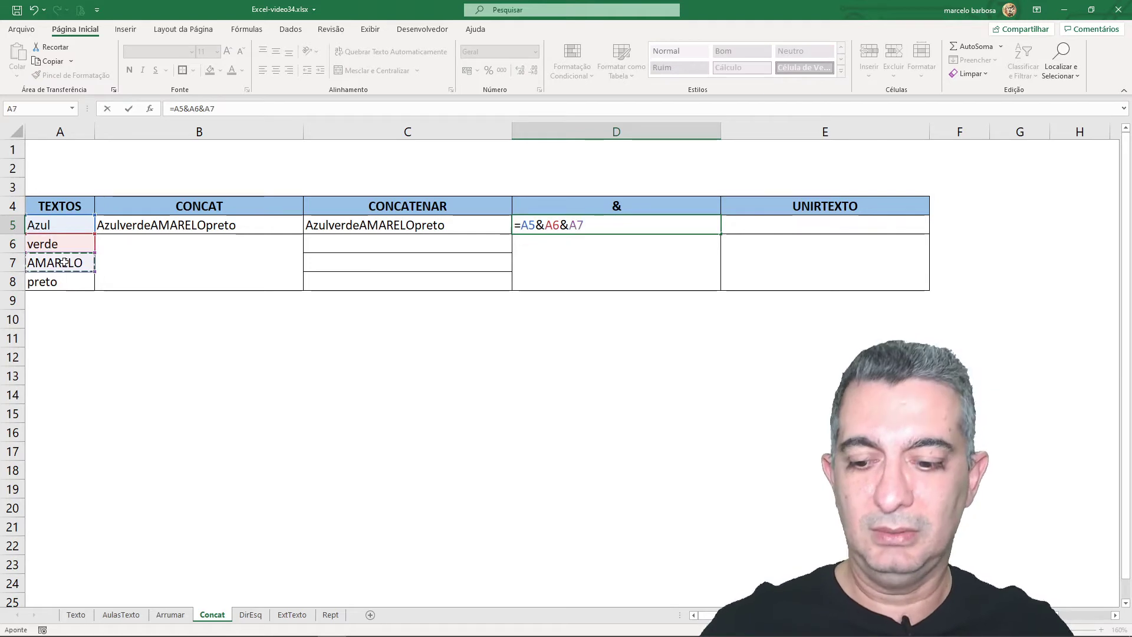
type("&")
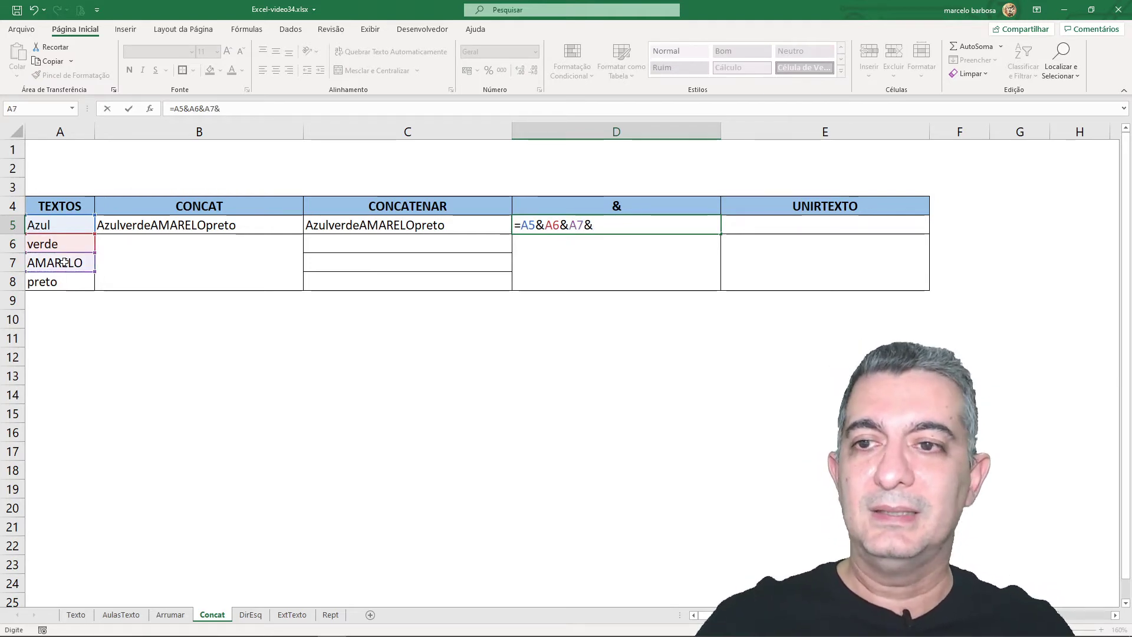
left_click(69, 285)
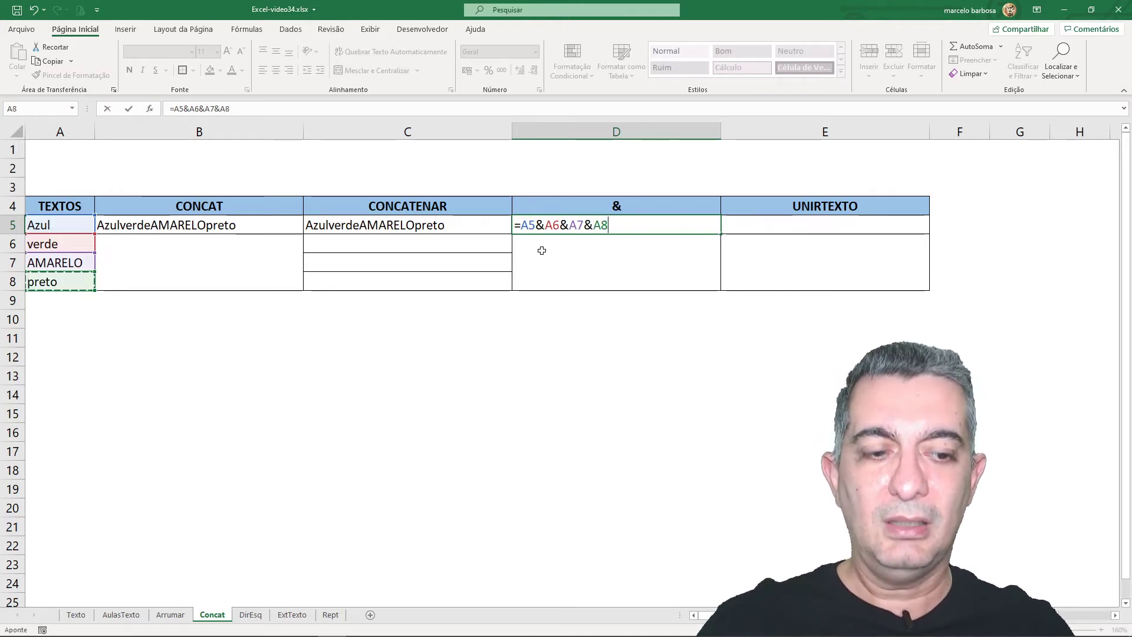
key("Return")
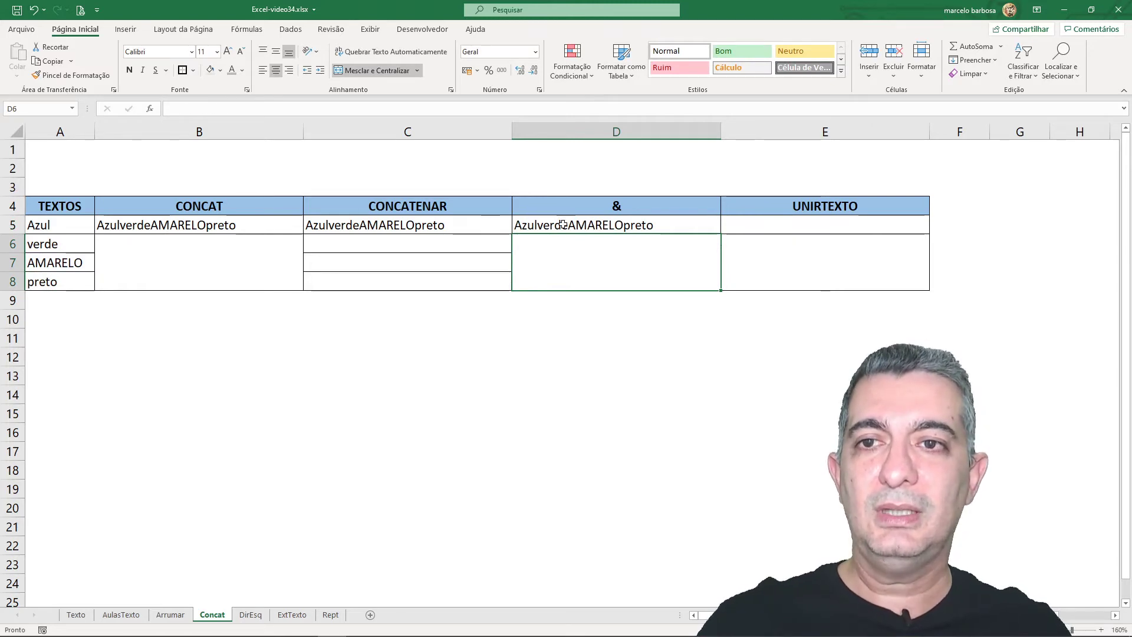
key("Up")
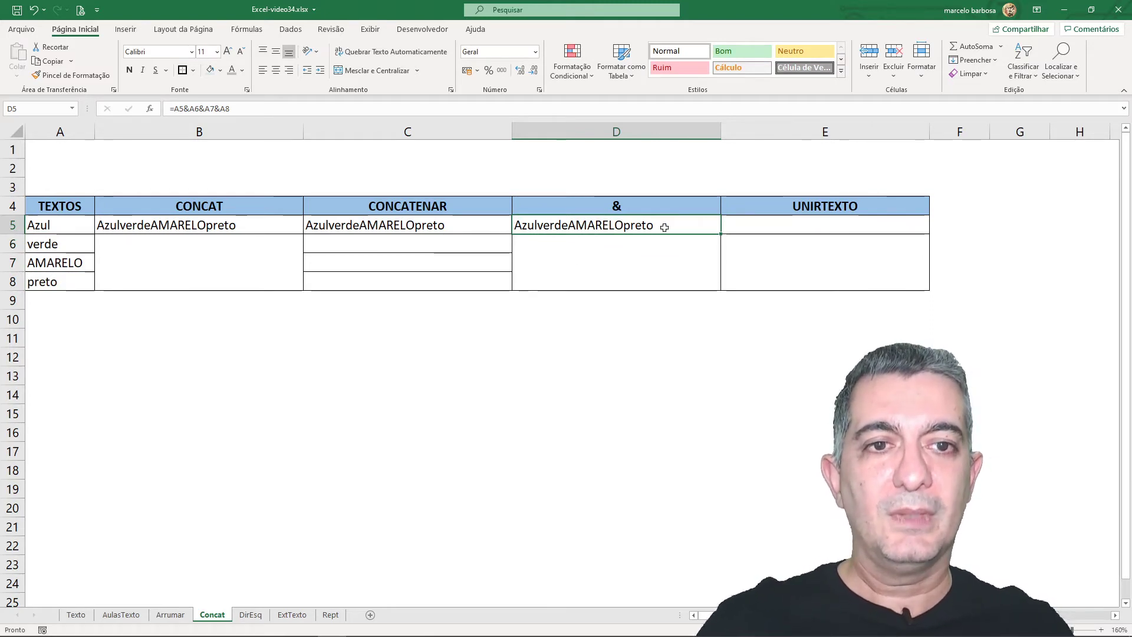
- Enter =UNIRTEXTO("-";VERDADEIRO;A5:A8) in cell E5 to join the four texts with hyphens, ignoring empty cells
left_click(760, 227)
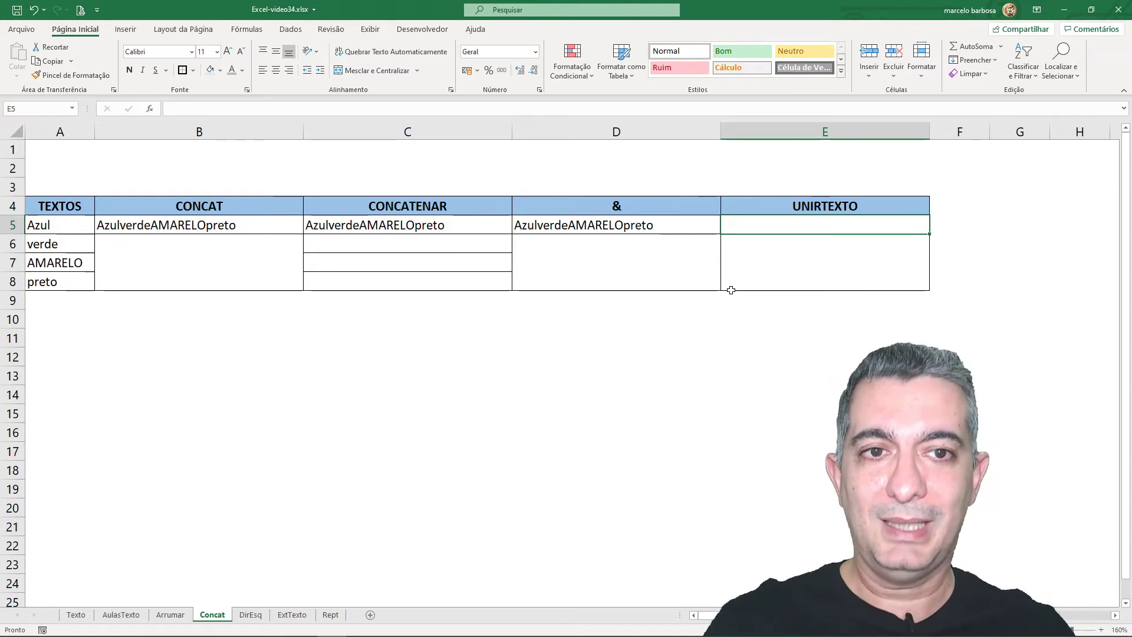
type("=")
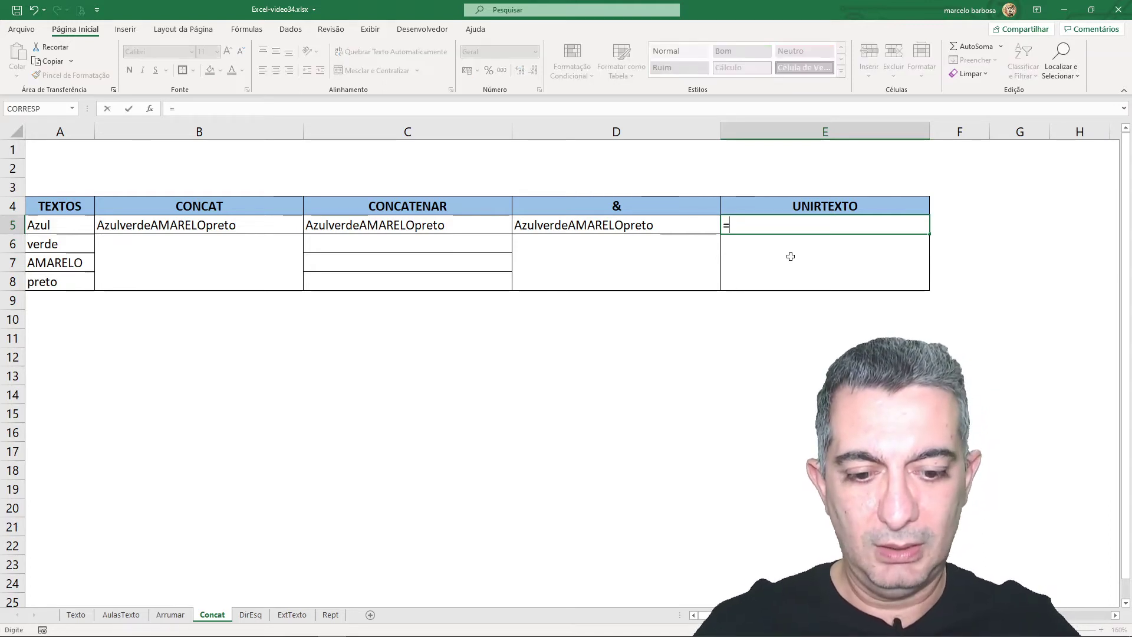
type("unirtexto(")
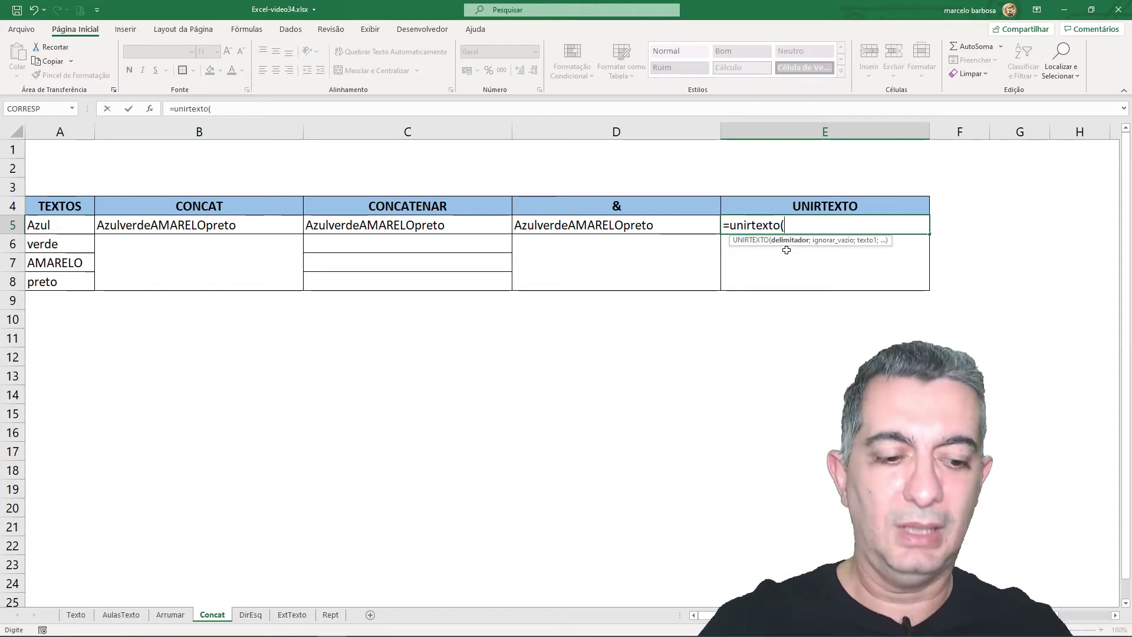
type("\"")
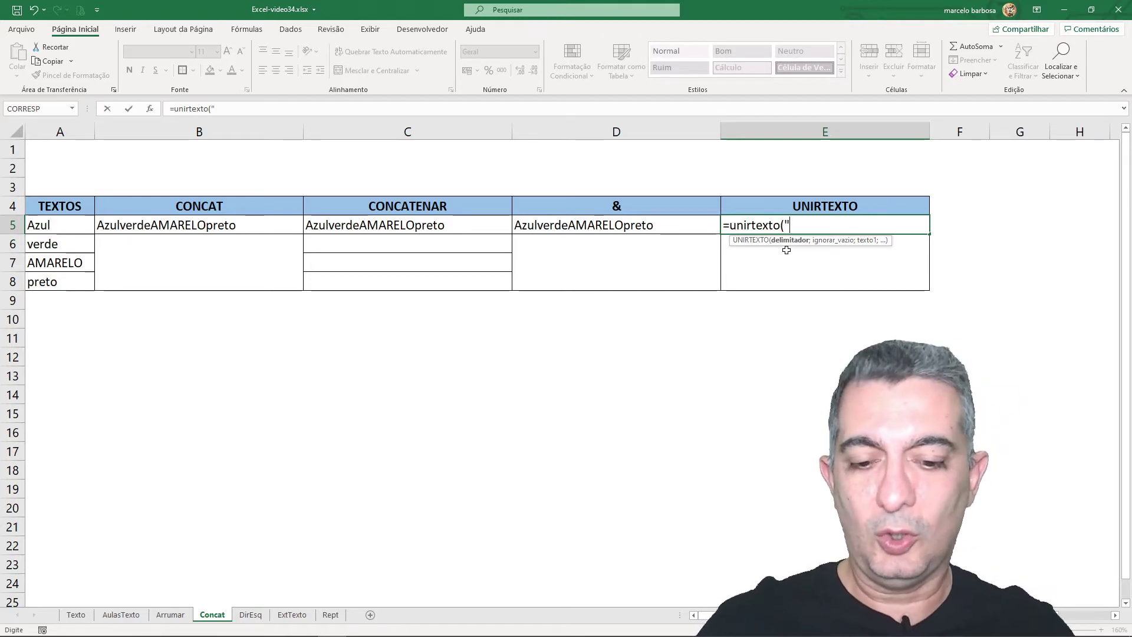
type("-")
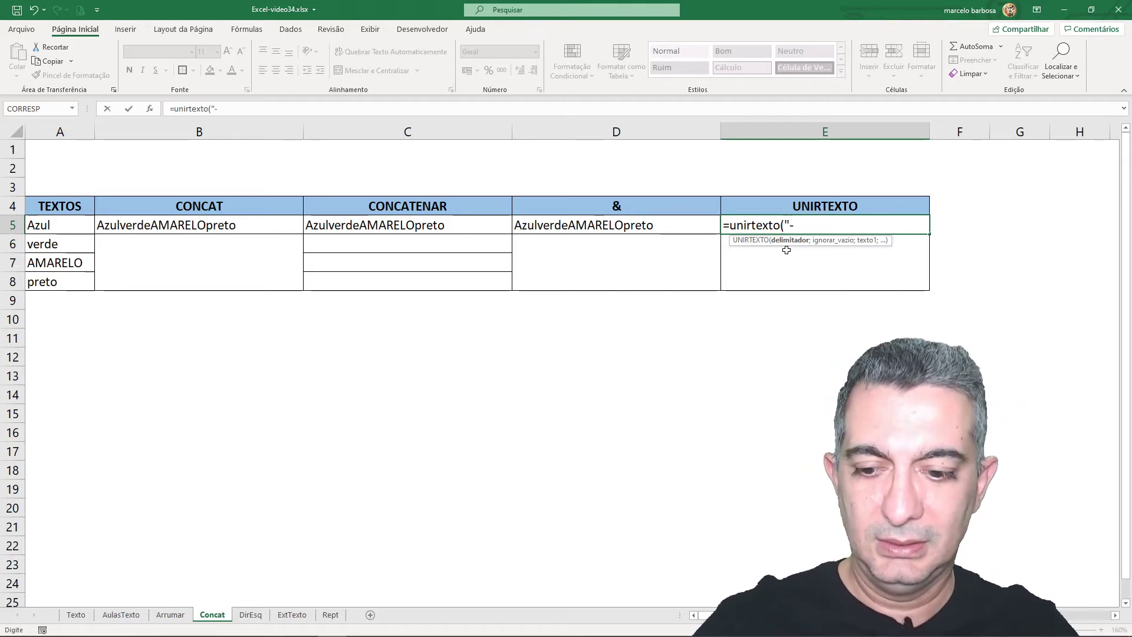
type("\";")
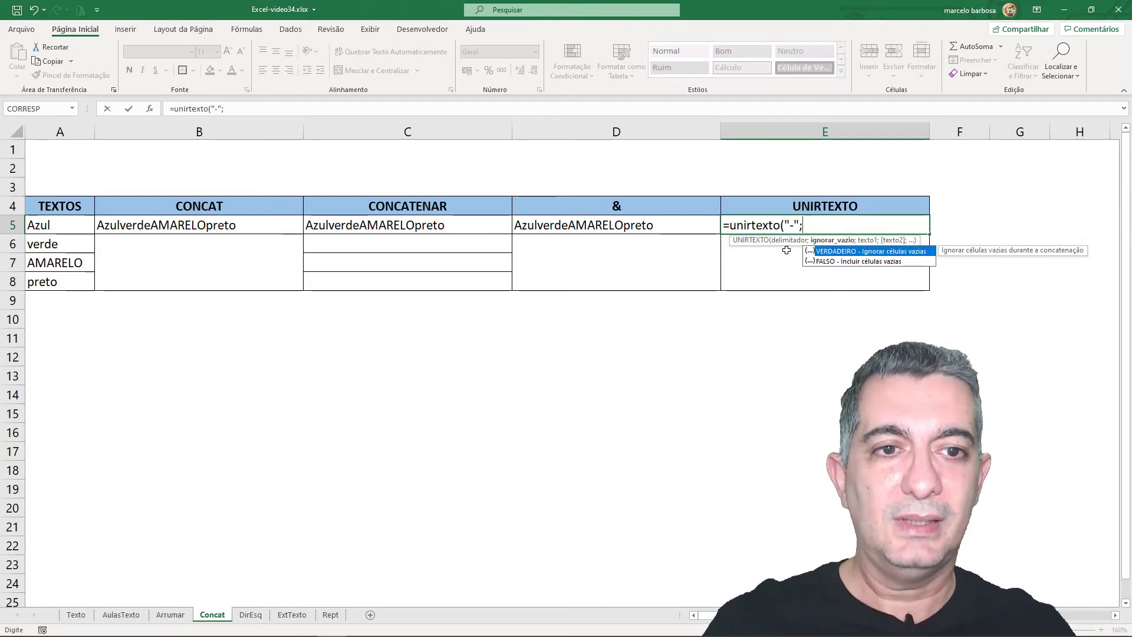
type("v")
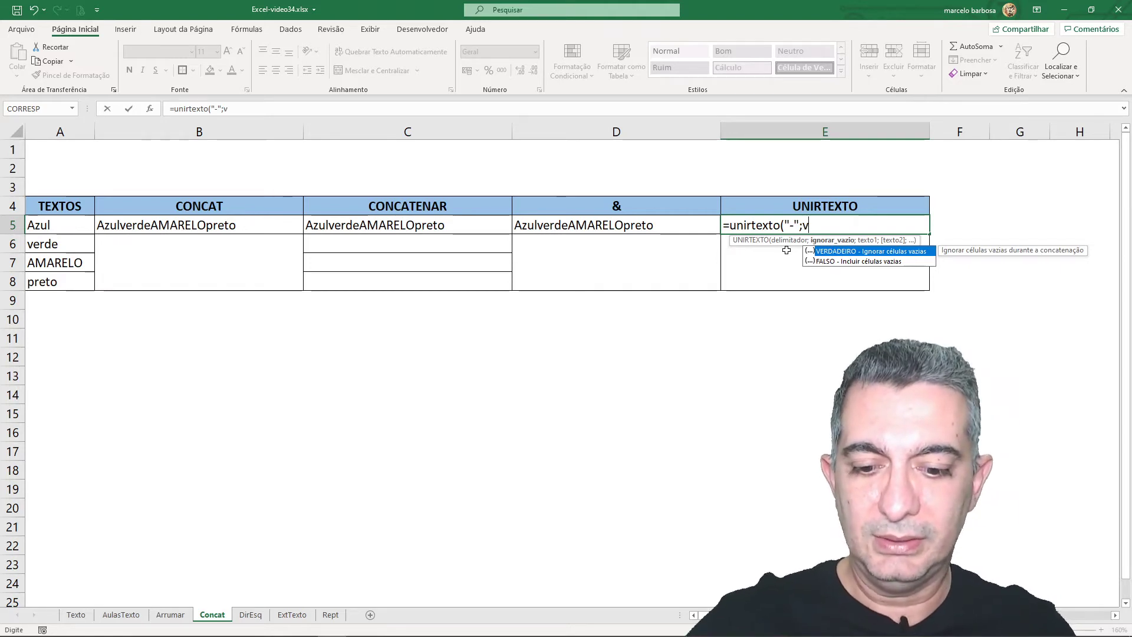
type("erdadeiro")
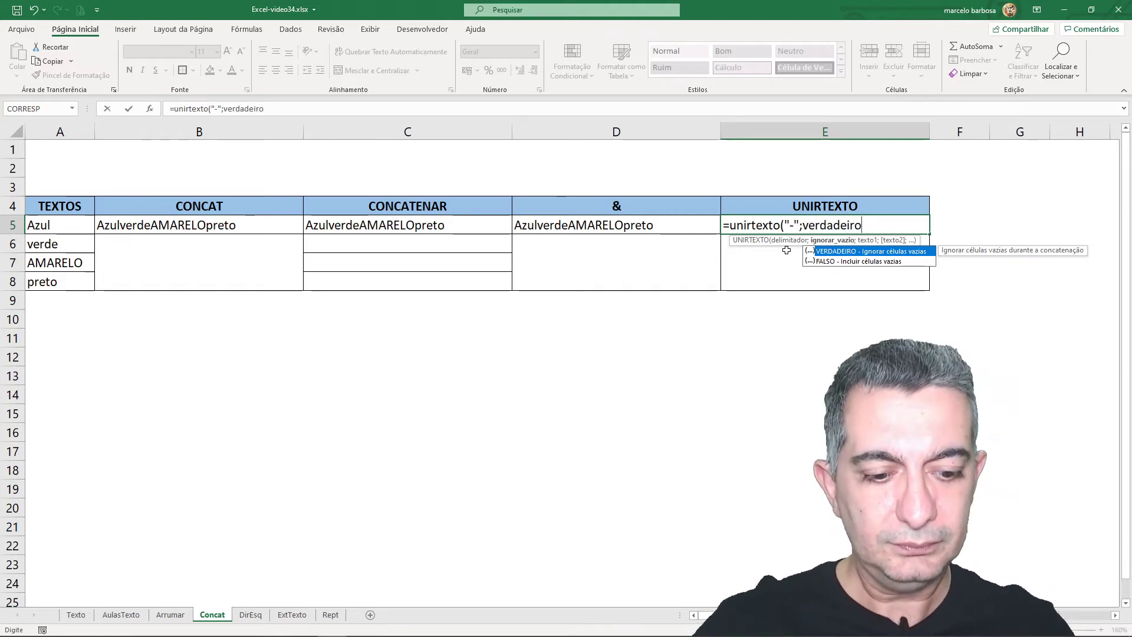
type(";")
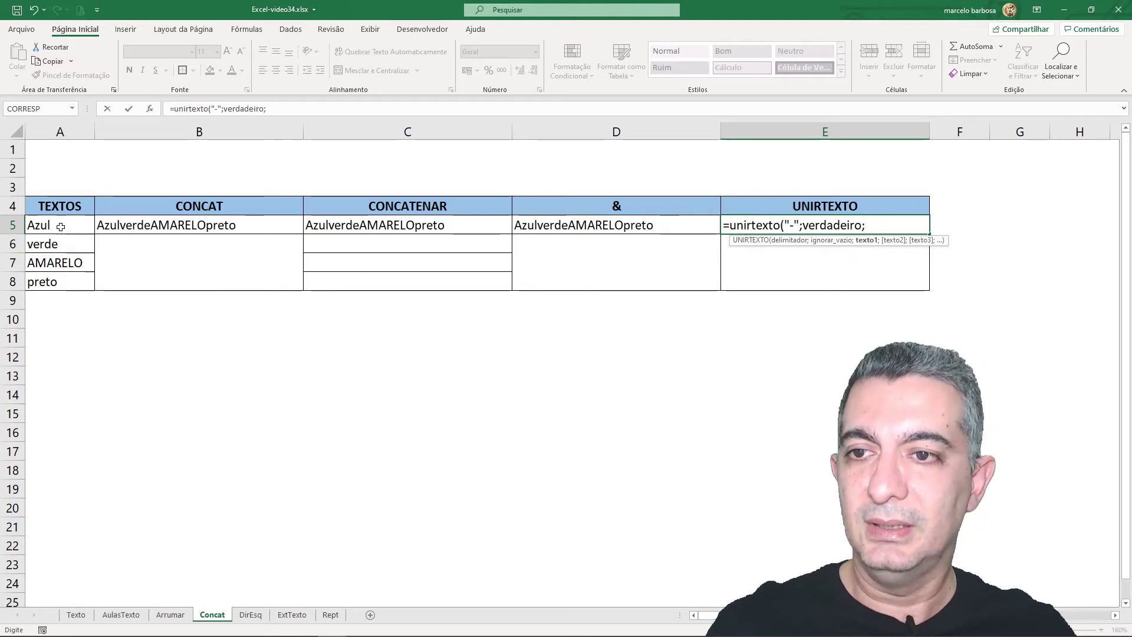
left_click_drag(60, 225, 67, 290)
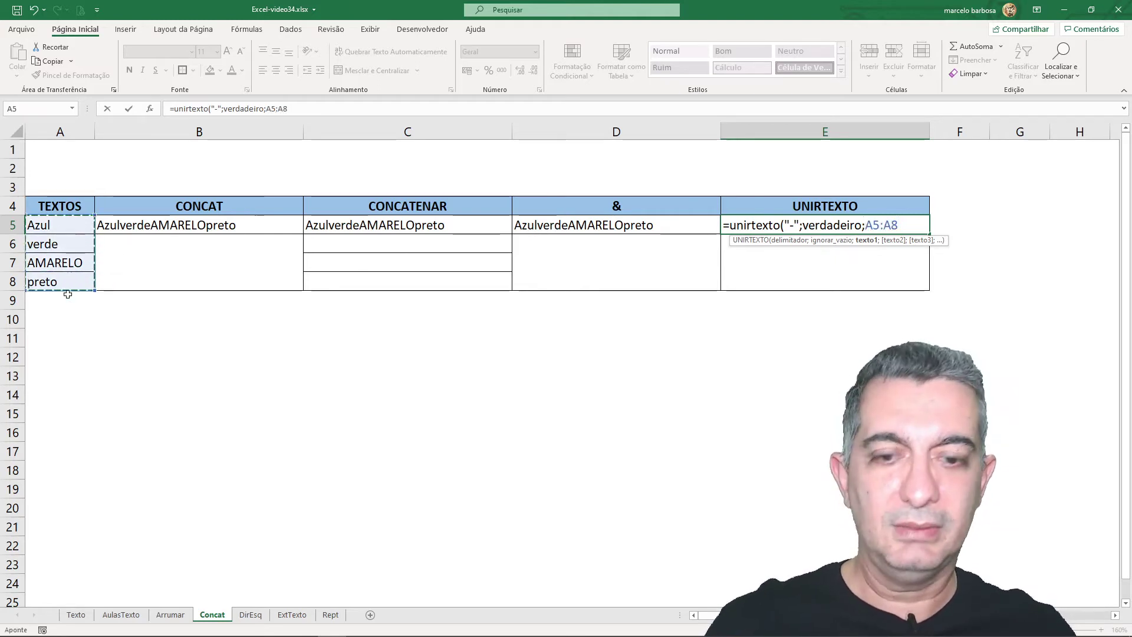
key("Return")
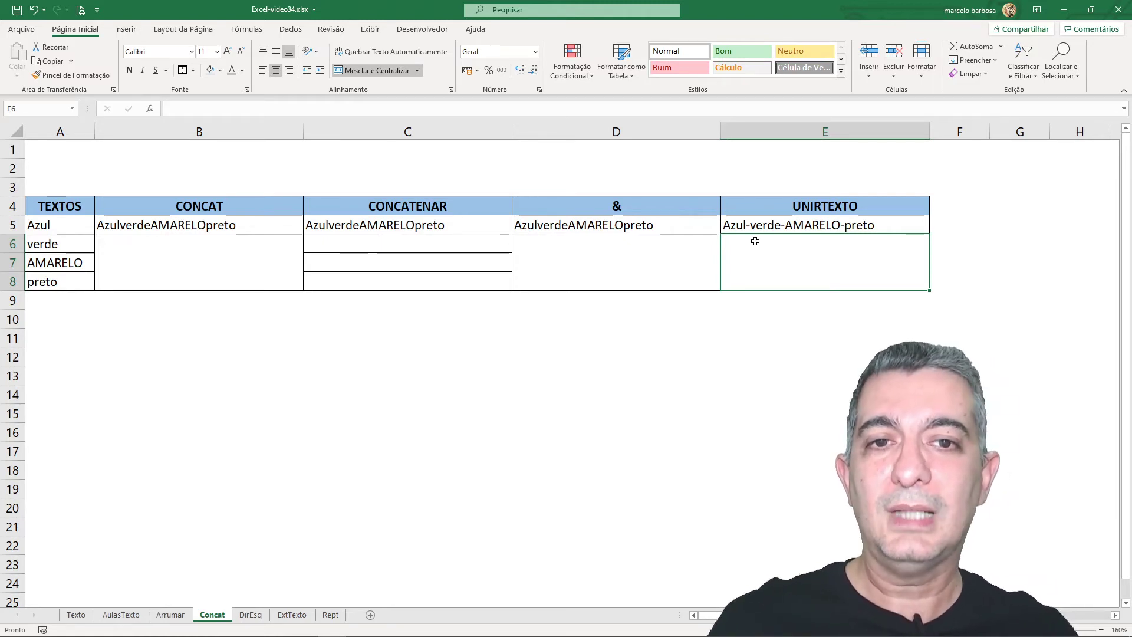
- Review the joining formulas in cells D5, C5 and B5 to compare them with the UNIRTEXTO result
left_click(602, 230)
left_click(448, 226)
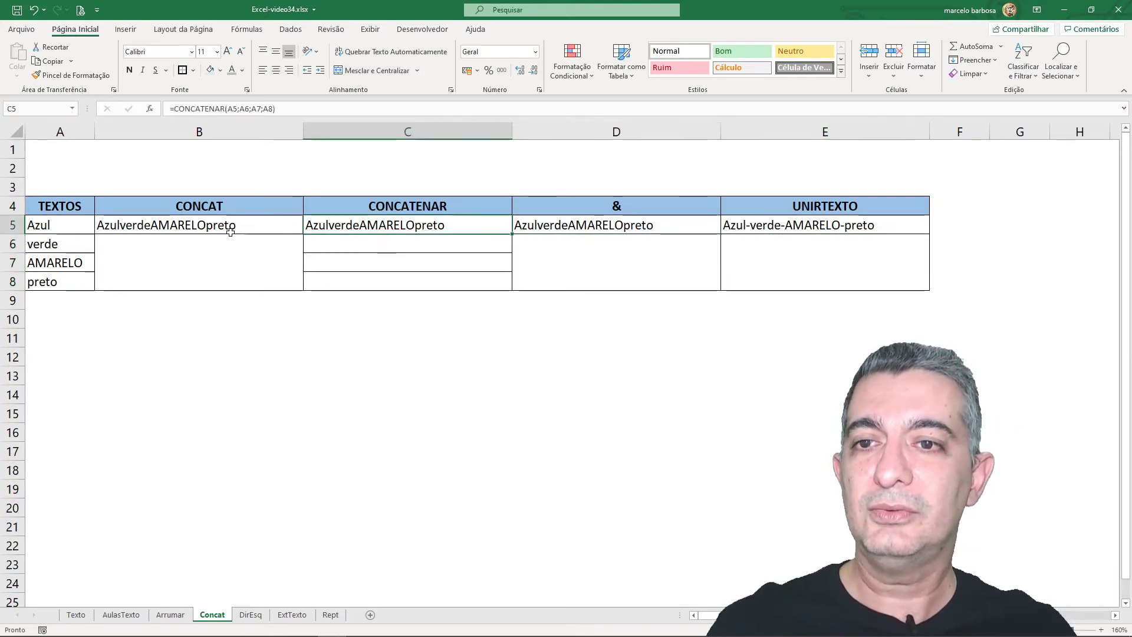
left_click(231, 230)
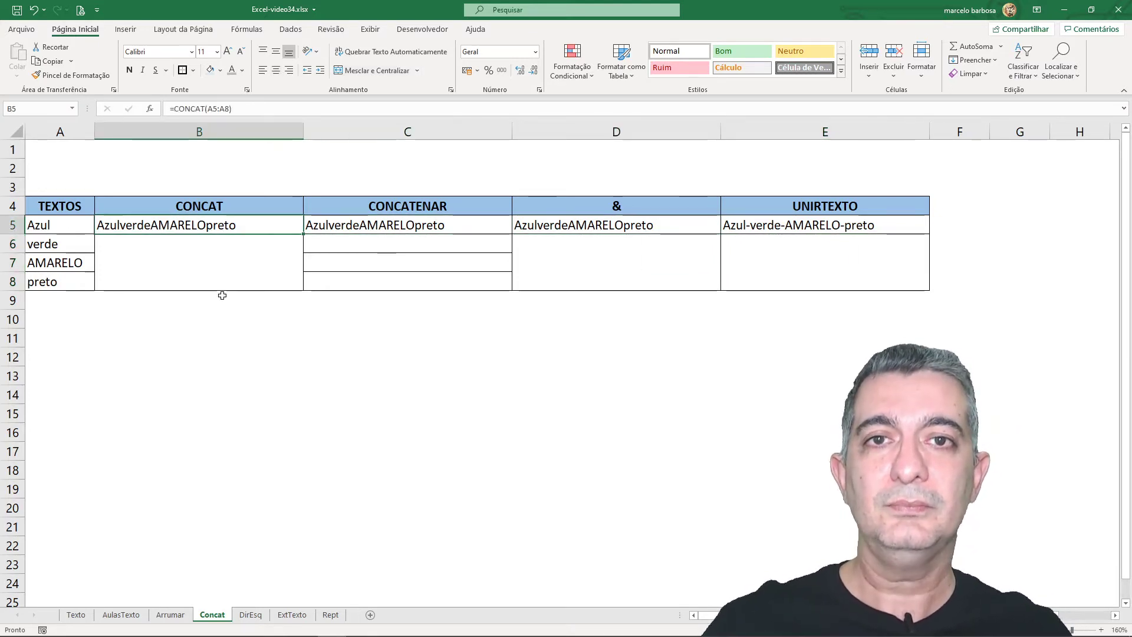
- On the DirEsq sheet, enter =DIREITA(A5;4) in cell B5 to extract the last four characters of A5
left_click(250, 614)
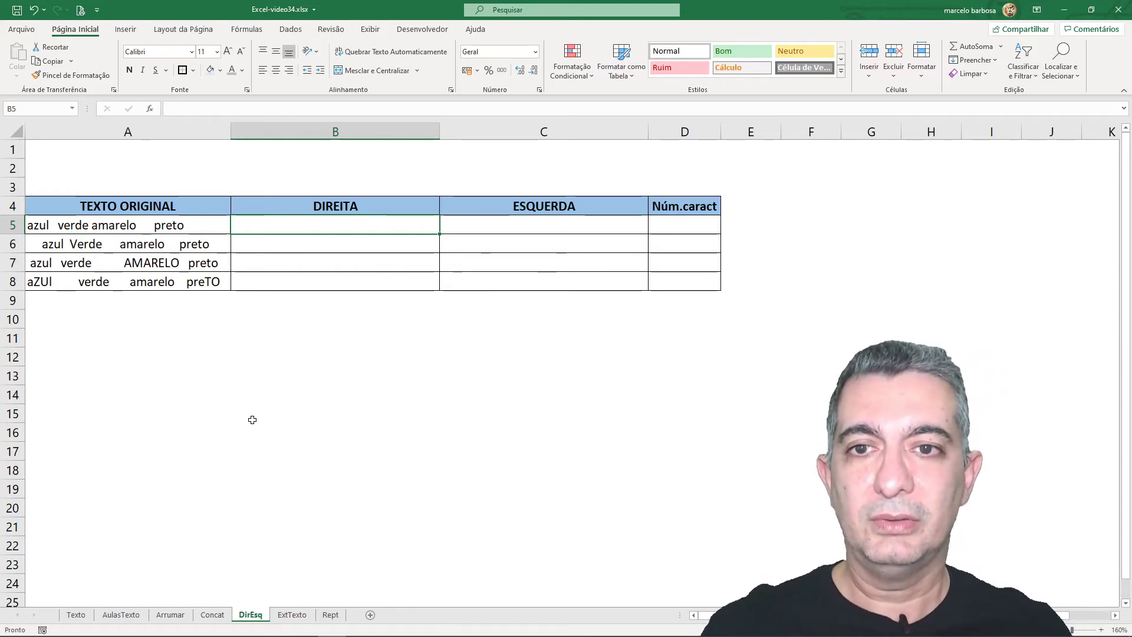
type("=")
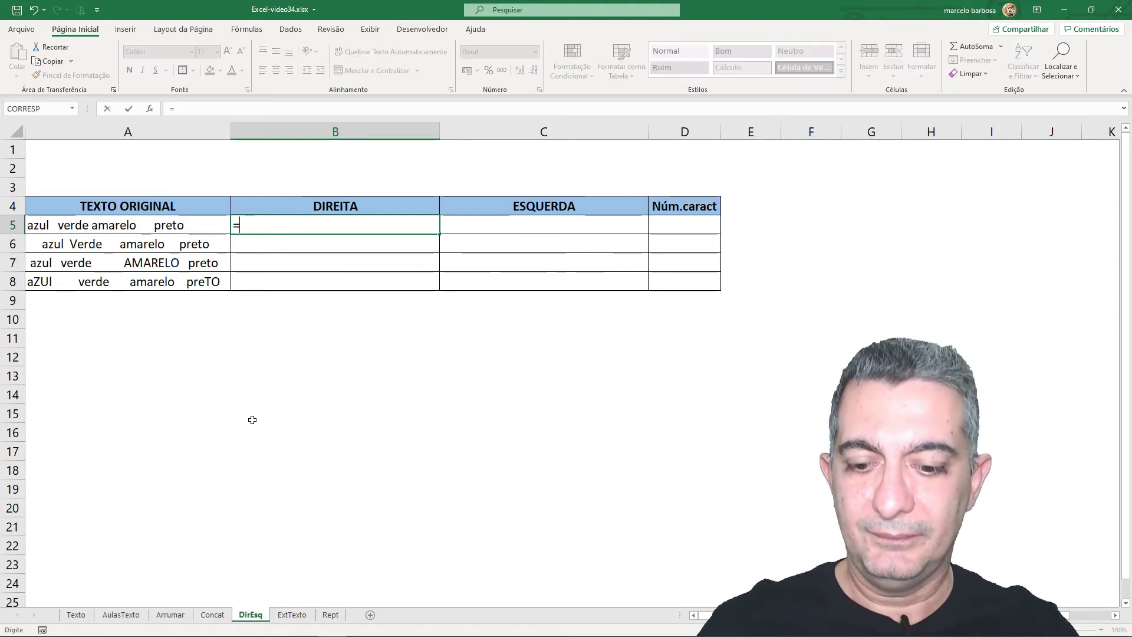
type("direit")
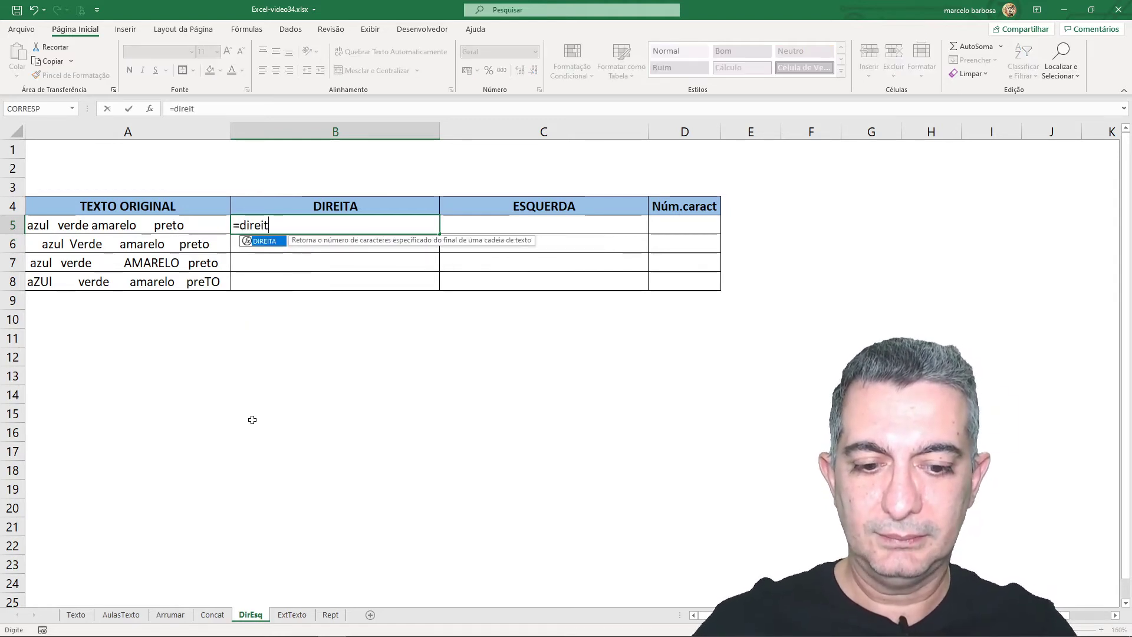
type("a(")
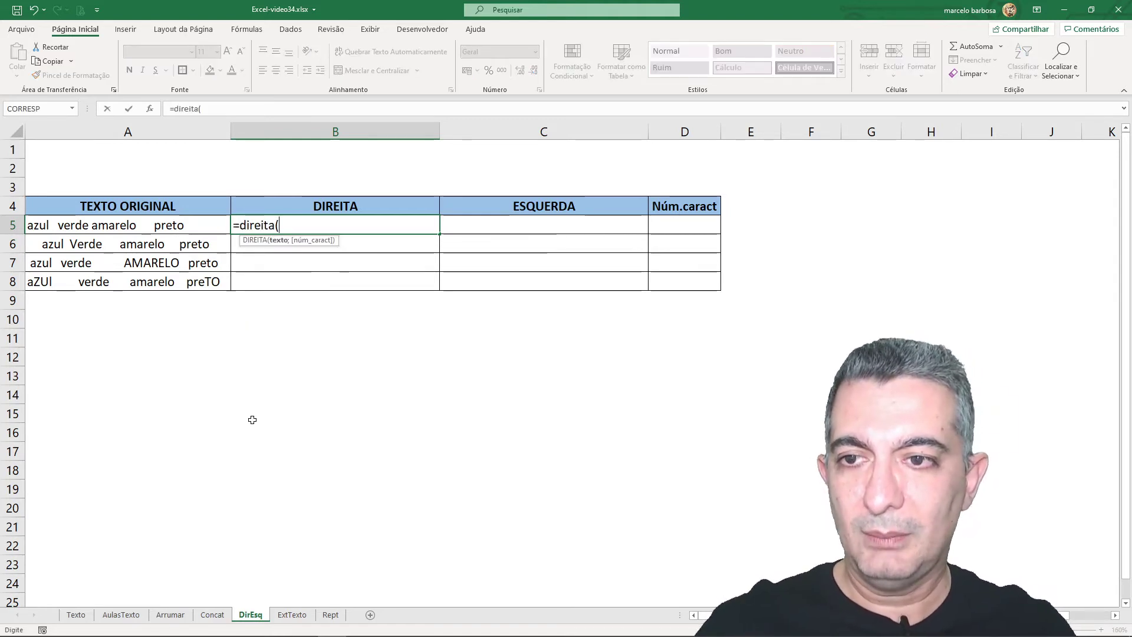
left_click(141, 226)
type(";")
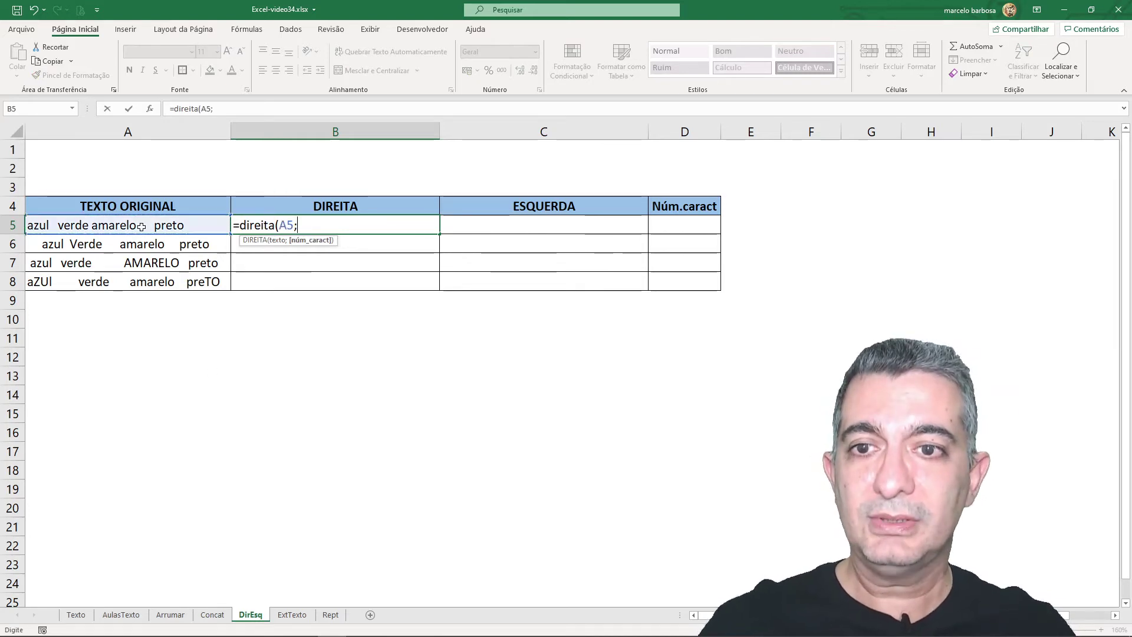
type("4")
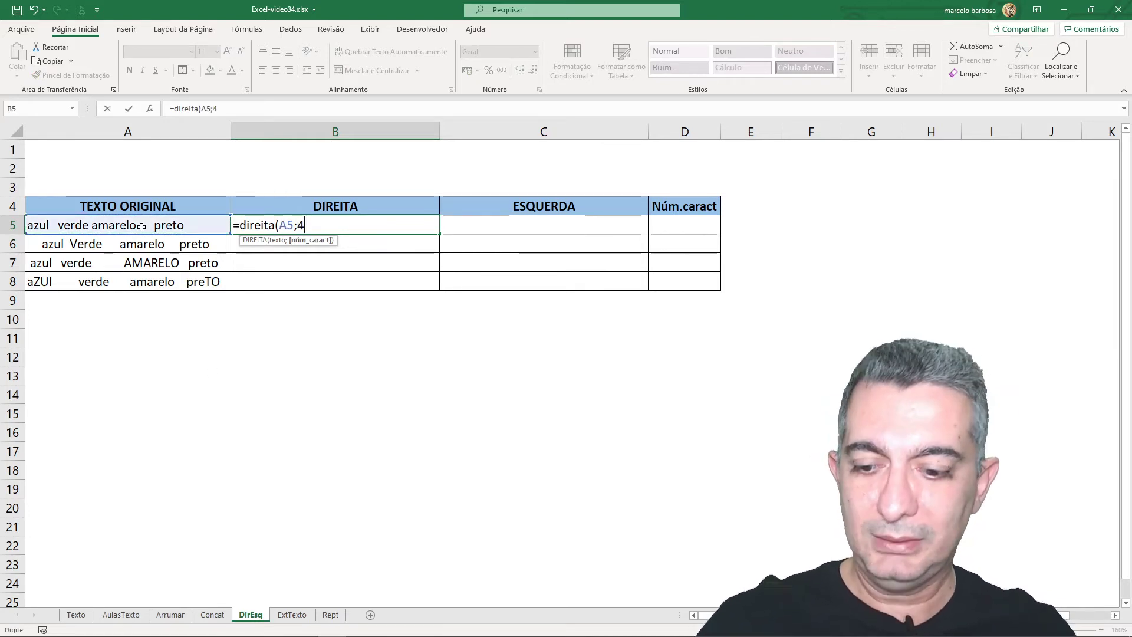
type(")")
key("Return")
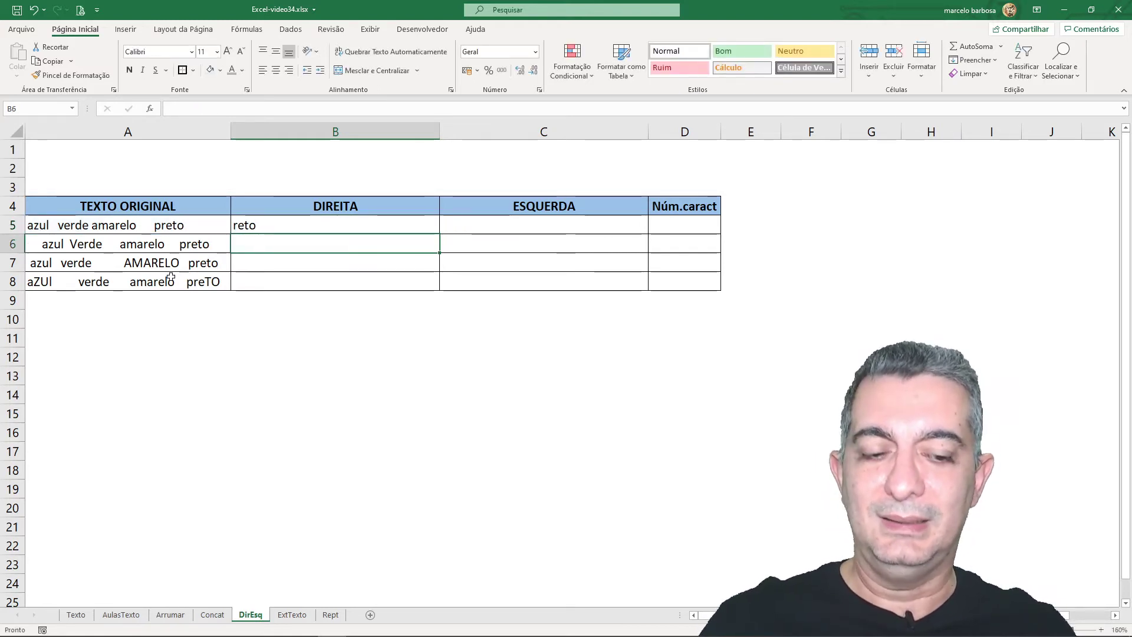
- Clear the DIREITA formula from B5 and enter 2, 3, 5 and 10 in D5 to D8 under Núm.caract
key("Up")
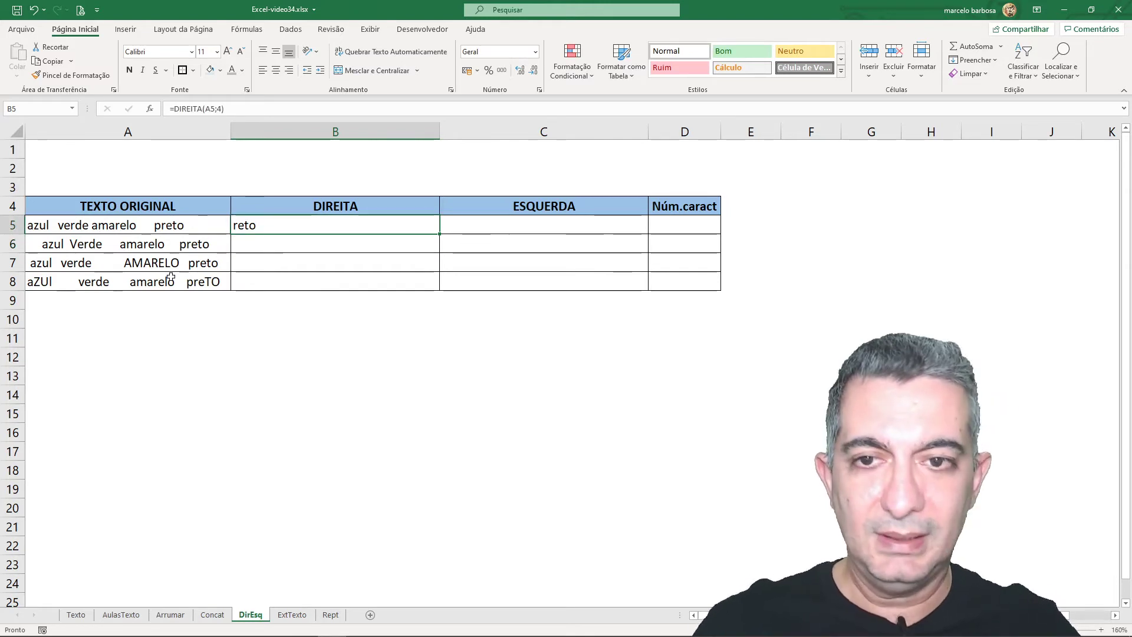
key("Delete")
key("Right")
key("Right")
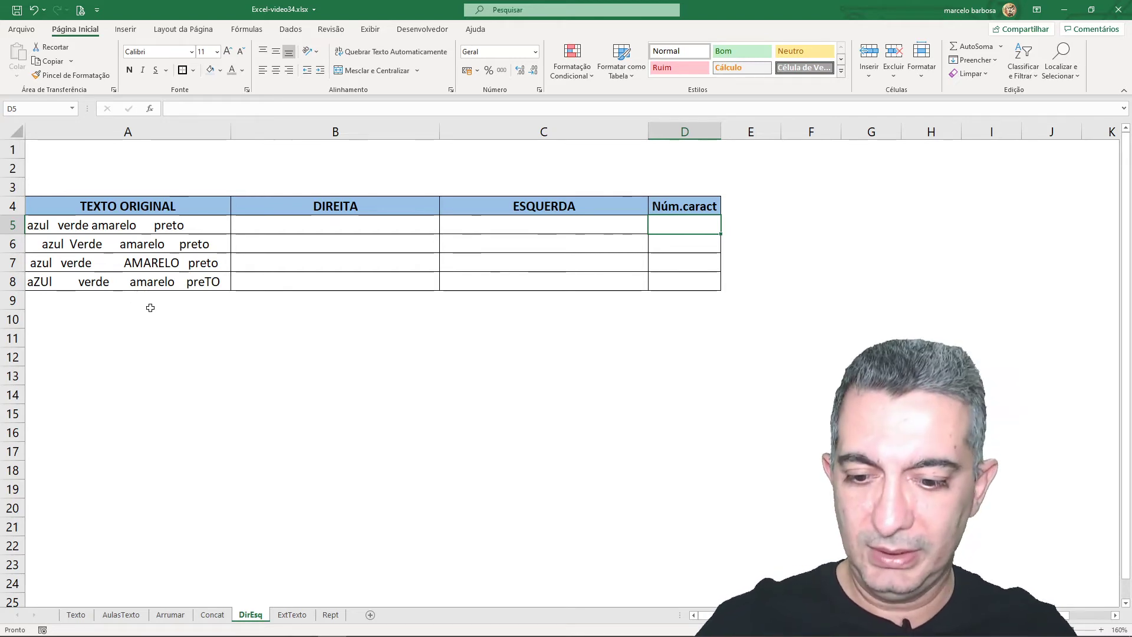
type("2")
key("Return")
type("3")
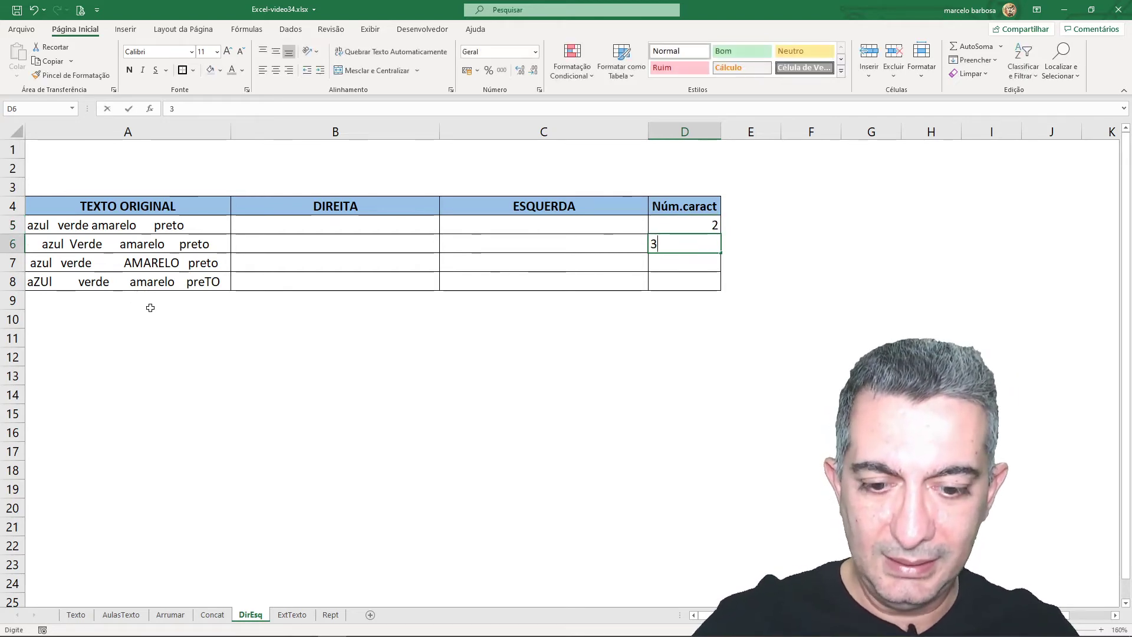
key("Return")
type("5")
key("Return")
type("10")
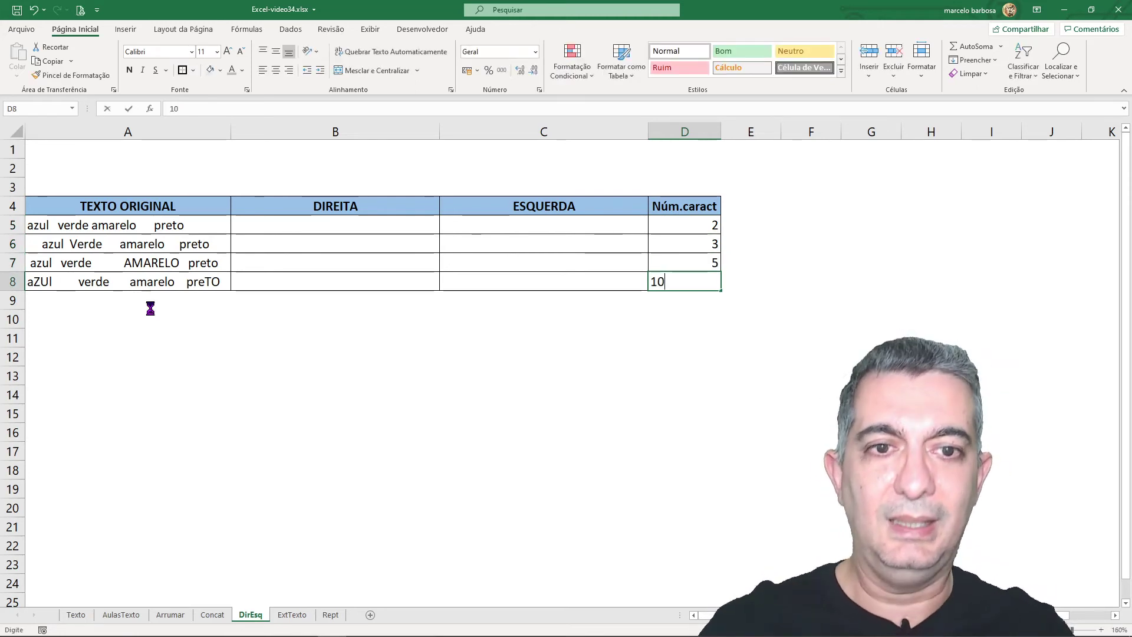
key("Return")
- Enter =DIREITA(A5;D5) in cell B5, taking the number of characters from the Núm.caract column
key("Up")
key("Up")
key("Up")
key("Up")
key("Left")
key("Left")
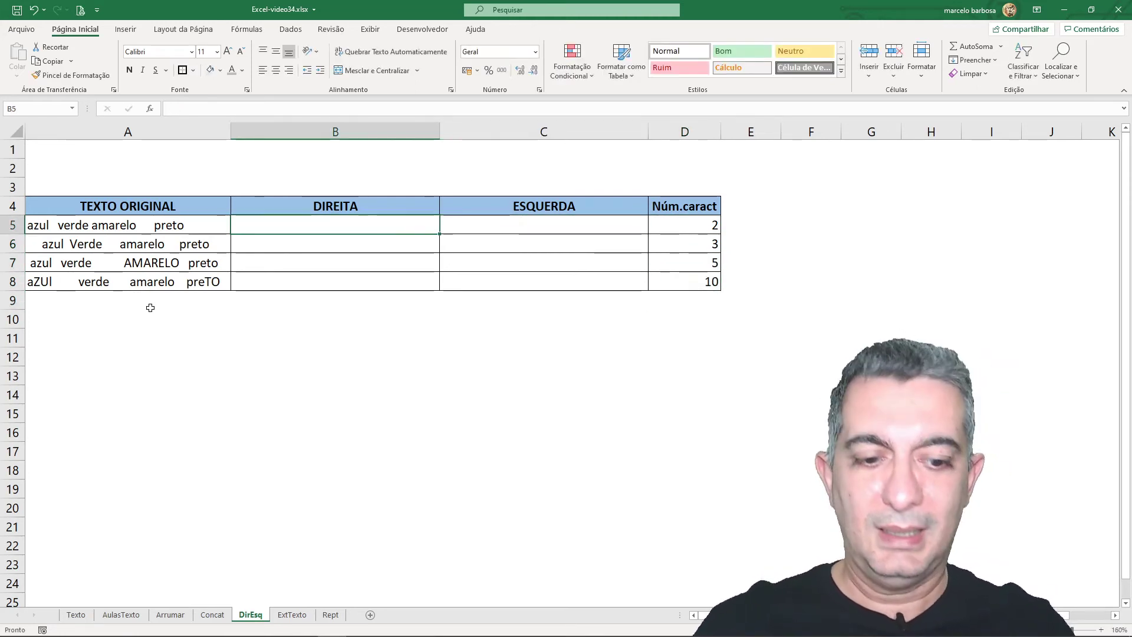
type("=dir")
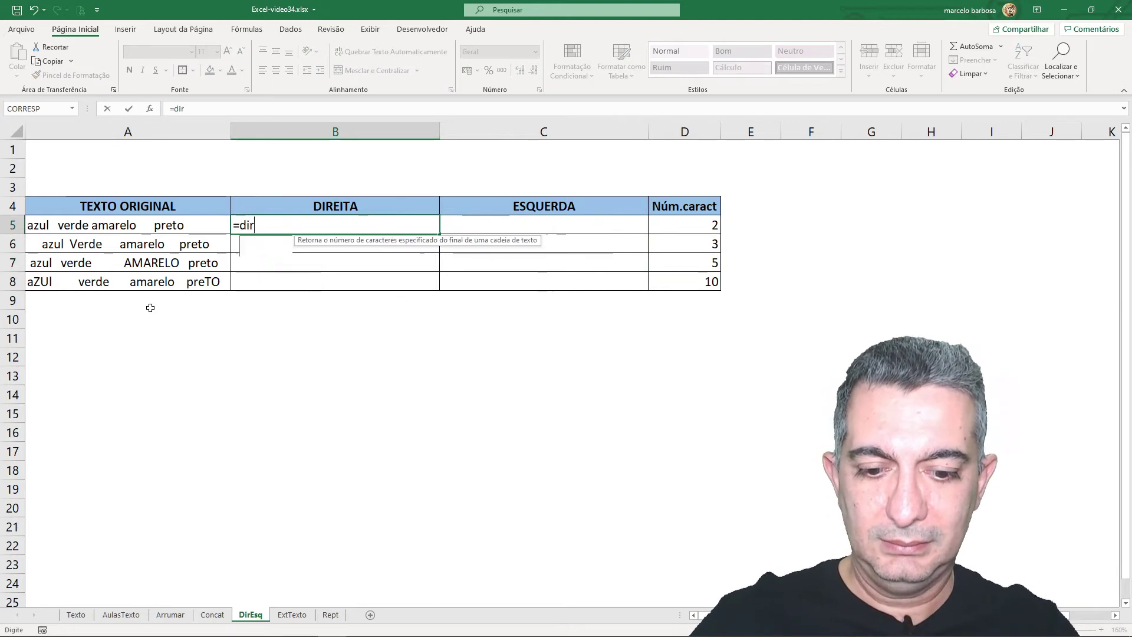
type("eita(")
key("Left")
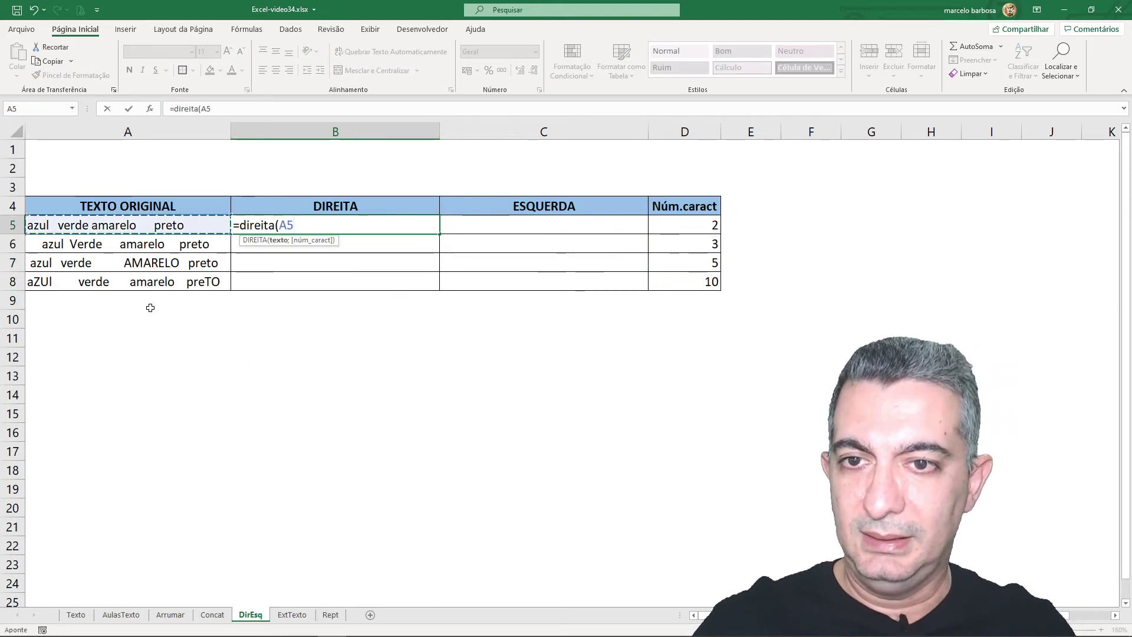
type(";")
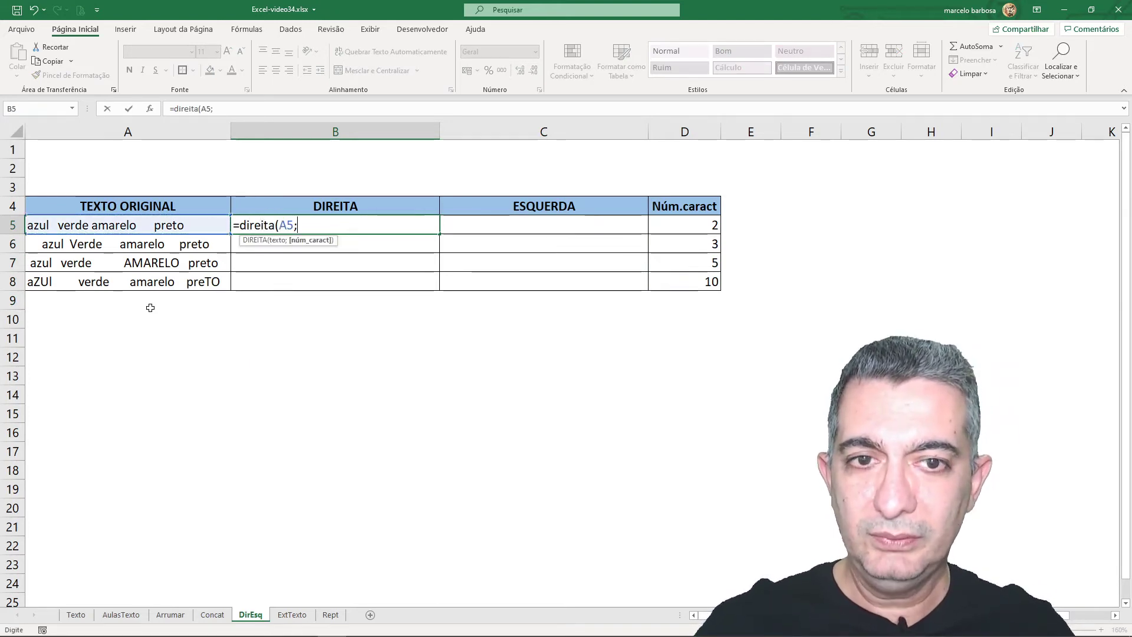
key("Right")
key("Right")
key("Right")
key("Left")
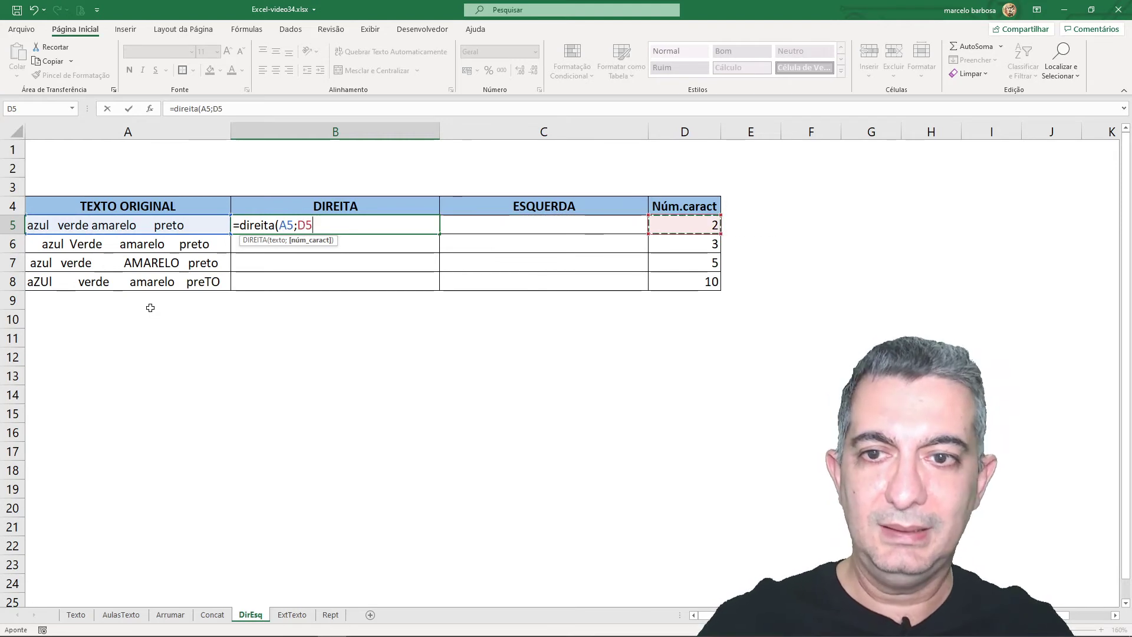
type(")")
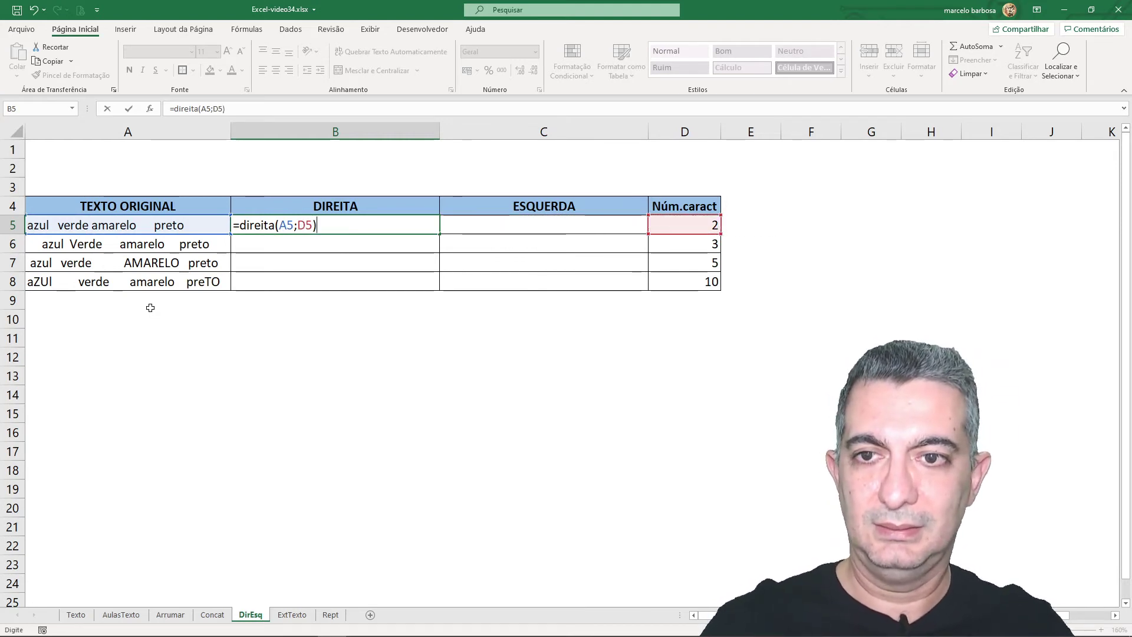
key("Return")
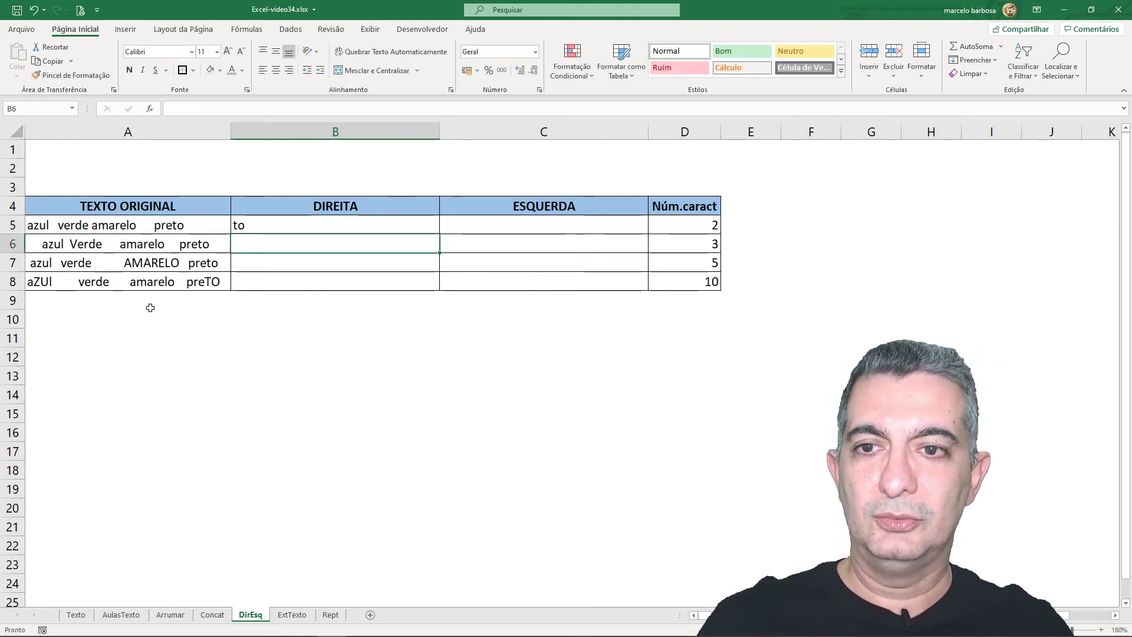
- Enter =ESQUERDA(A5;D5) in cell C5 to extract the first characters of A5, with the count from the Núm.caract column
key("Up")
key("Left")
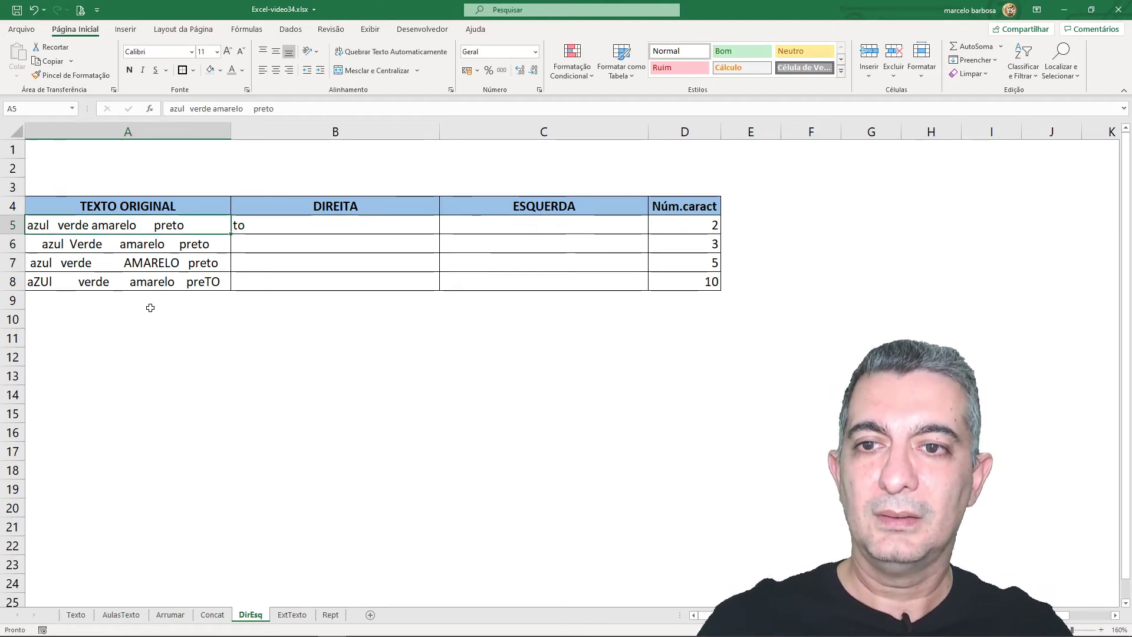
key("Right")
key("Right")
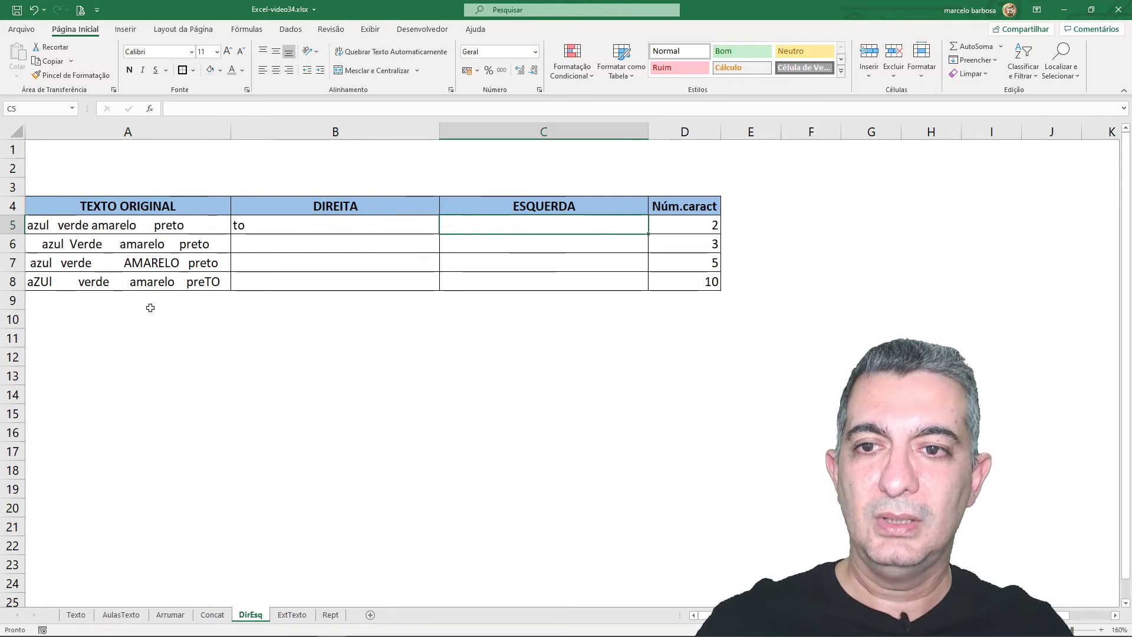
type("=")
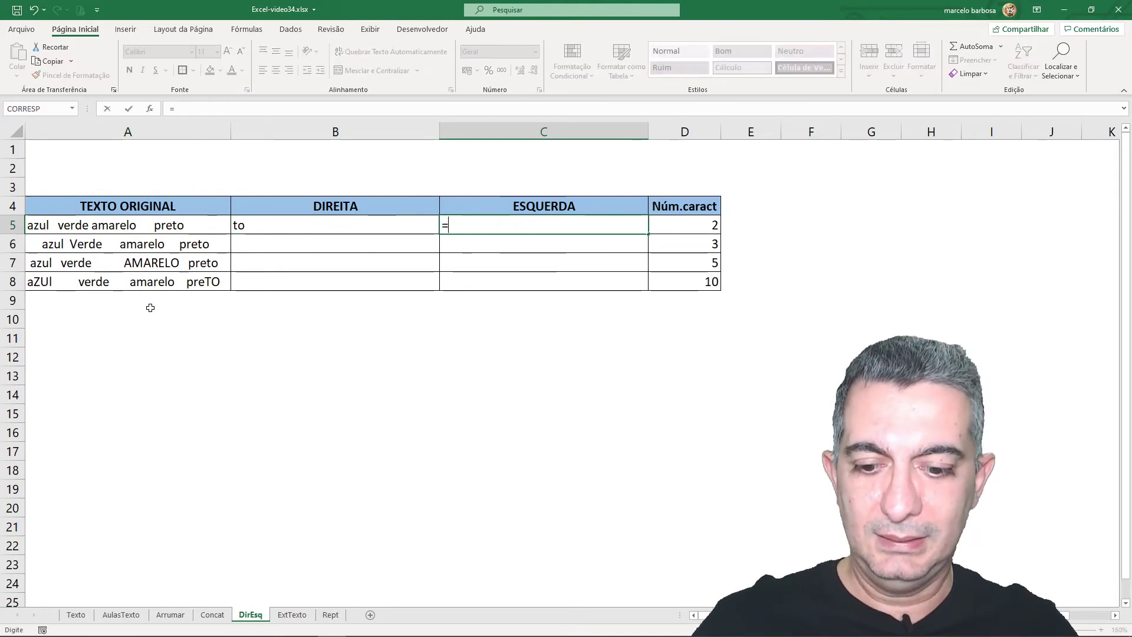
type("esquerda")
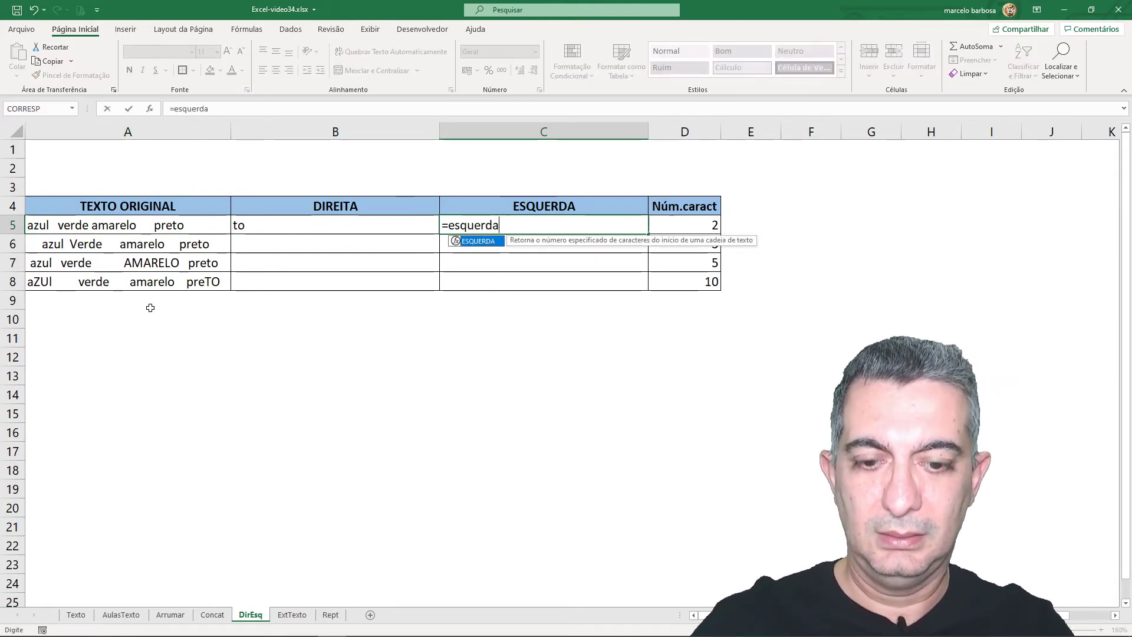
type("(")
key("Left")
key("Left")
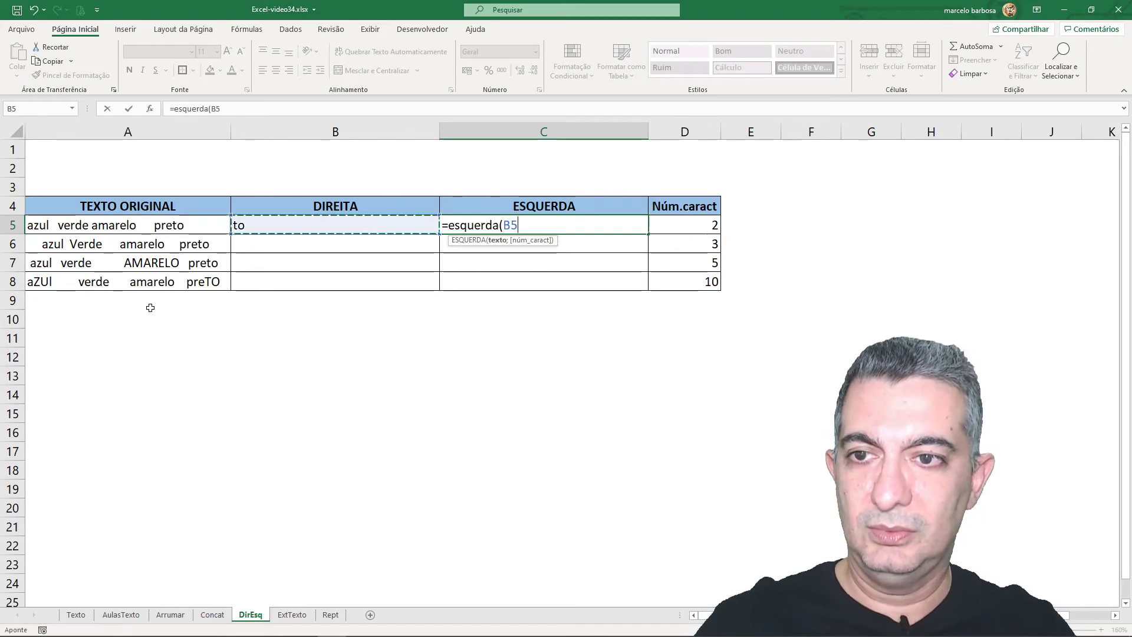
type(";")
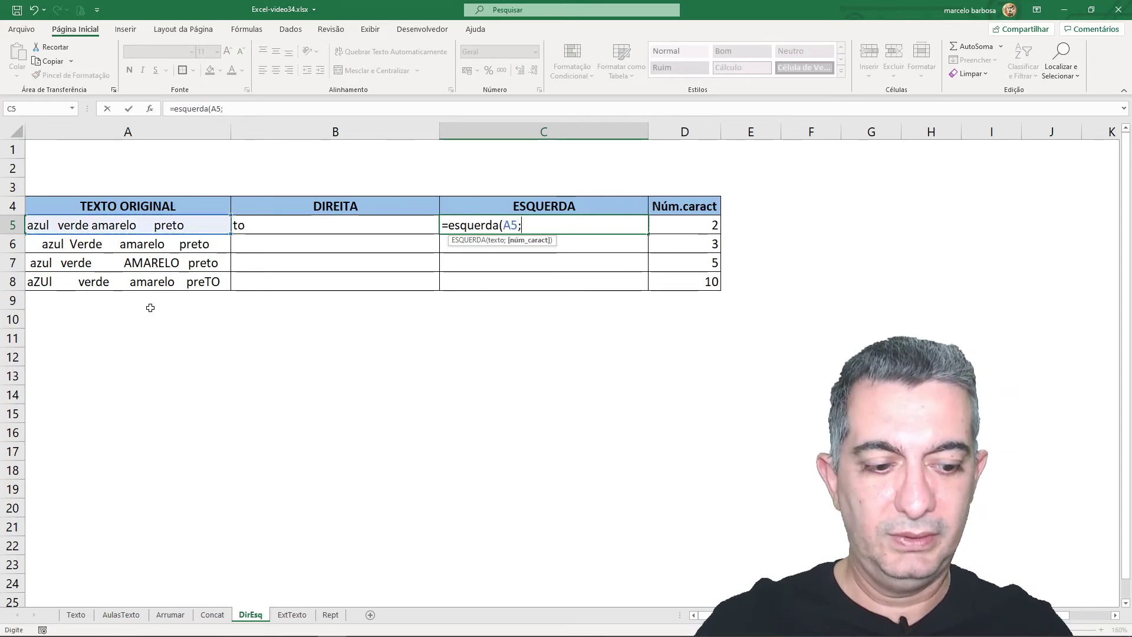
key("Right")
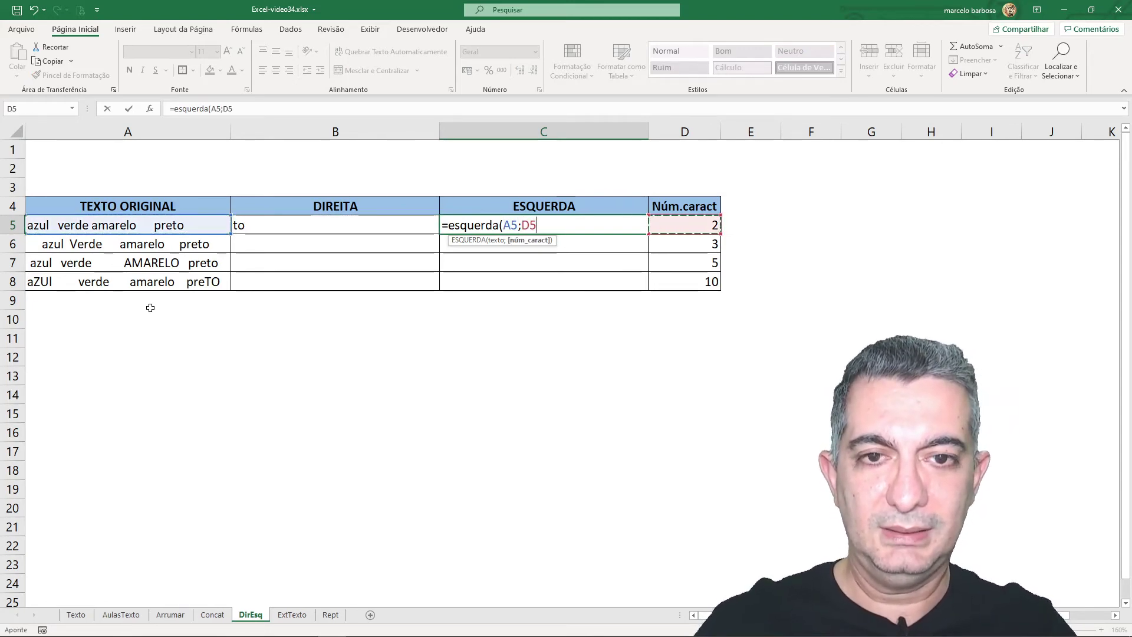
type(")")
key("Return")
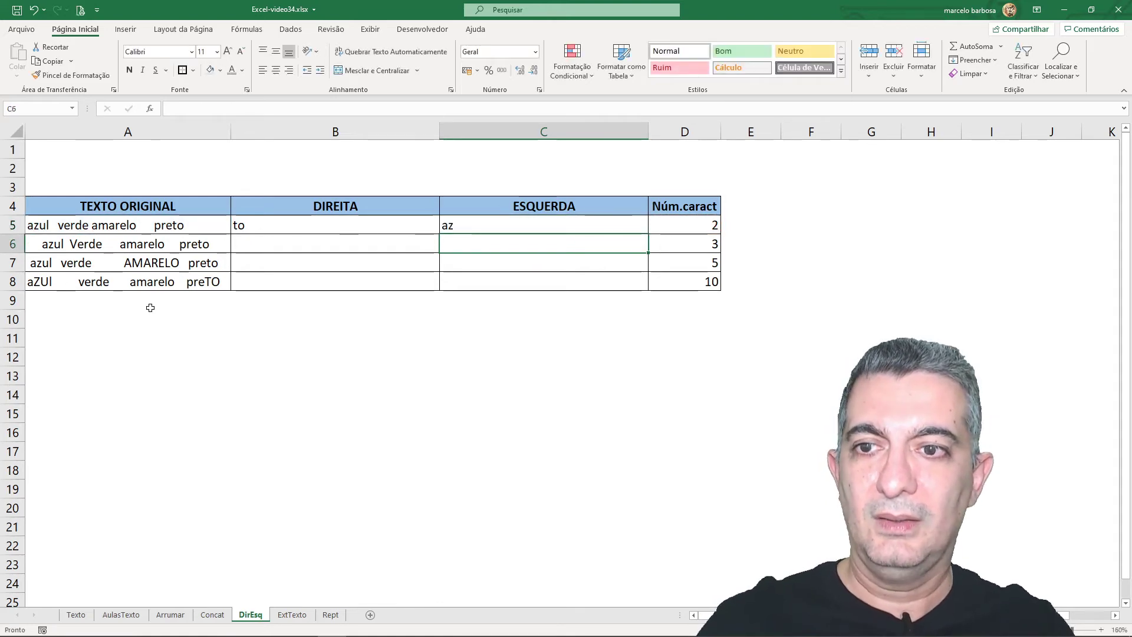
- Fill the DIREITA and ESQUERDA formulas from B5:C5 down to row 8
key("Up")
key("Left")
key("Left")
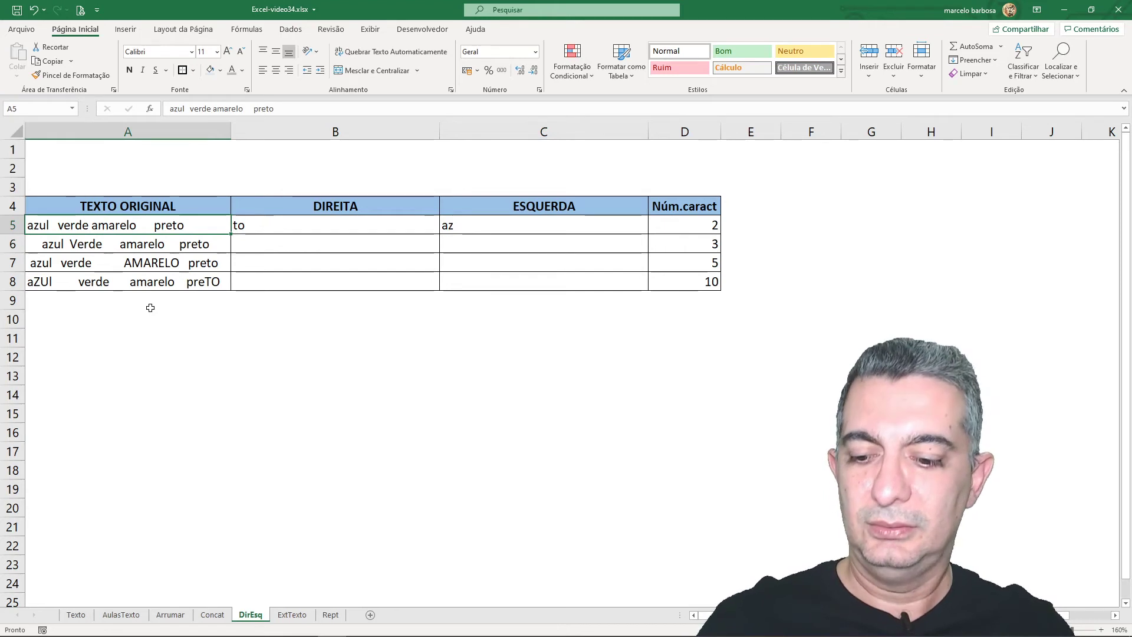
key("Right")
key("shift+Right")
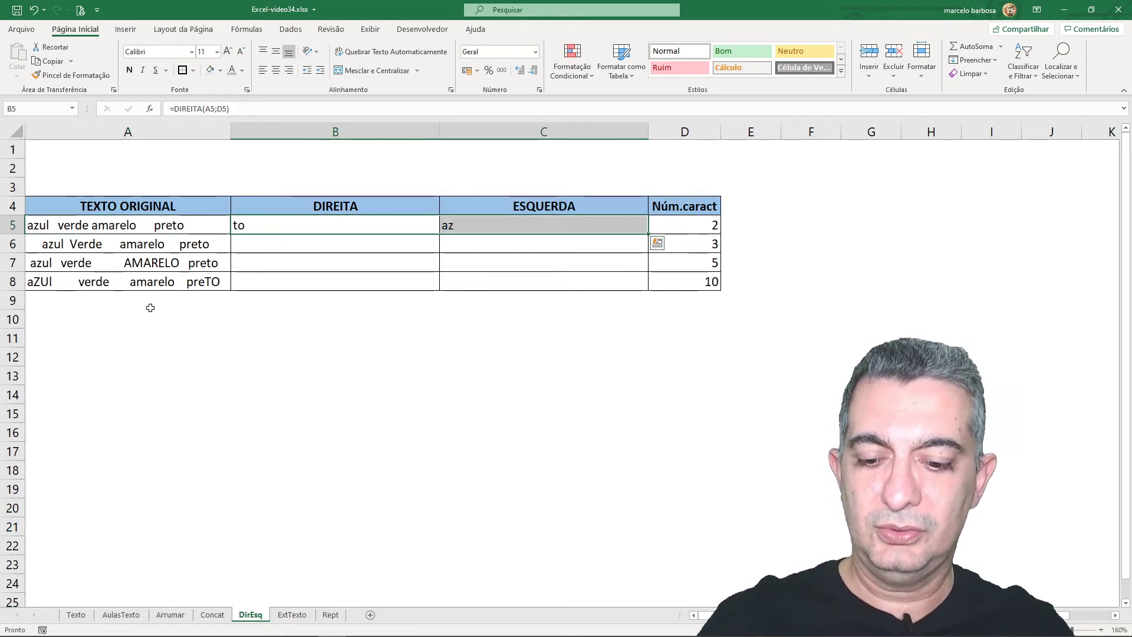
key("shift+Down")
key("shift+Down")
key("shift+Down")
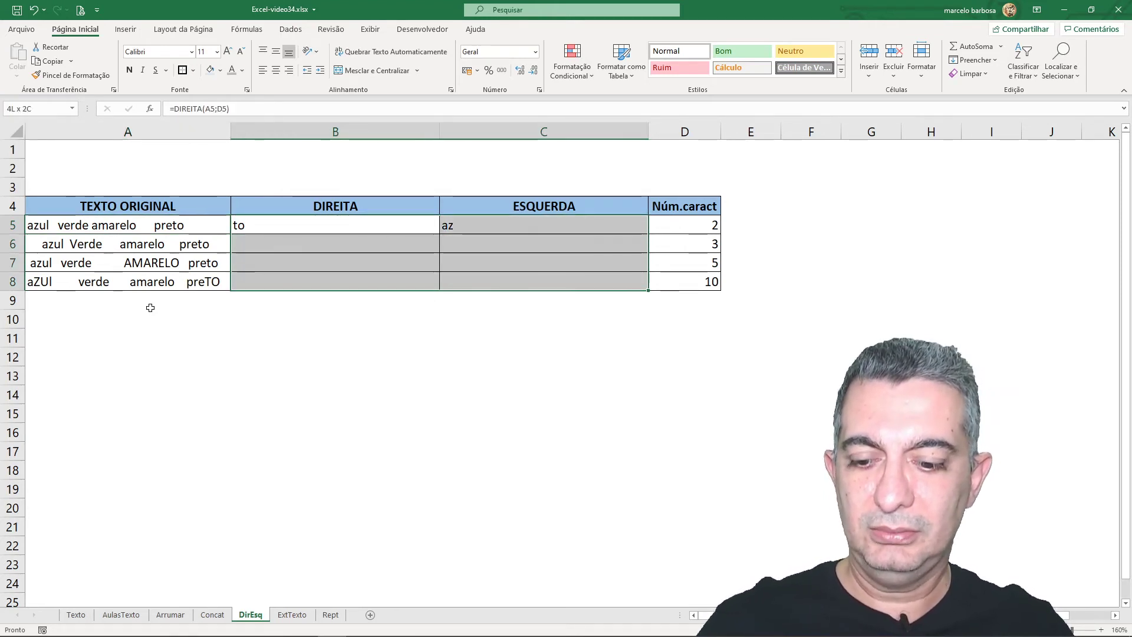
key("ctrl+d")
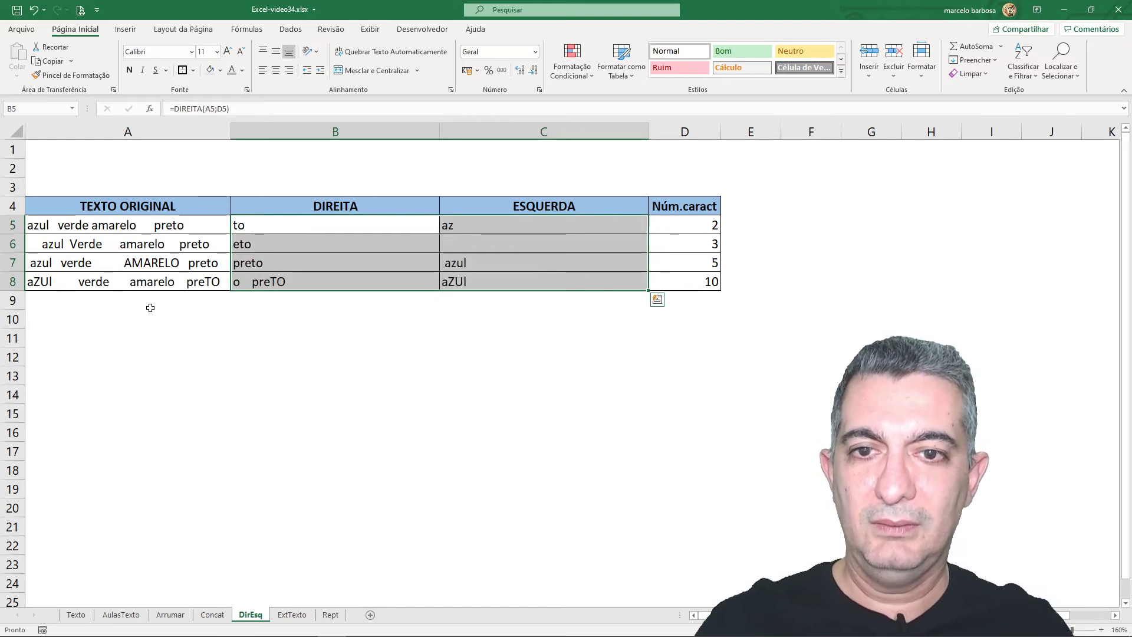
- Review the filled DIREITA results in B5 to B8 and compare the ESQUERDA result in C6 with the original text in A6
key("Up")
key("Down")
key("Down")
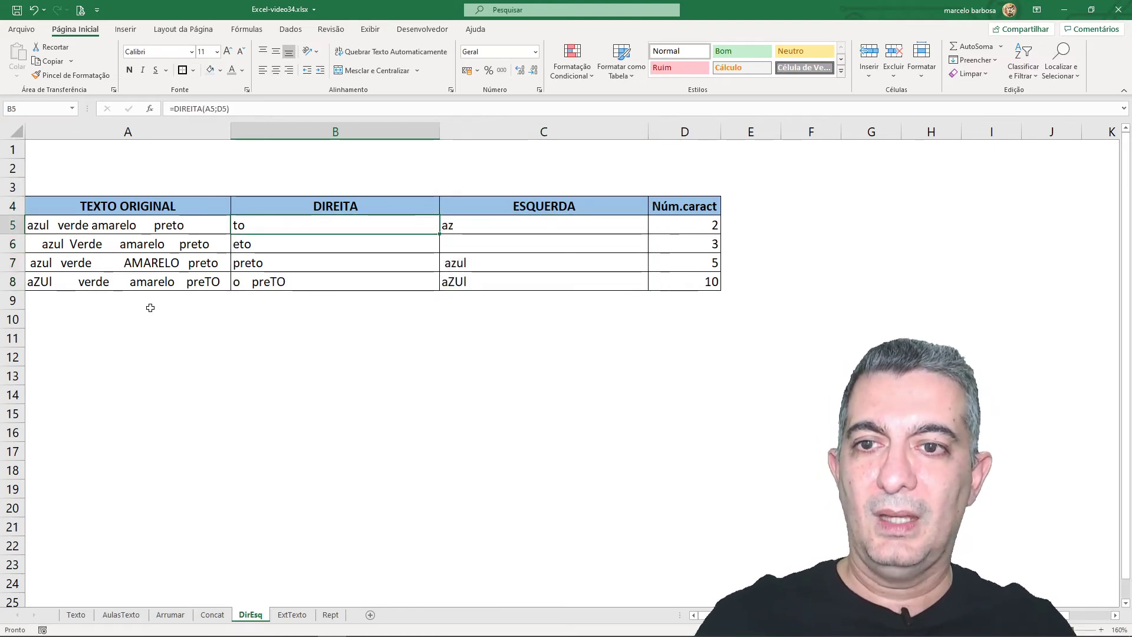
key("Down")
key("Down")
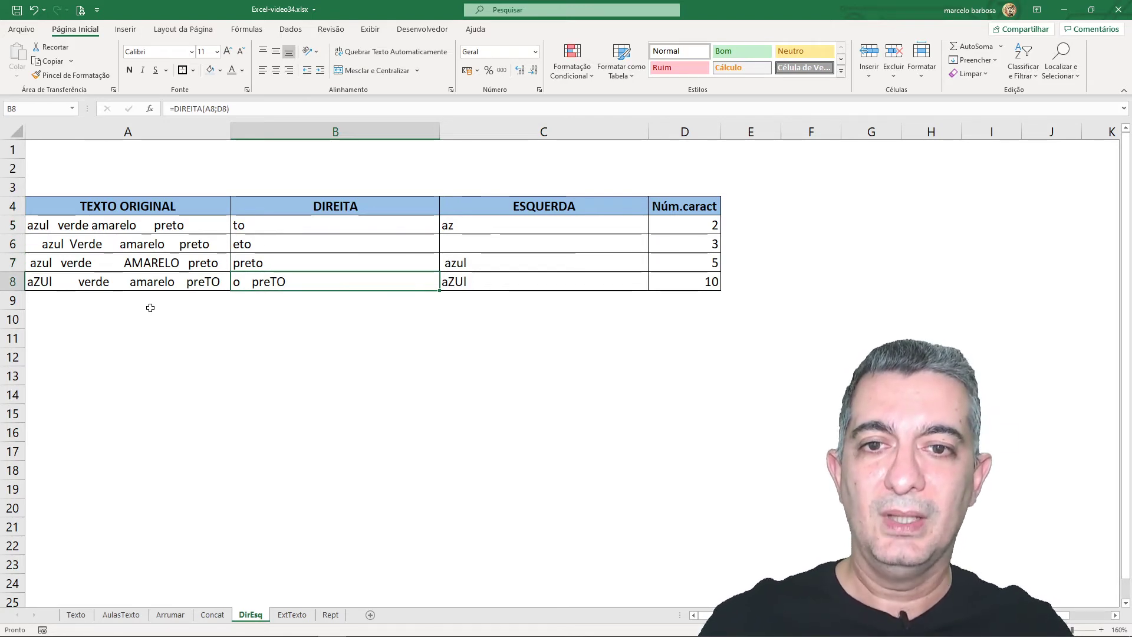
key("Up")
key("Right")
key("Up")
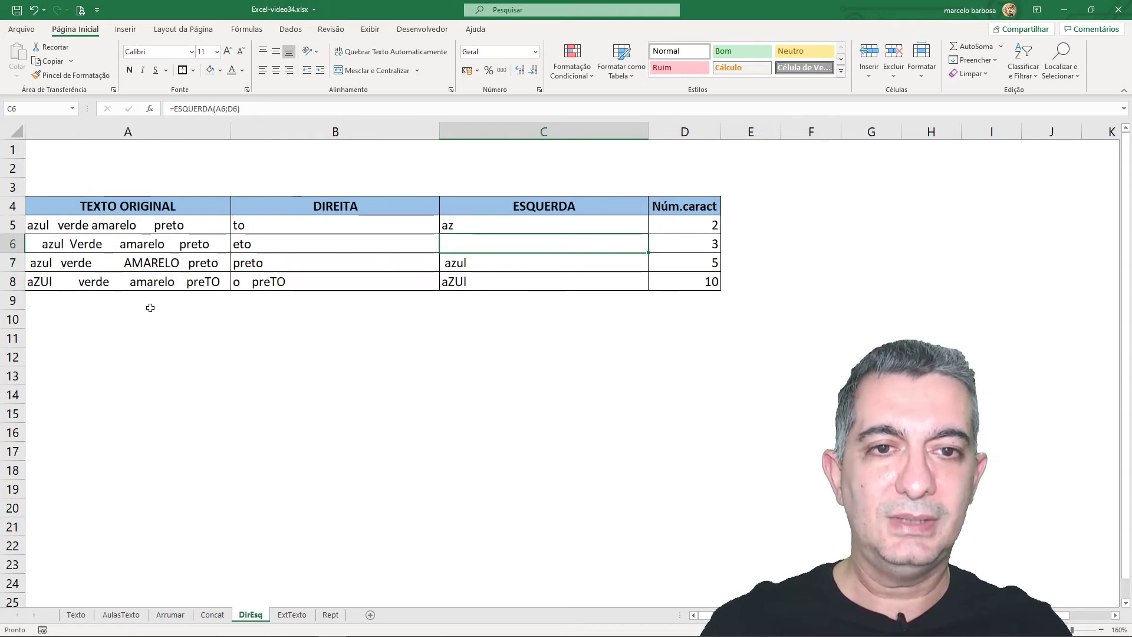
key("Right")
key("Left")
key("Left")
key("Left")
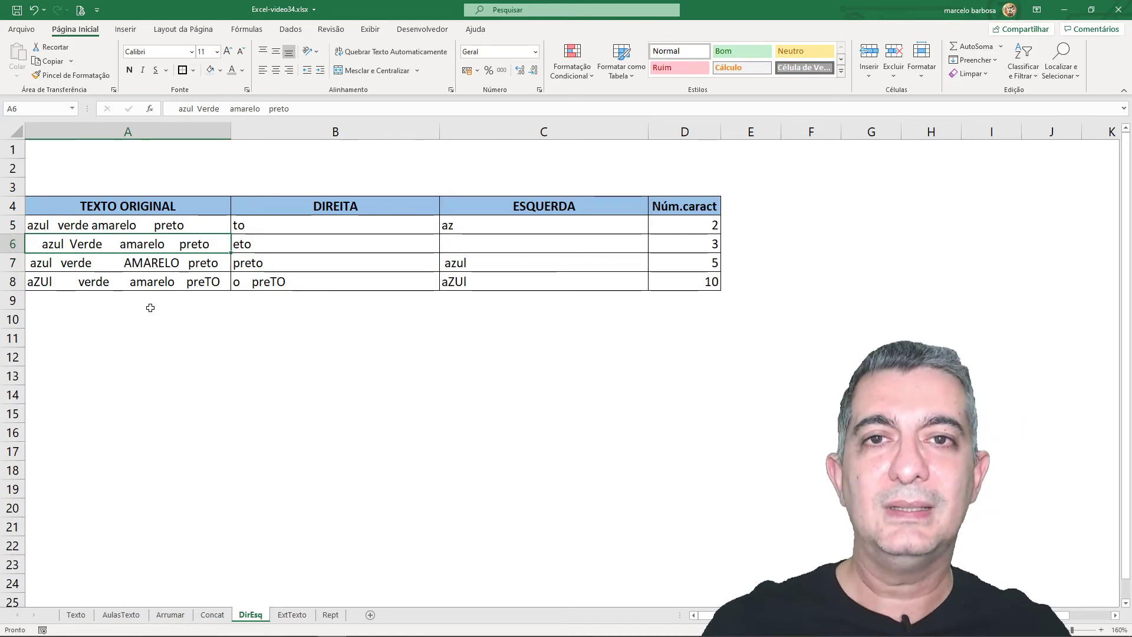
key("Right")
key("Right")
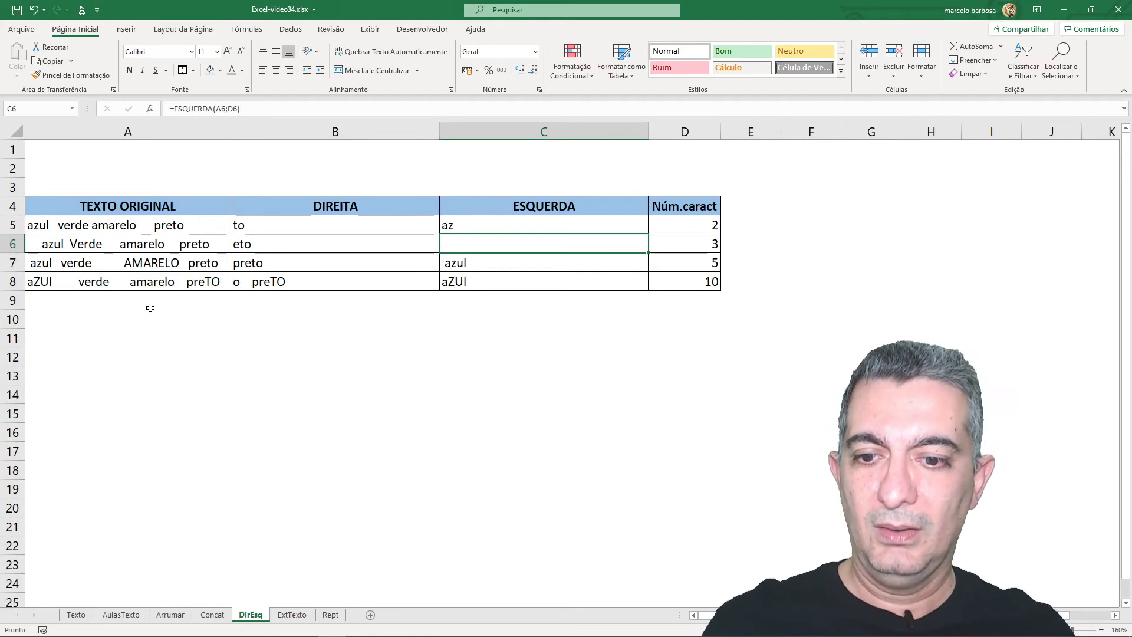
- On the ExtTexto sheet, enter 2, 5, 10 and 12 in C5 to C8 under Núm.inicial
left_click(294, 618)
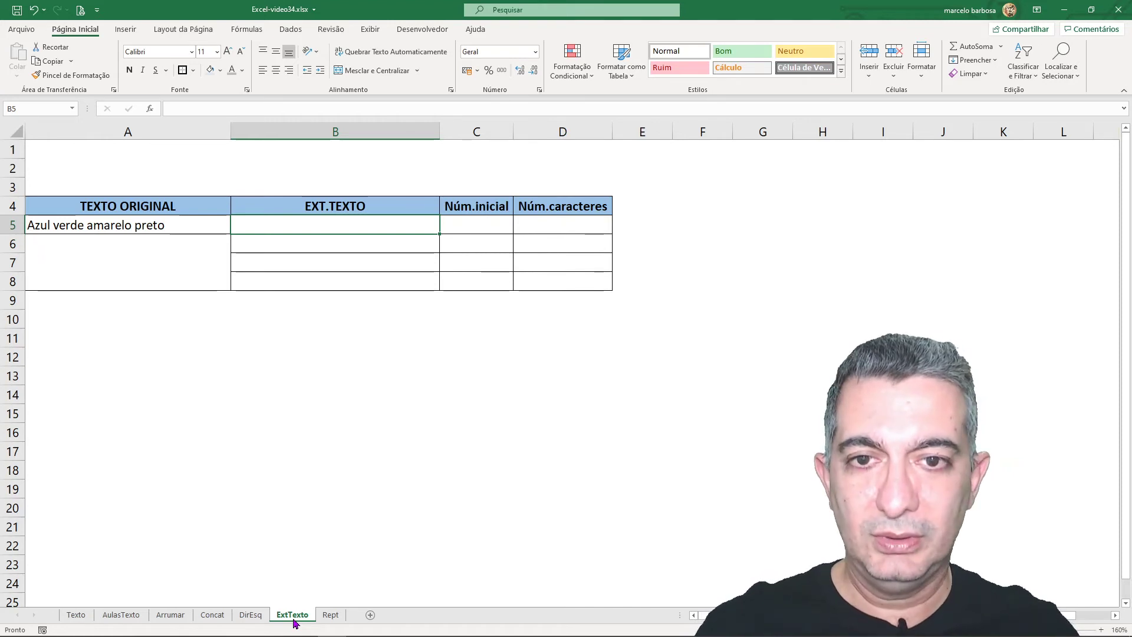
key("Right")
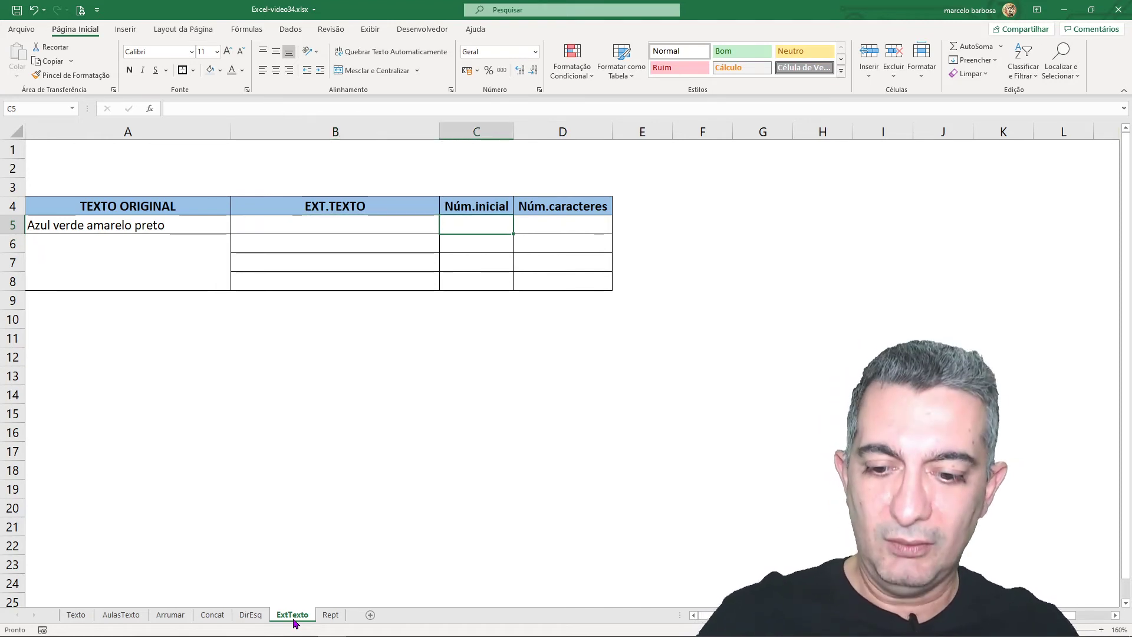
type("2")
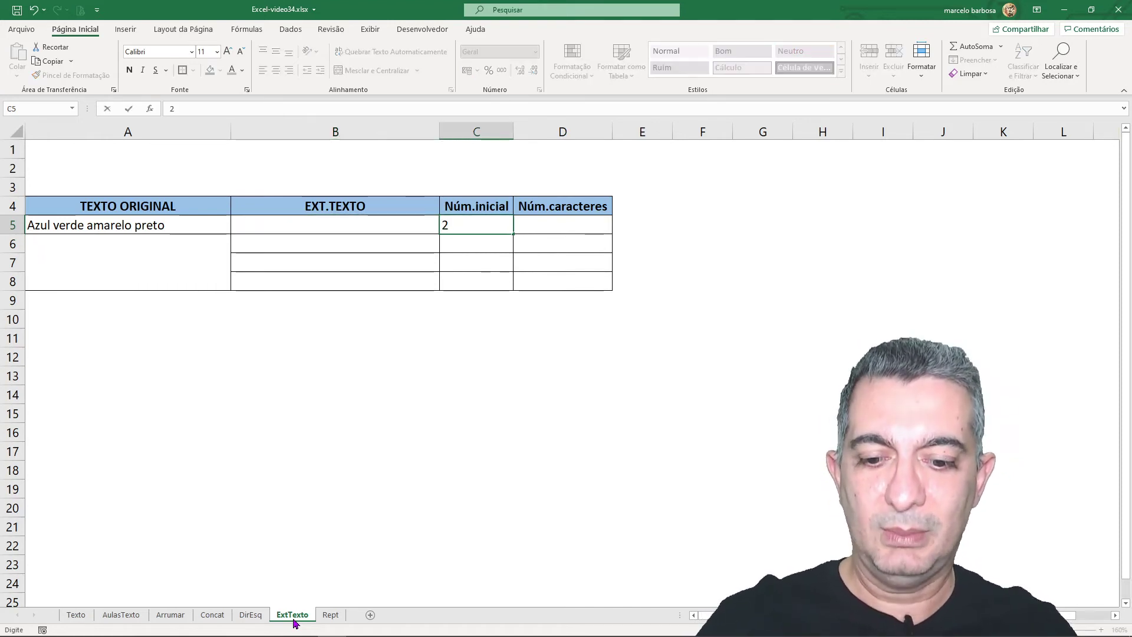
key("Return")
type("5")
key("Return")
type("10")
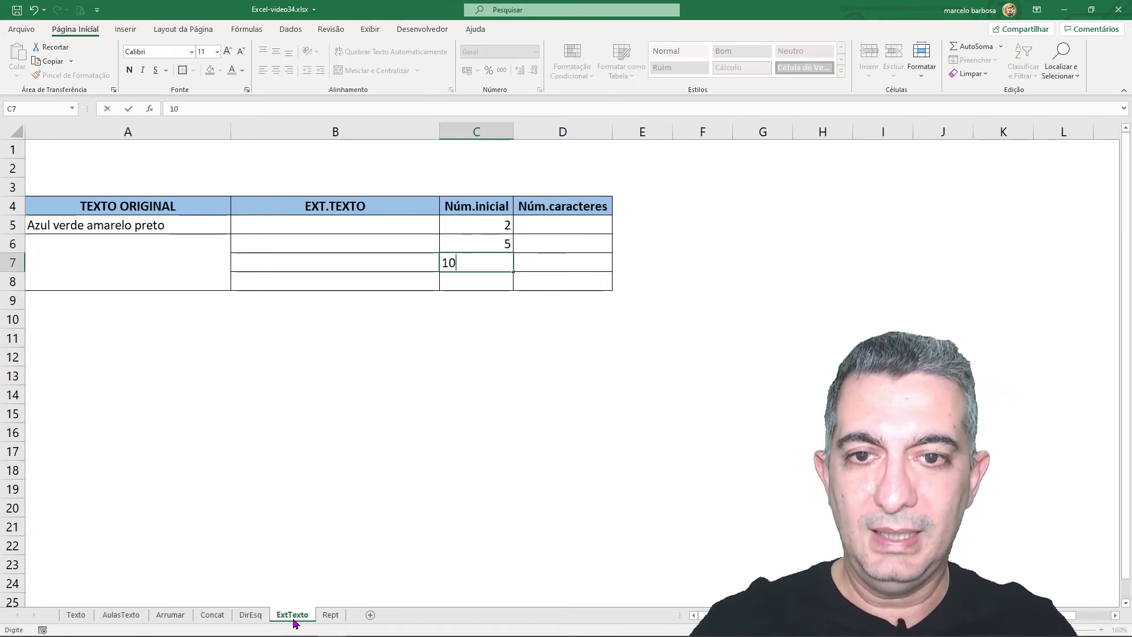
key("Return")
type("12")
key("Up")
- Enter 5, 10, 4 and 6 in D5 to D8 under Núm.caracteres
key("Up")
key("Up")
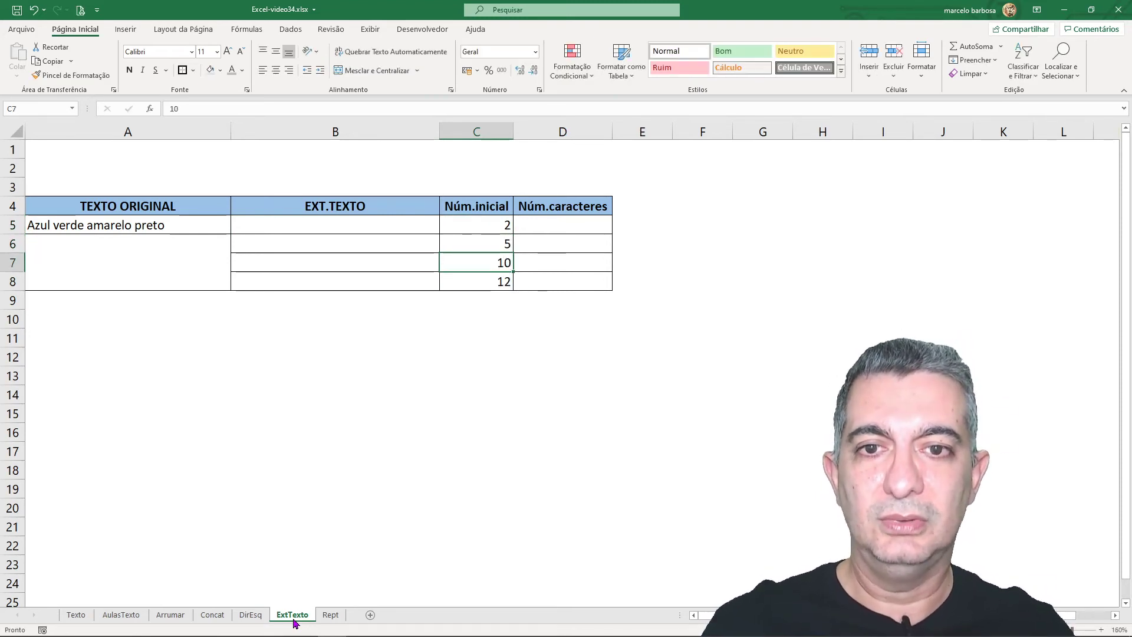
key("Right")
type("5")
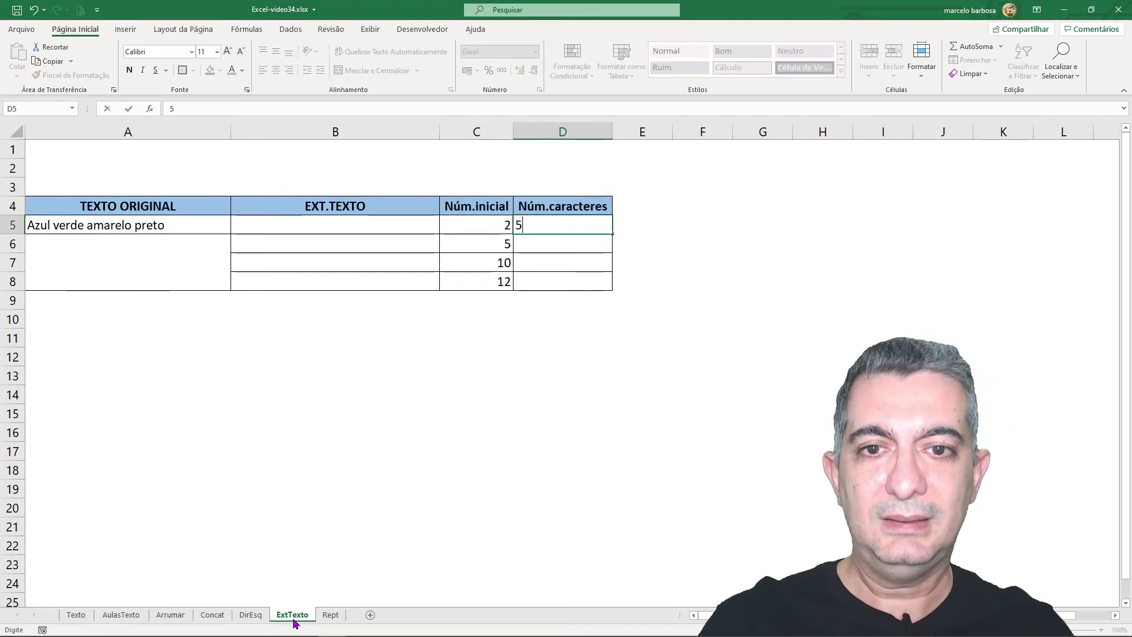
key("Return")
type("10")
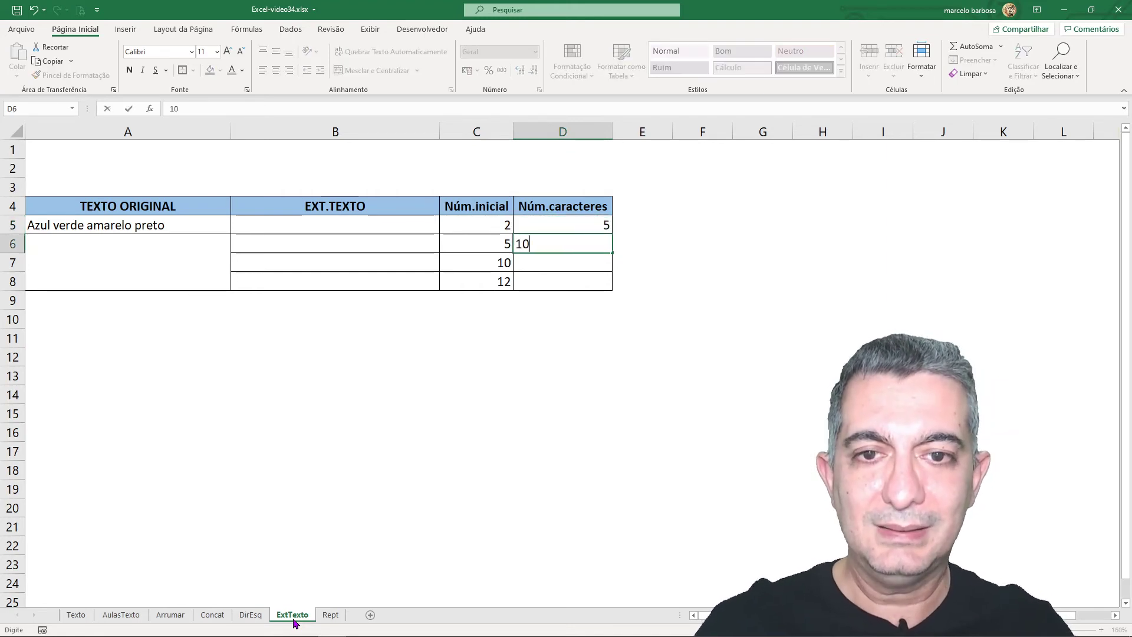
key("Return")
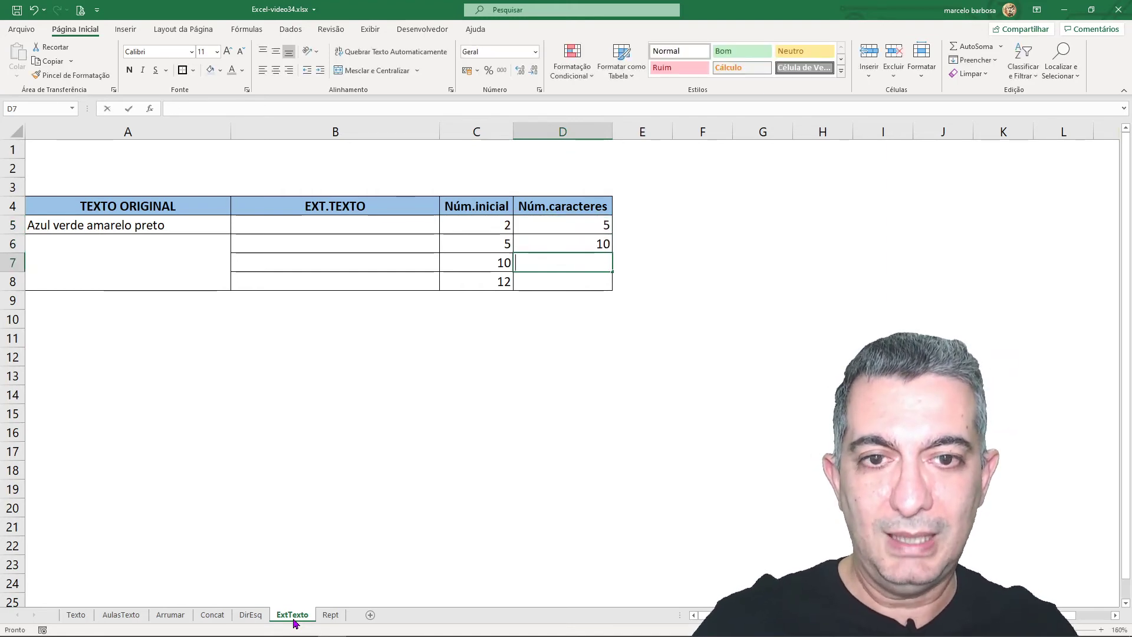
type("4")
key("Return")
type("6")
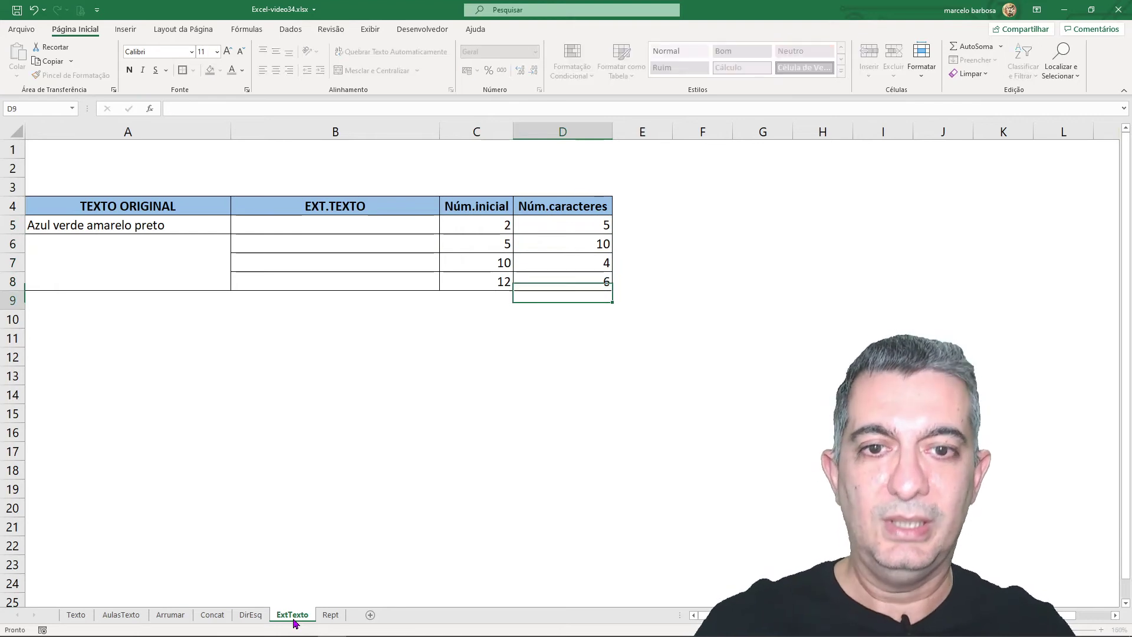
key("Return")
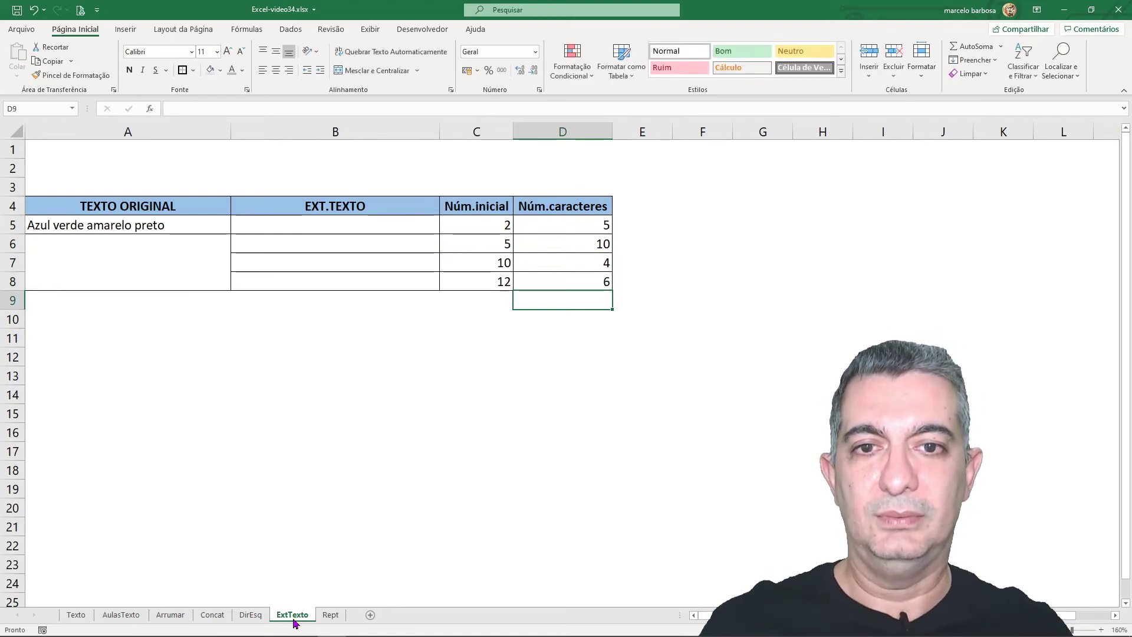
- Enter =EXT.TEXTO($A$5;C5;D5) in B5, keeping the reference to the original text absolute
left_click(309, 224)
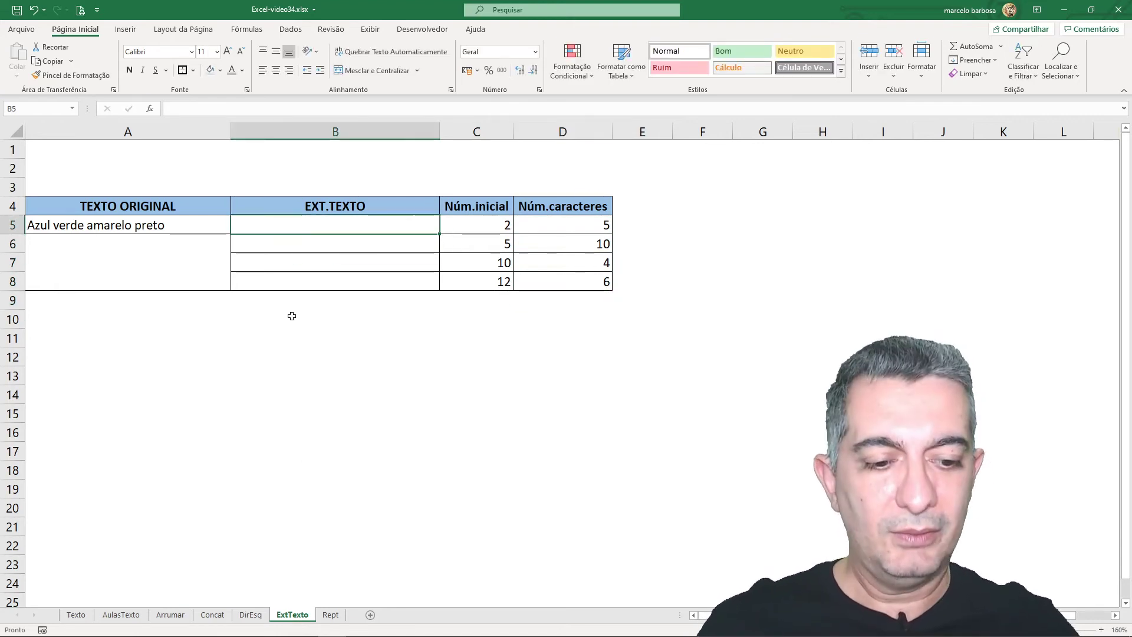
type("=ext")
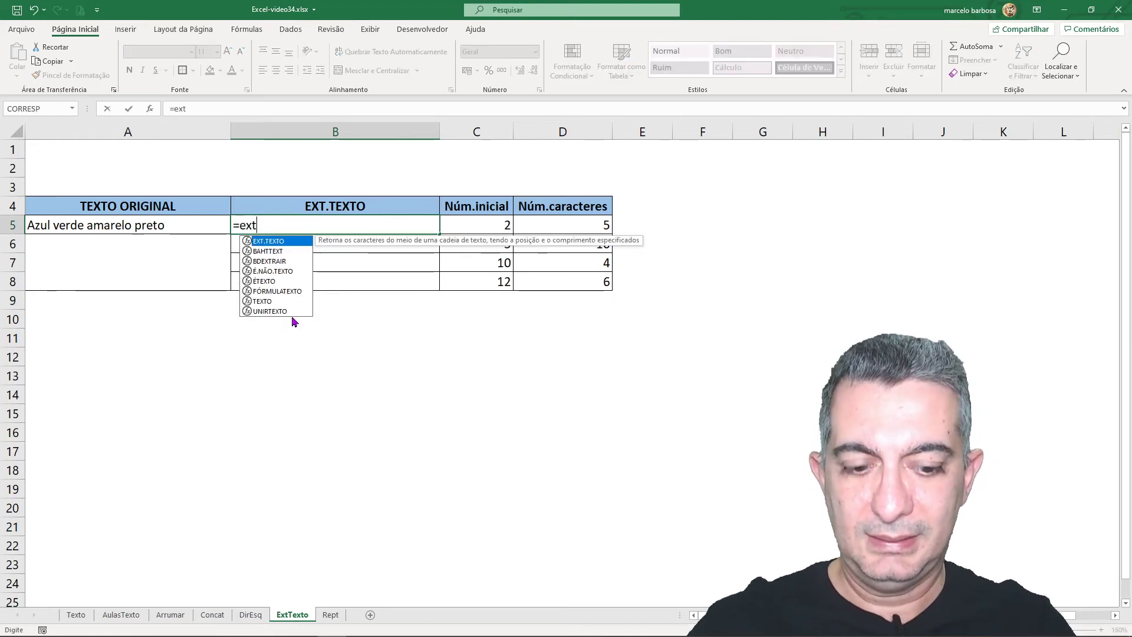
type(".text")
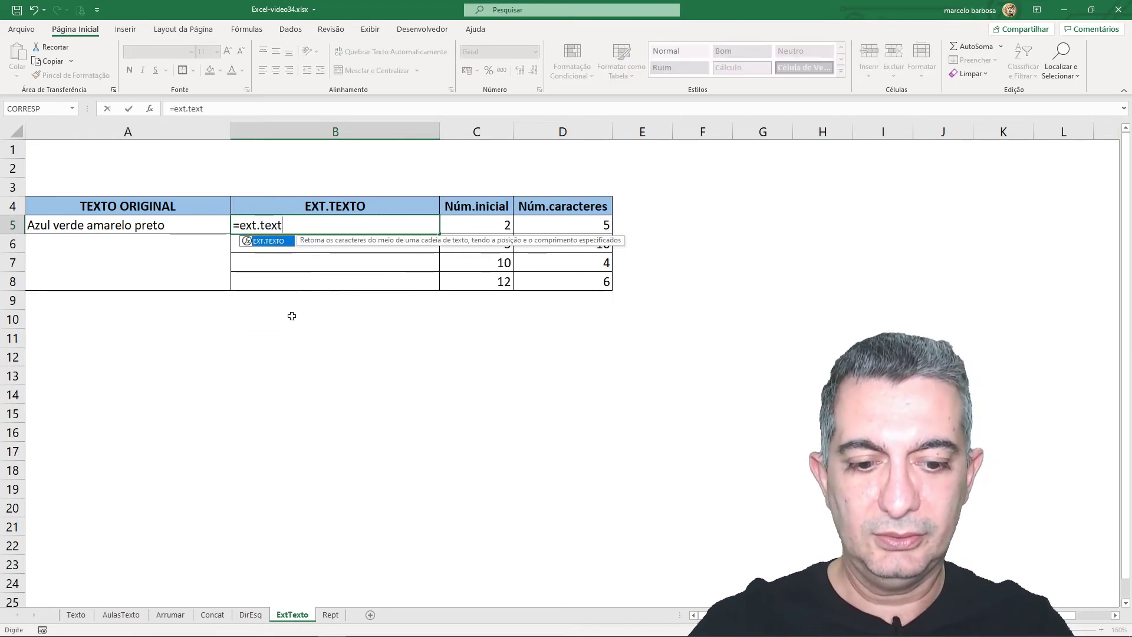
type("o(")
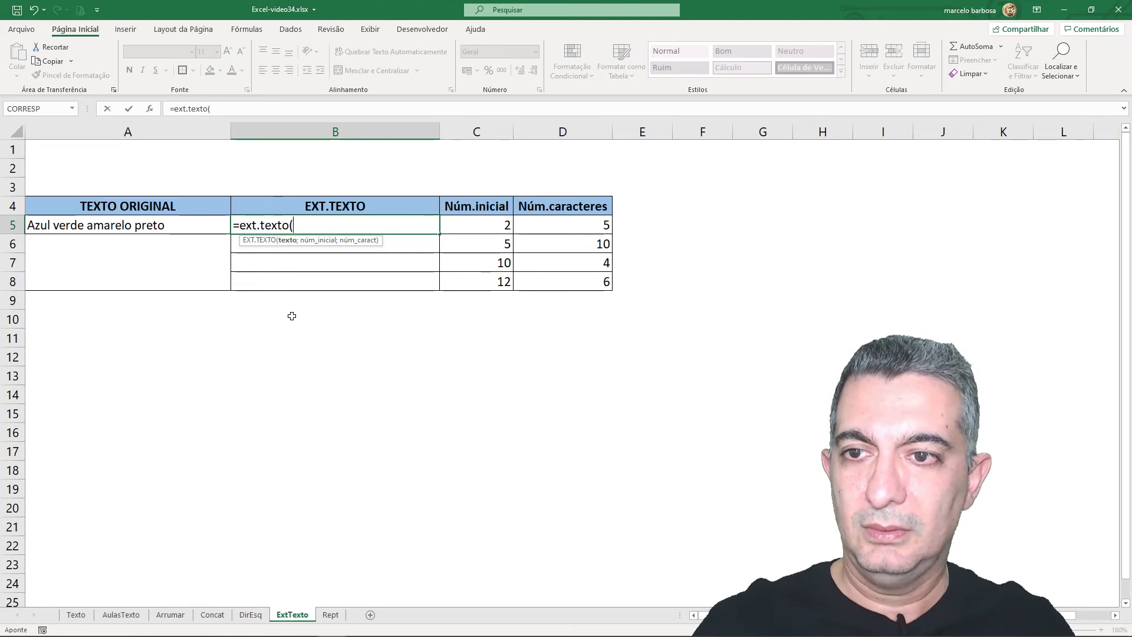
key("Left")
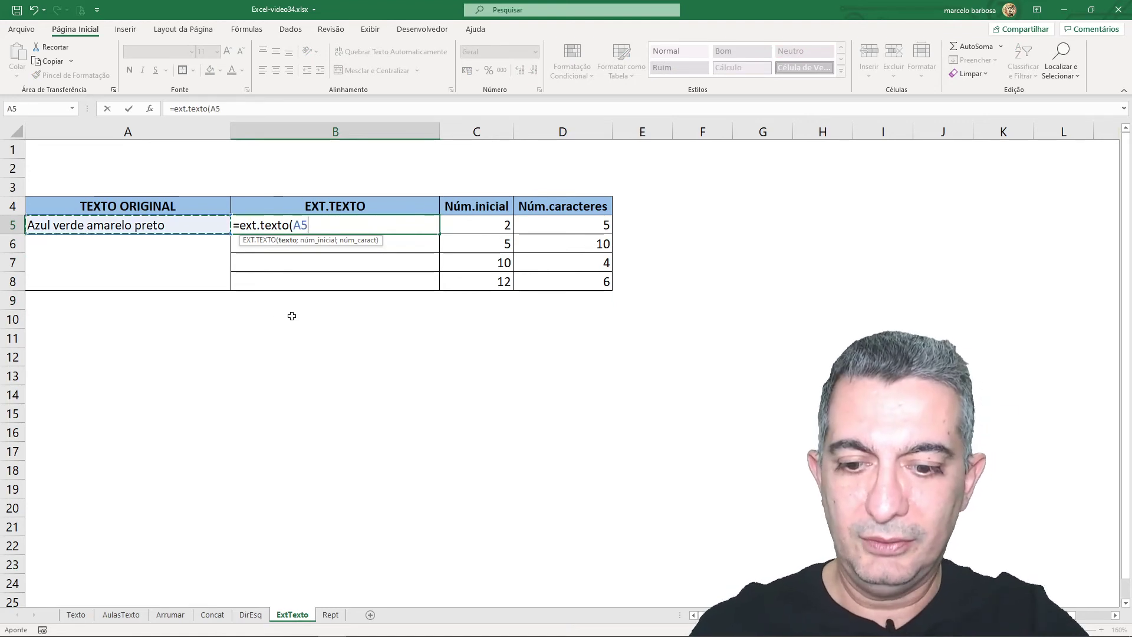
key("F4")
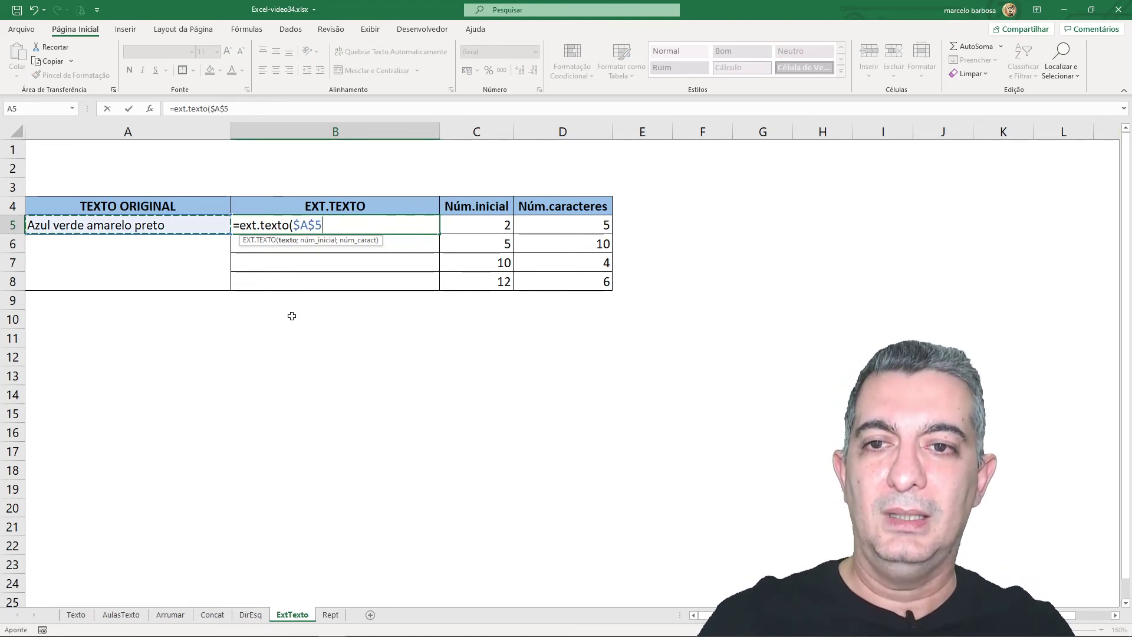
type(";")
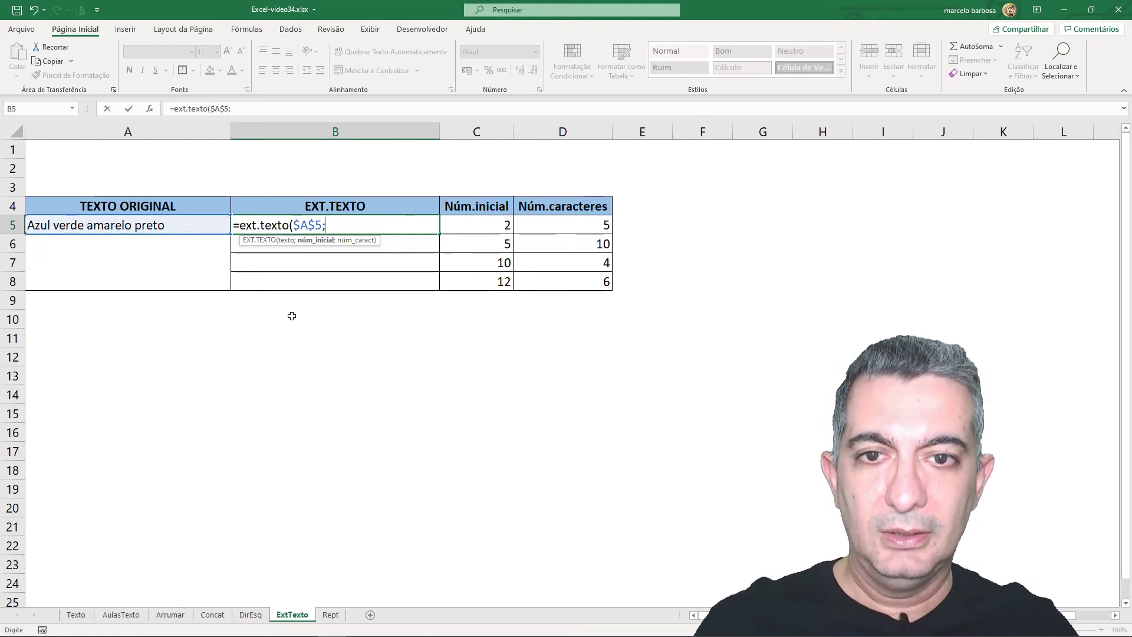
key("Right")
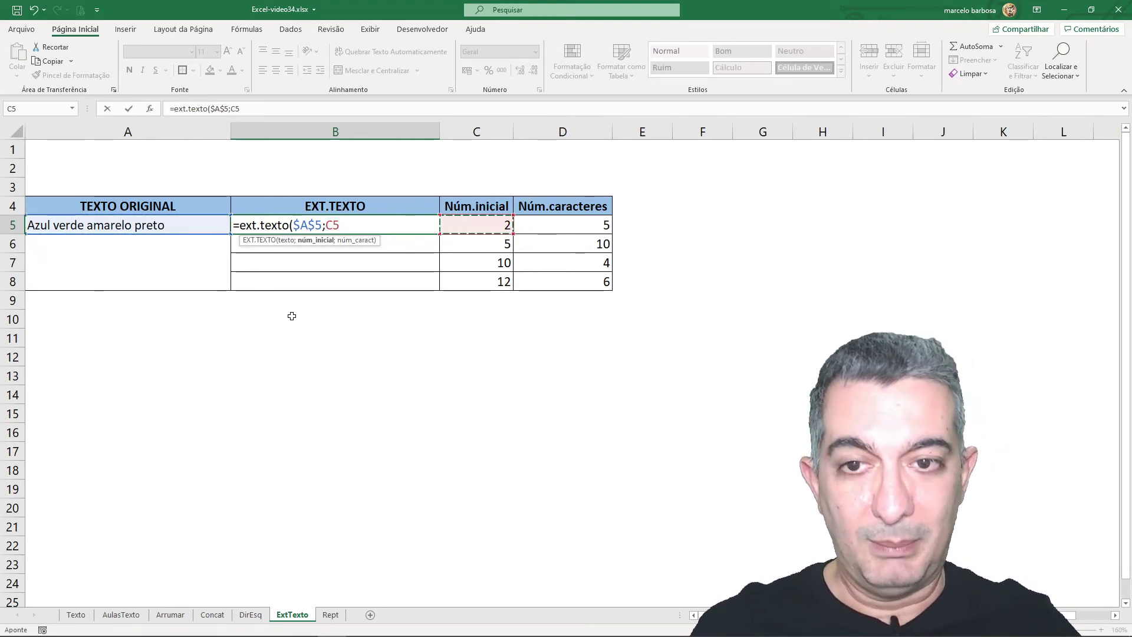
type(";")
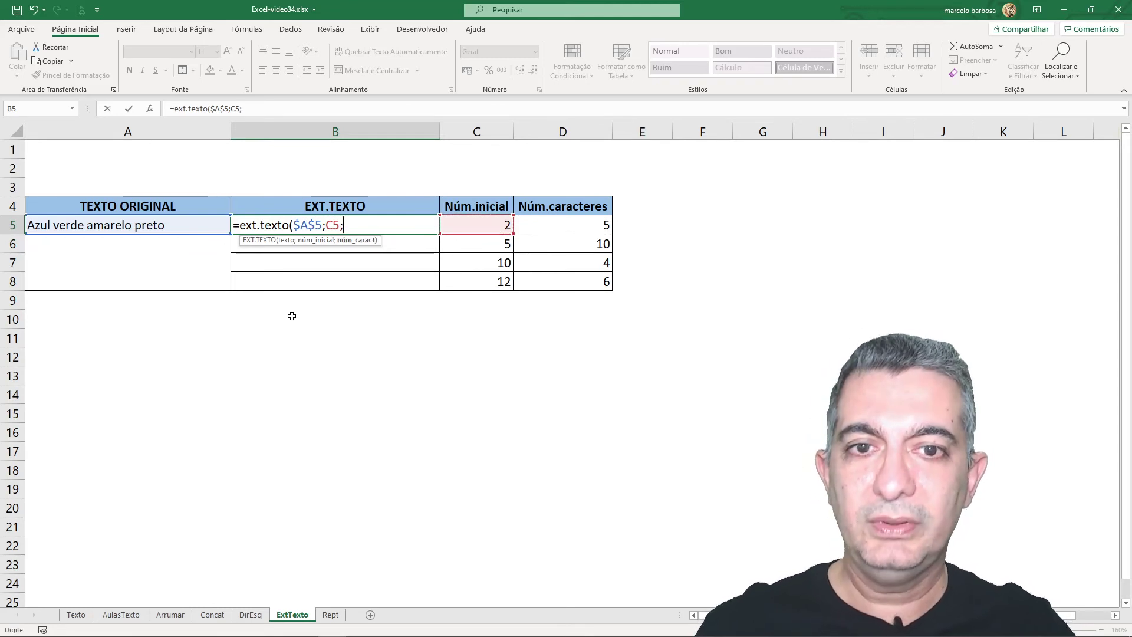
key("Right")
key("Right")
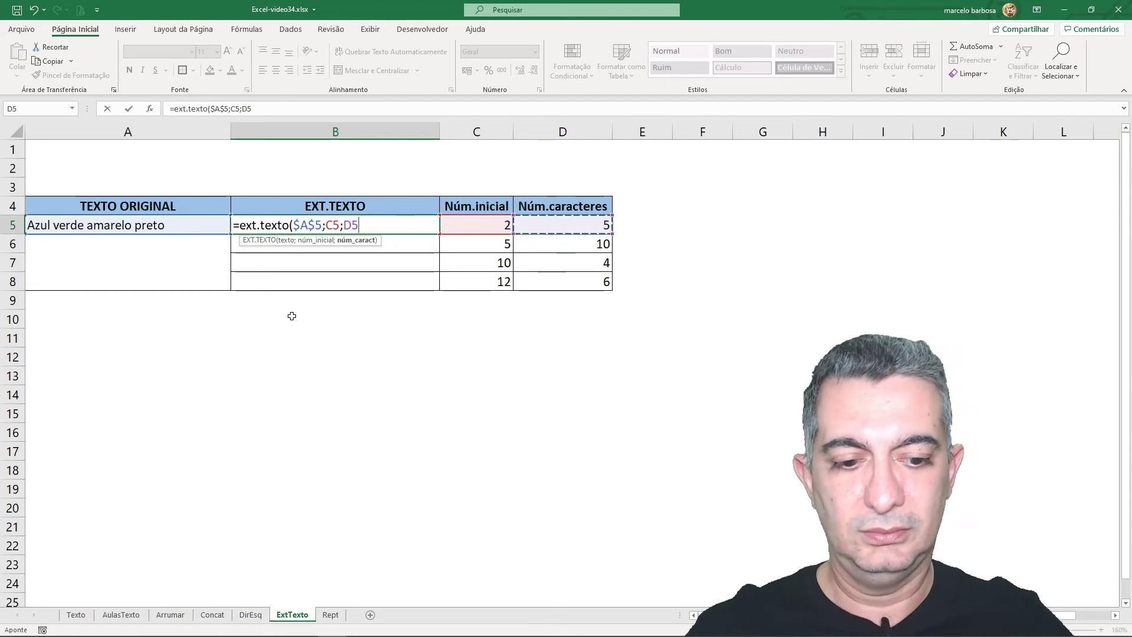
type(")")
key("Return")
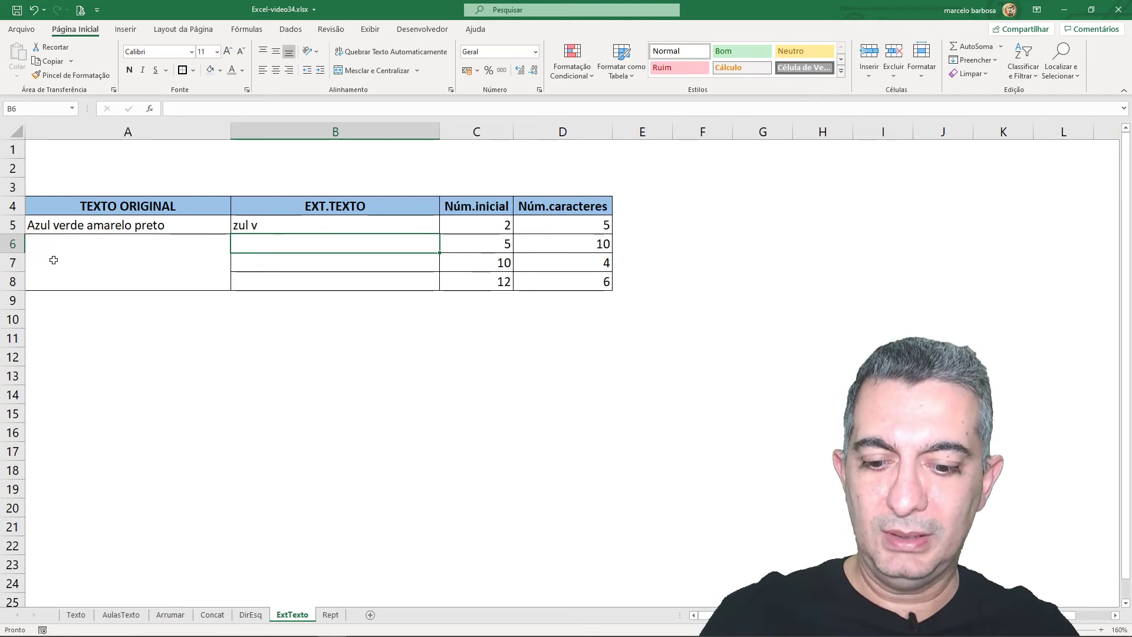
- Fill the EXT.TEXTO formula from B5 down to B8 and check the extracted text in B6 and B7
key("Up")
key("shift+Down")
key("shift+Down")
key("shift+Down")
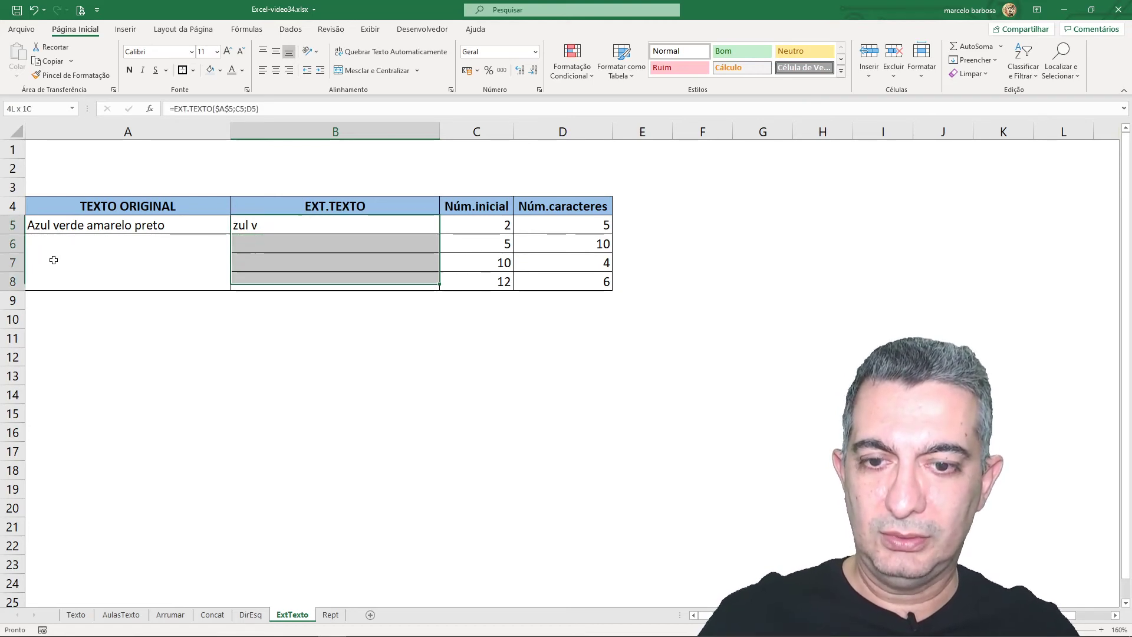
key("ctrl+d")
key("Up")
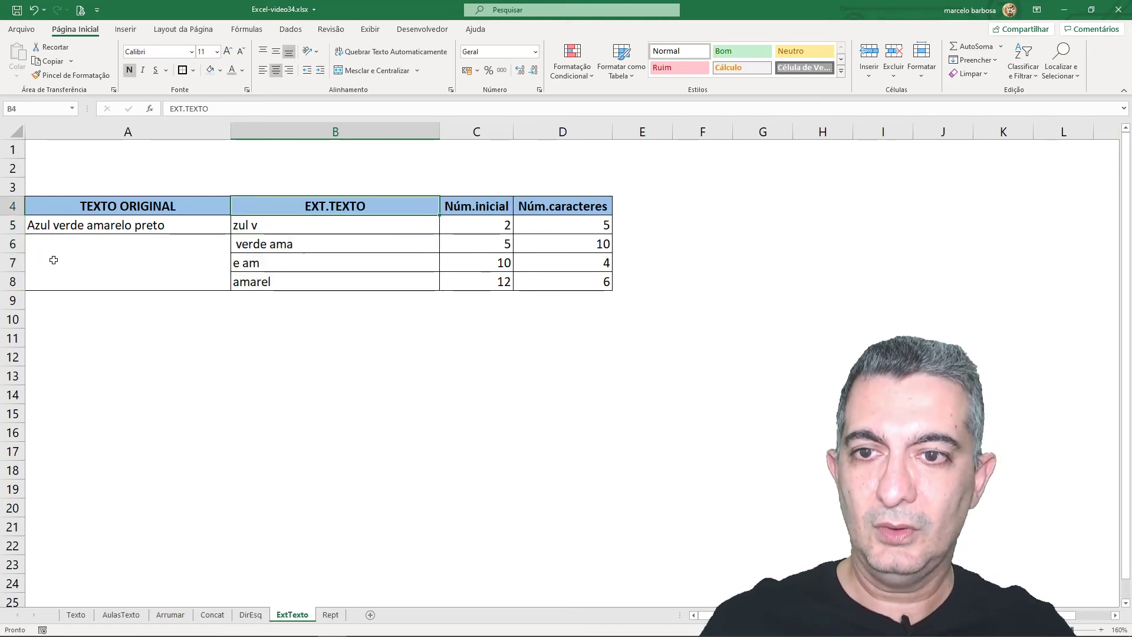
key("Down")
key("Down")
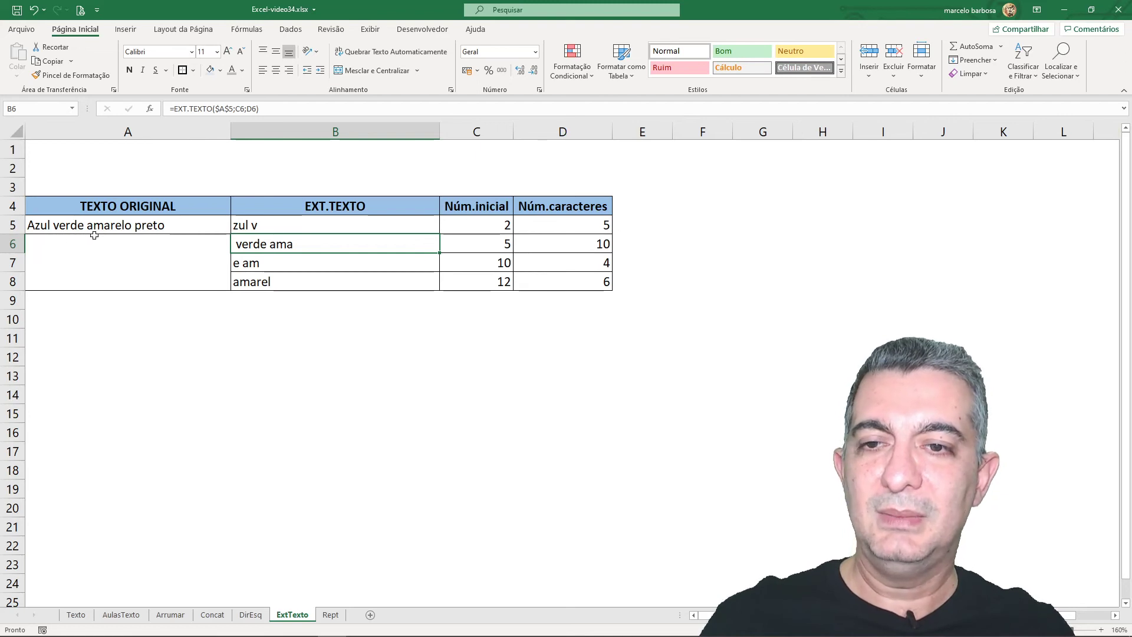
left_click(298, 260)
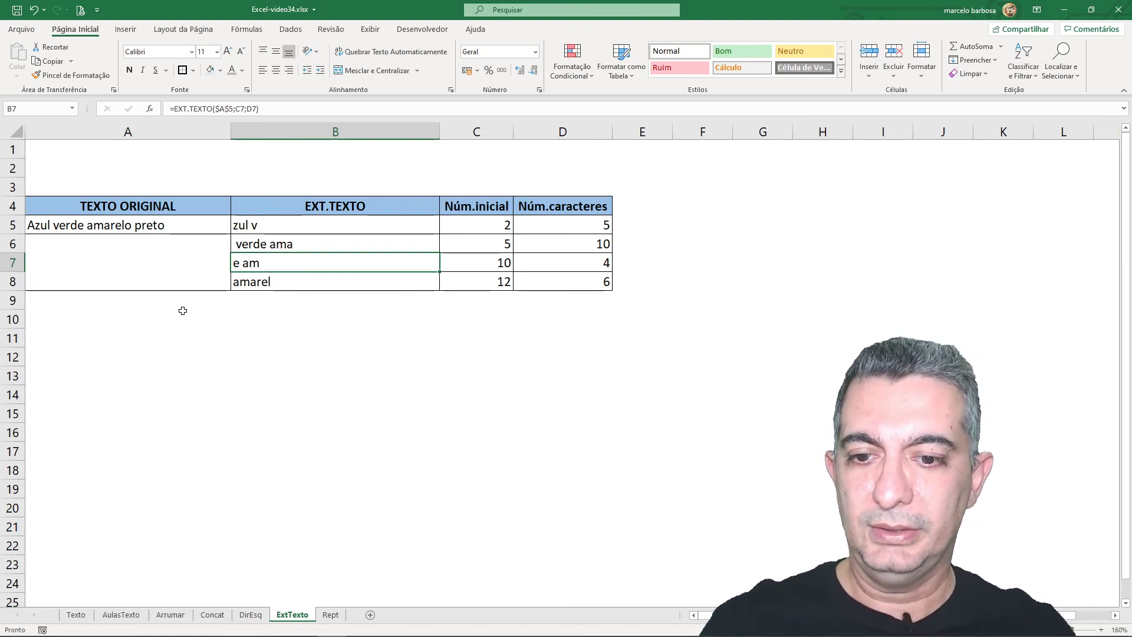
- On the Rept sheet, enter 2, 3, 5 and 8 in C5 to C8 under Núm.vezes
left_click(332, 615)
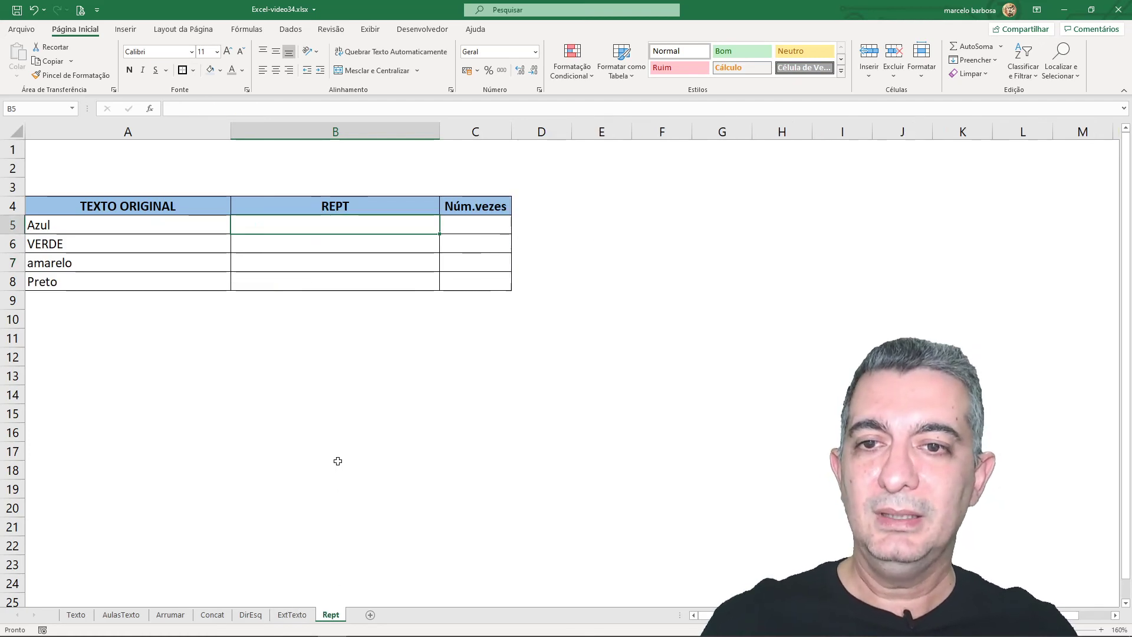
key("Left")
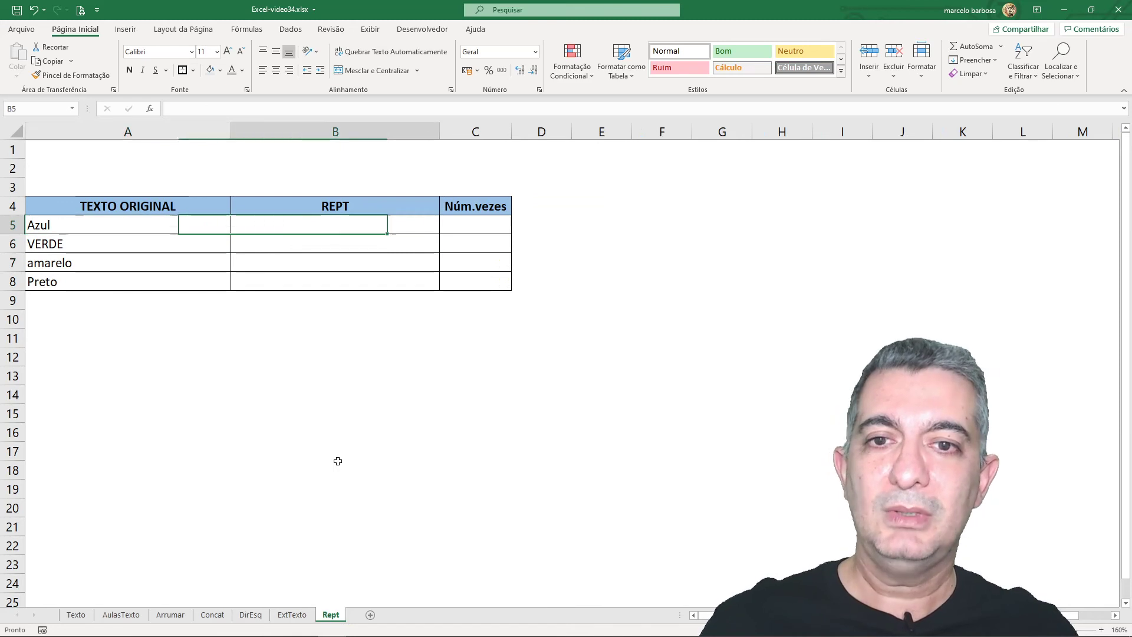
key("Right")
key("Right")
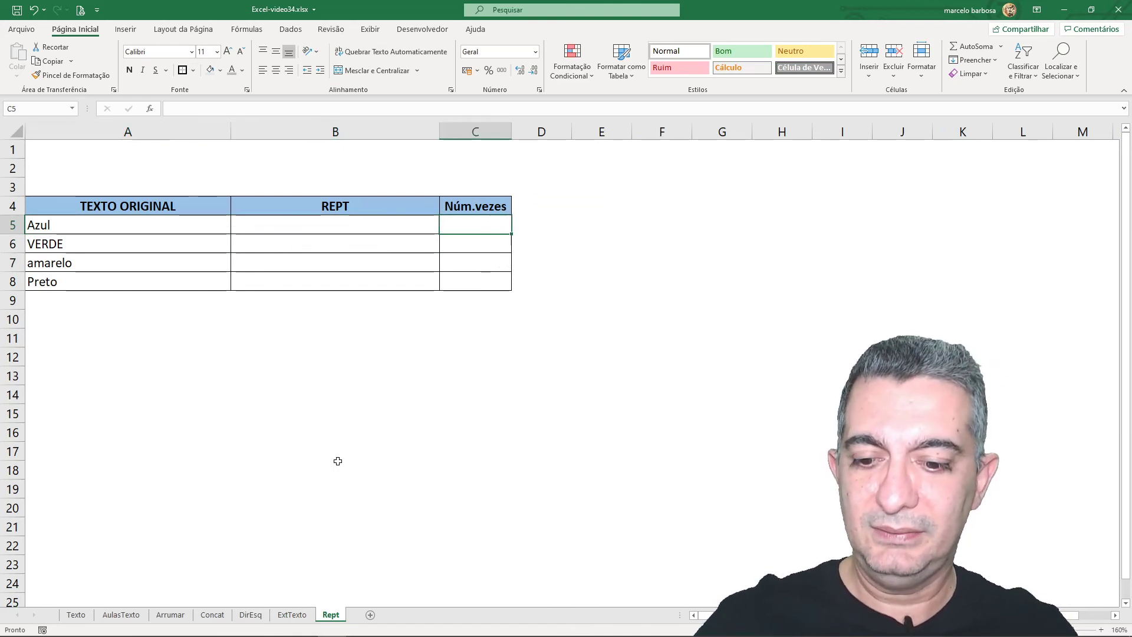
type("2")
key("Return")
type("3")
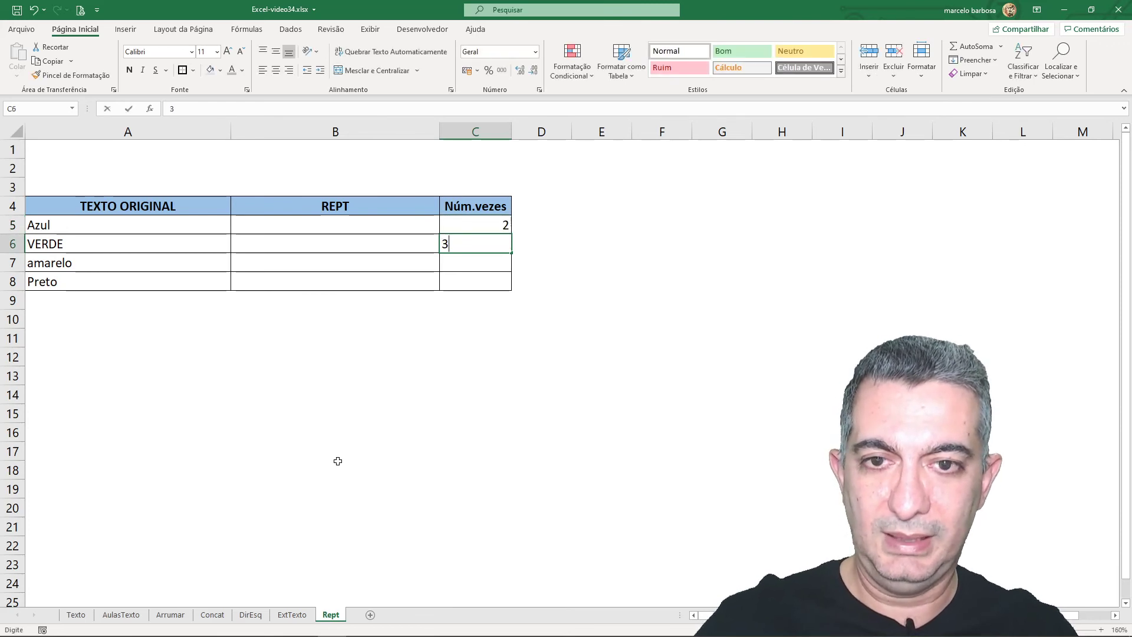
key("Return")
type("5")
key("Return")
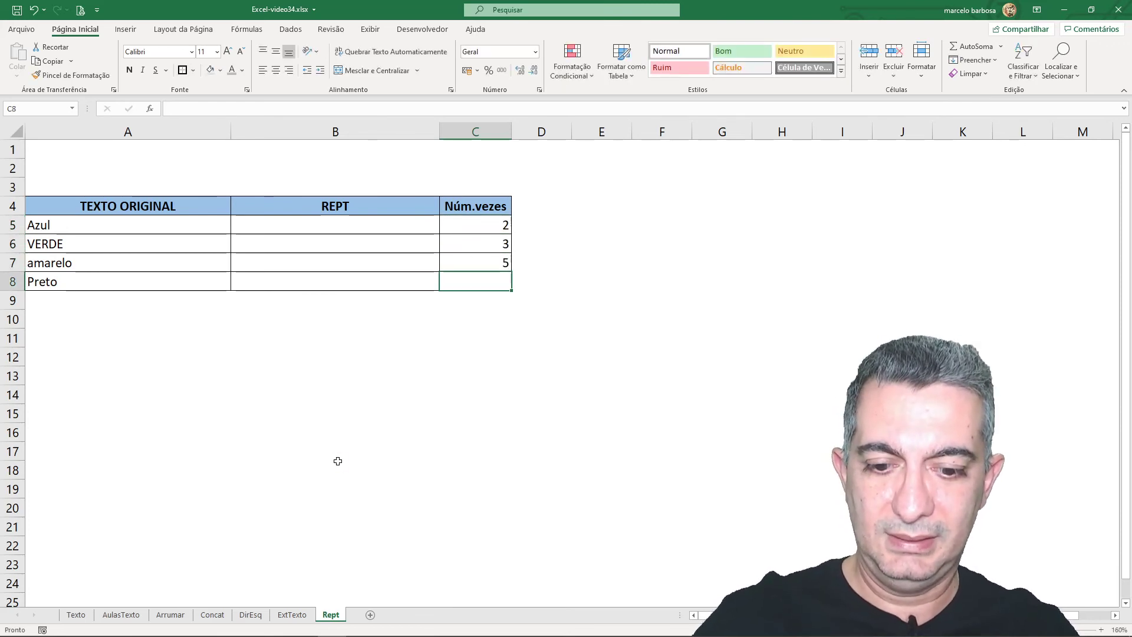
type("8")
key("Return")
- Enter =REPT(A5;C5) in B5 to repeat the original text the number of times given in C5
key("Up")
key("Up")
key("Up")
key("Up")
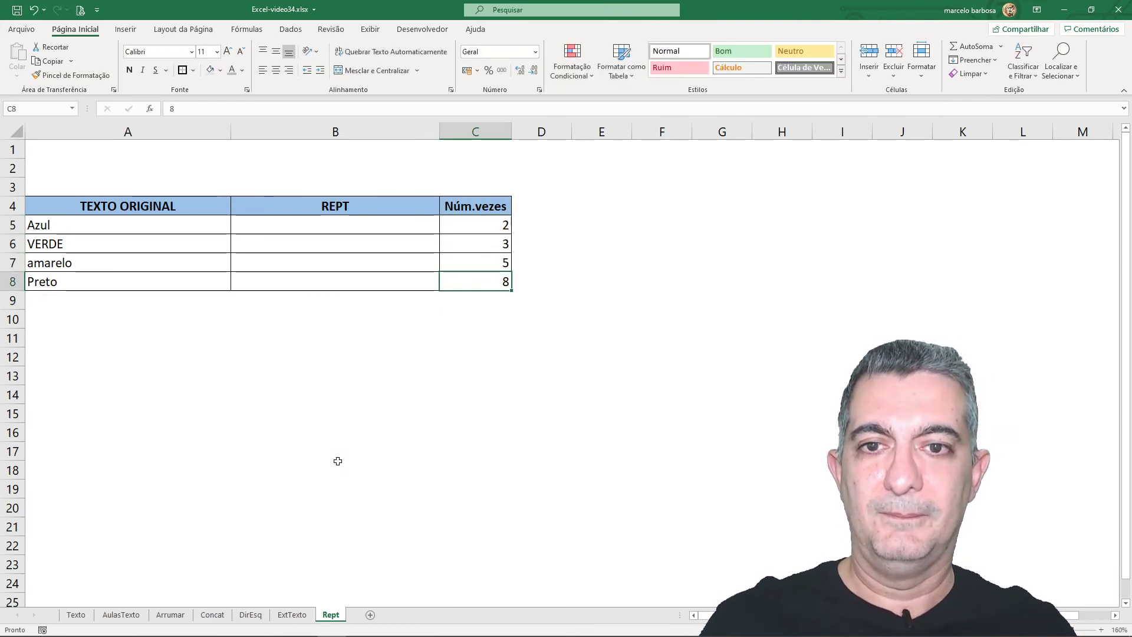
key("Left")
type("=rept")
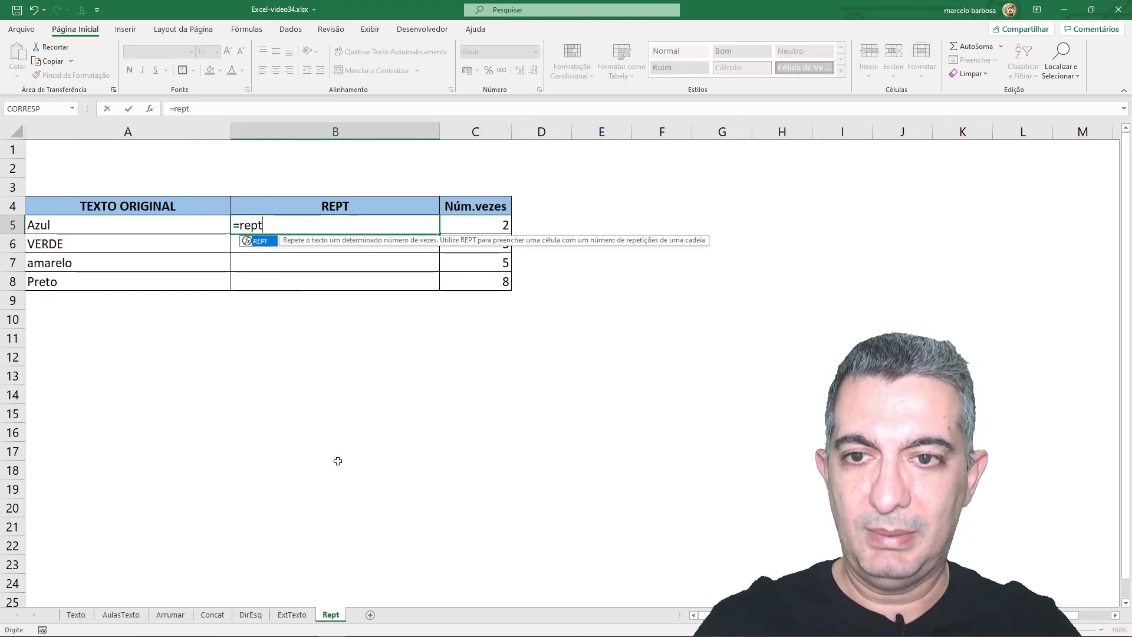
type("(")
key("Left")
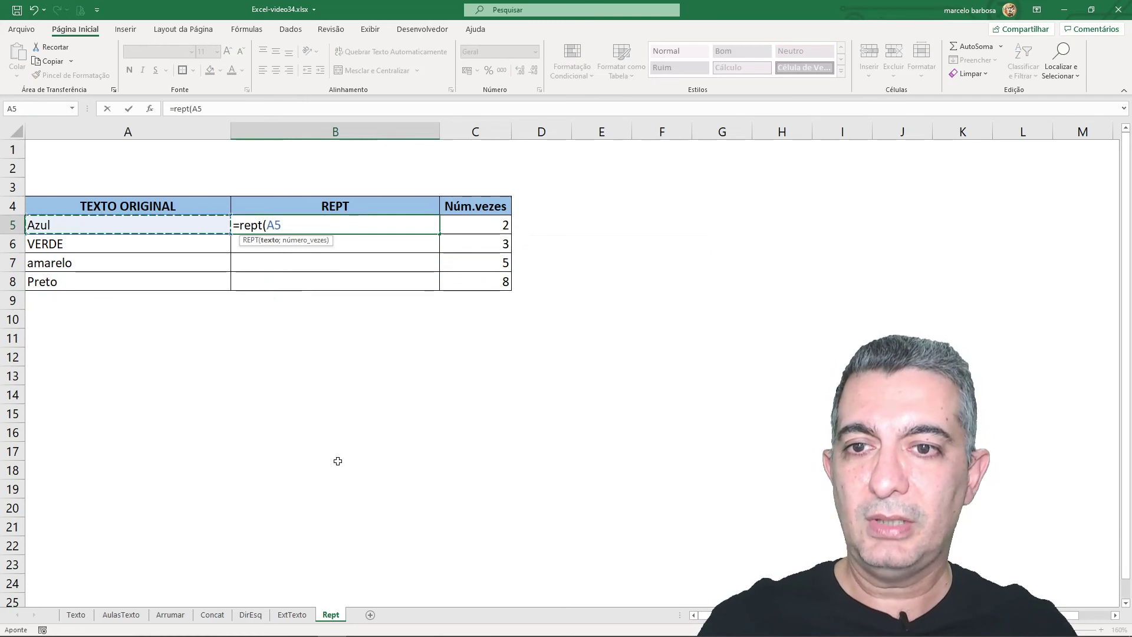
type(";")
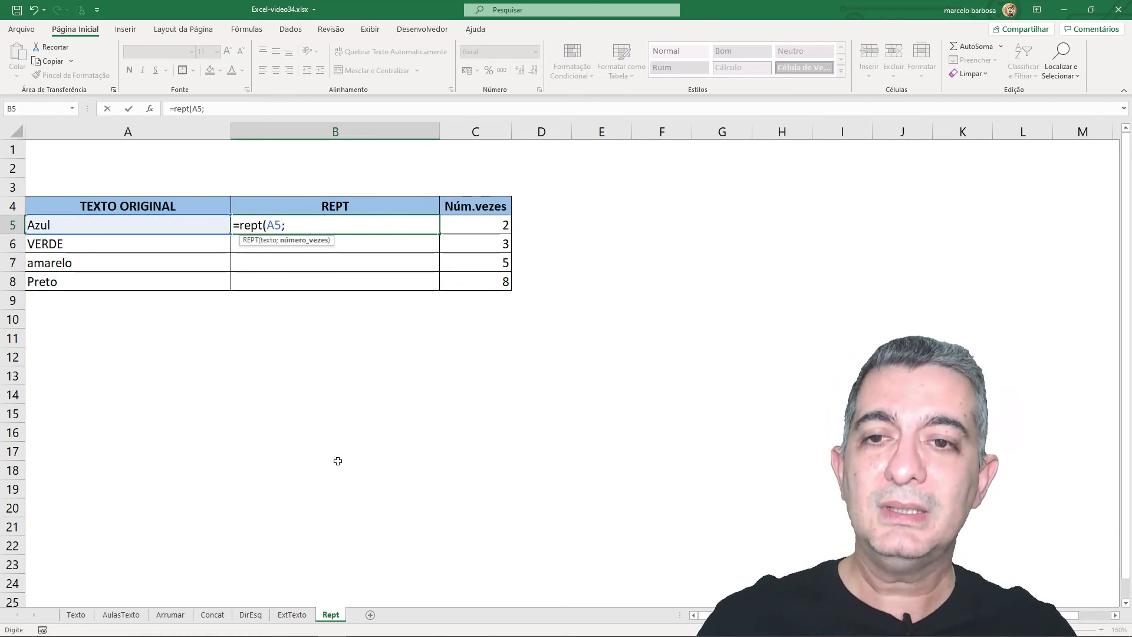
key("Right")
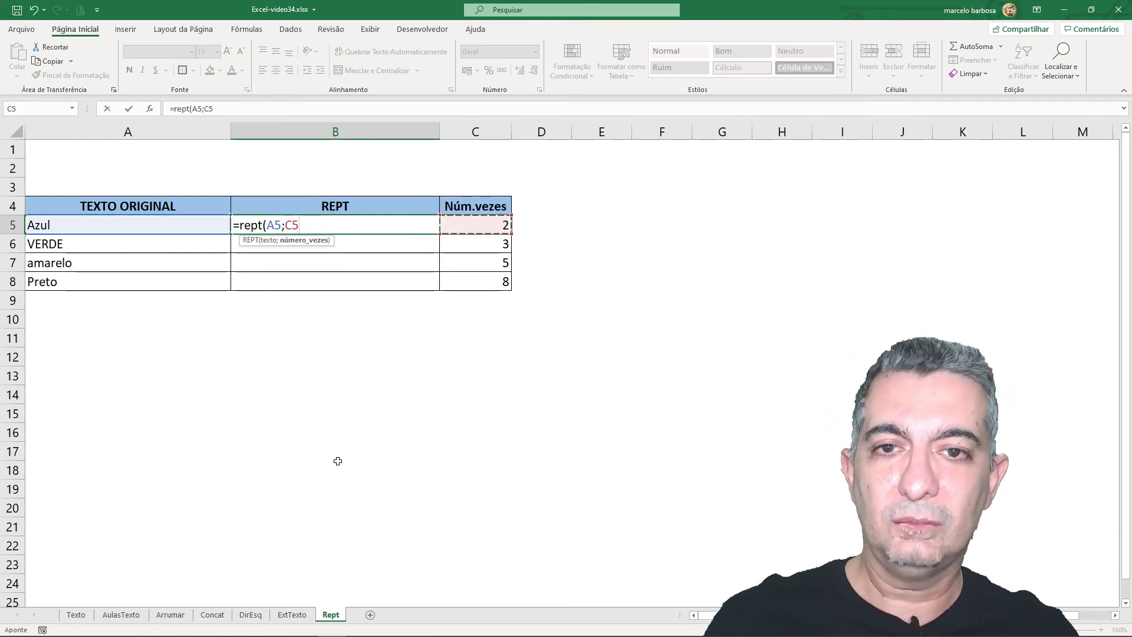
type(")")
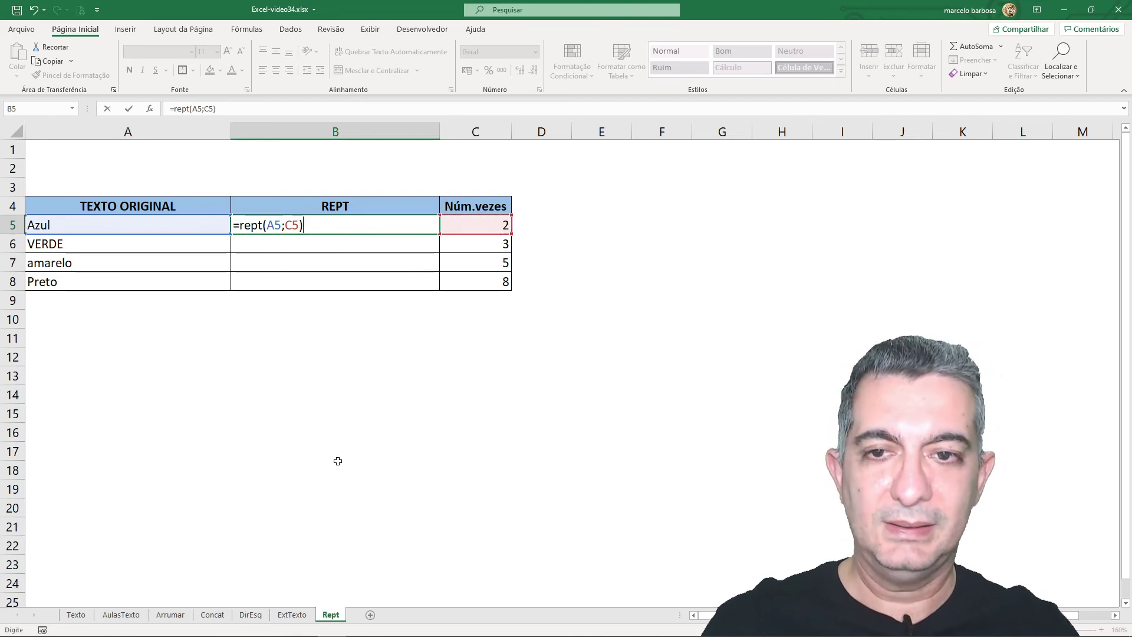
key("Return")
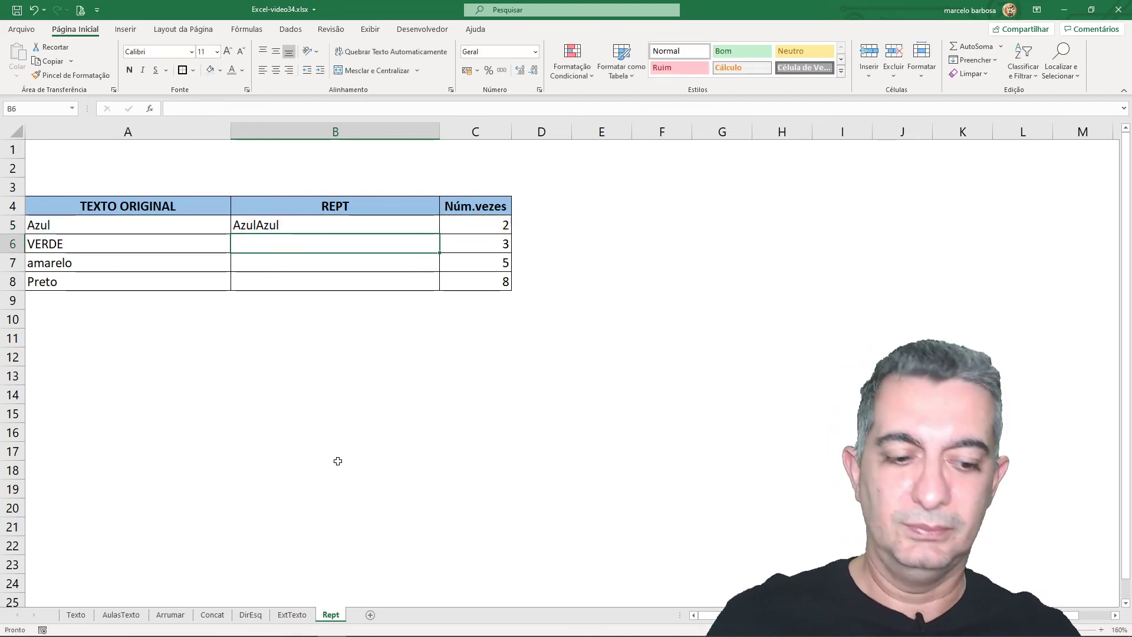
- Fill the REPT formula from B5 down to B8
key("Up")
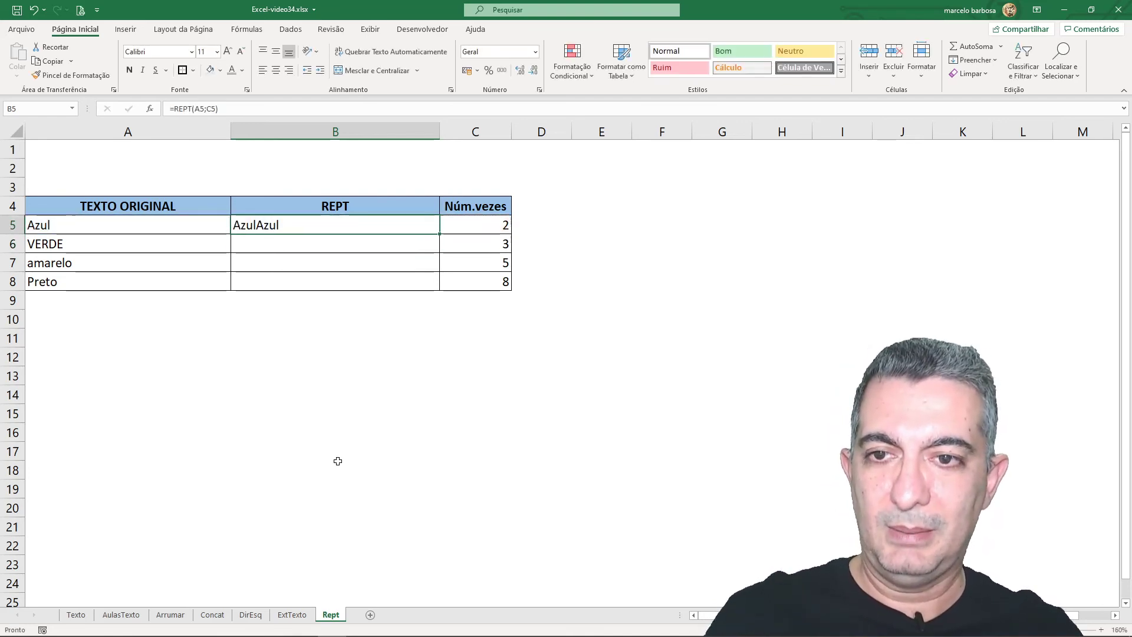
key("shift+Down")
key("shift+Down")
key("shift+Down")
key("ctrl+d")
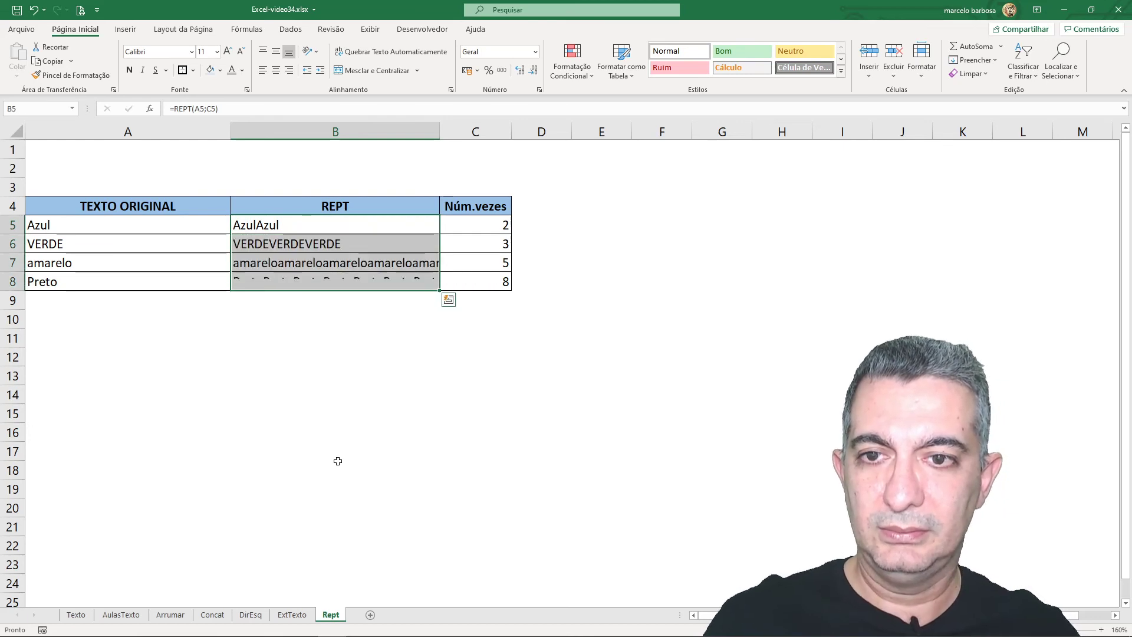
- Review the REPT results in B6 to B8 and widen column B to show the full repeated text
key("Down")
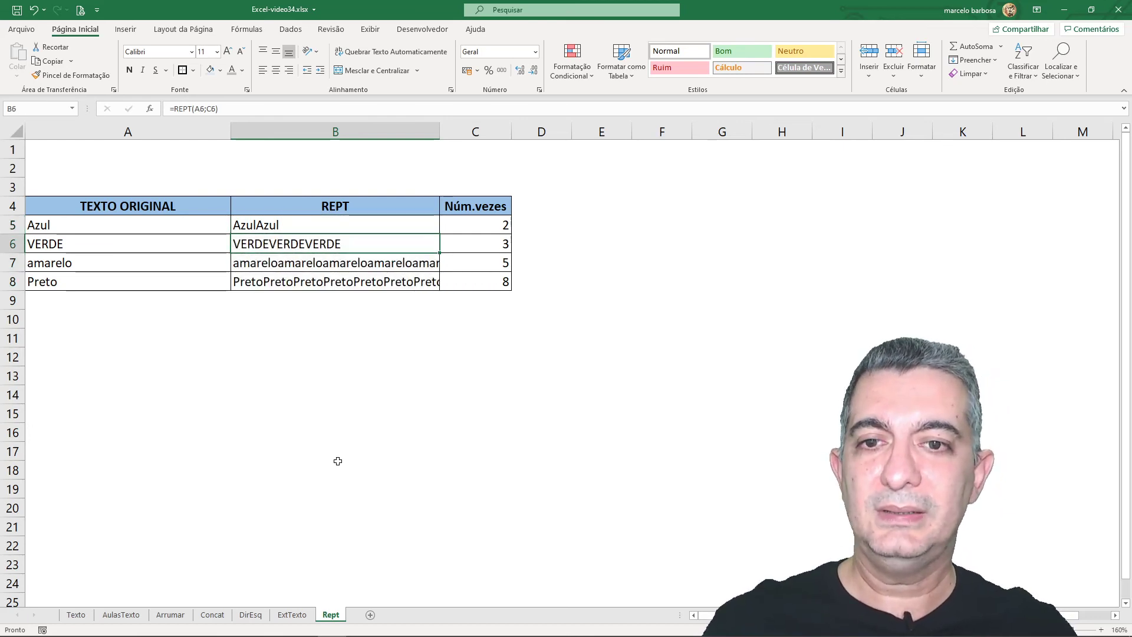
key("Down")
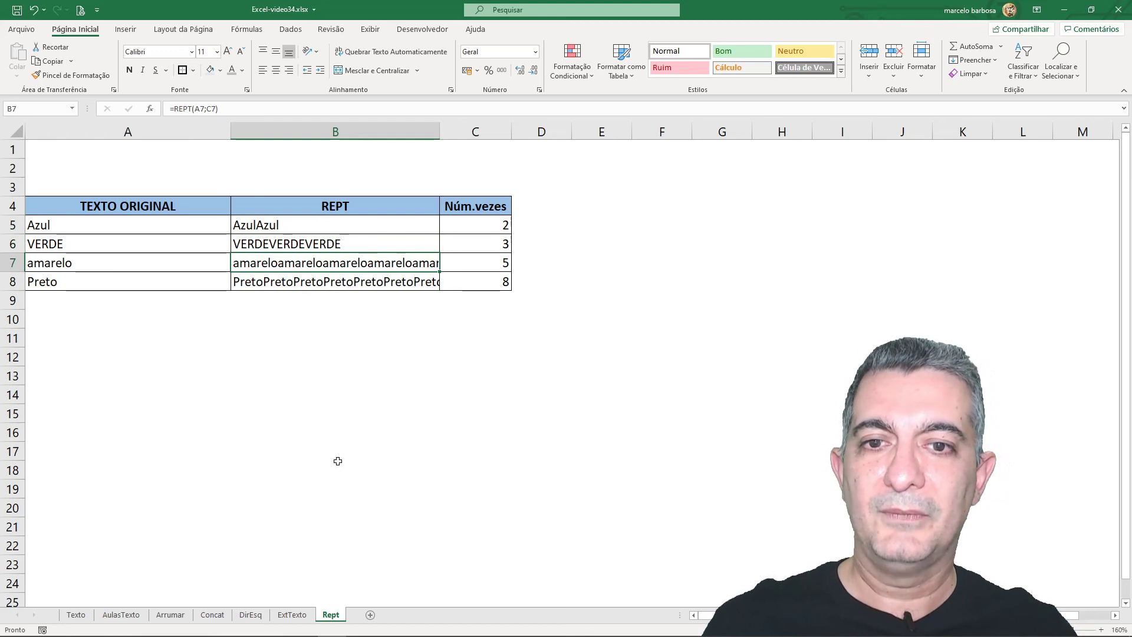
key("Down")
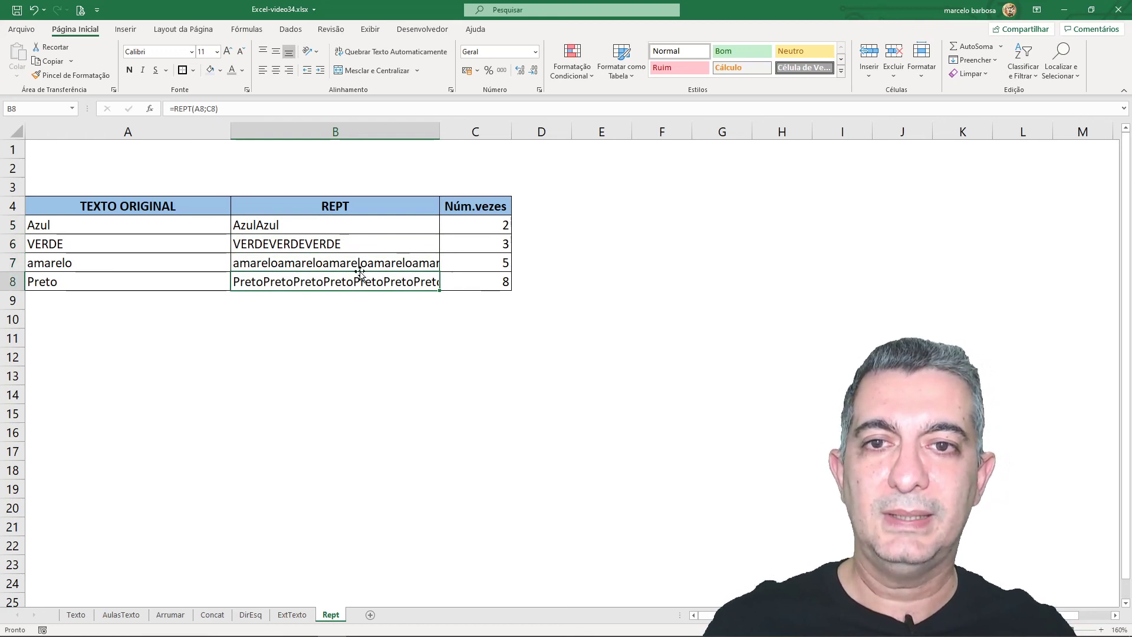
left_click_drag(439, 132, 500, 132)
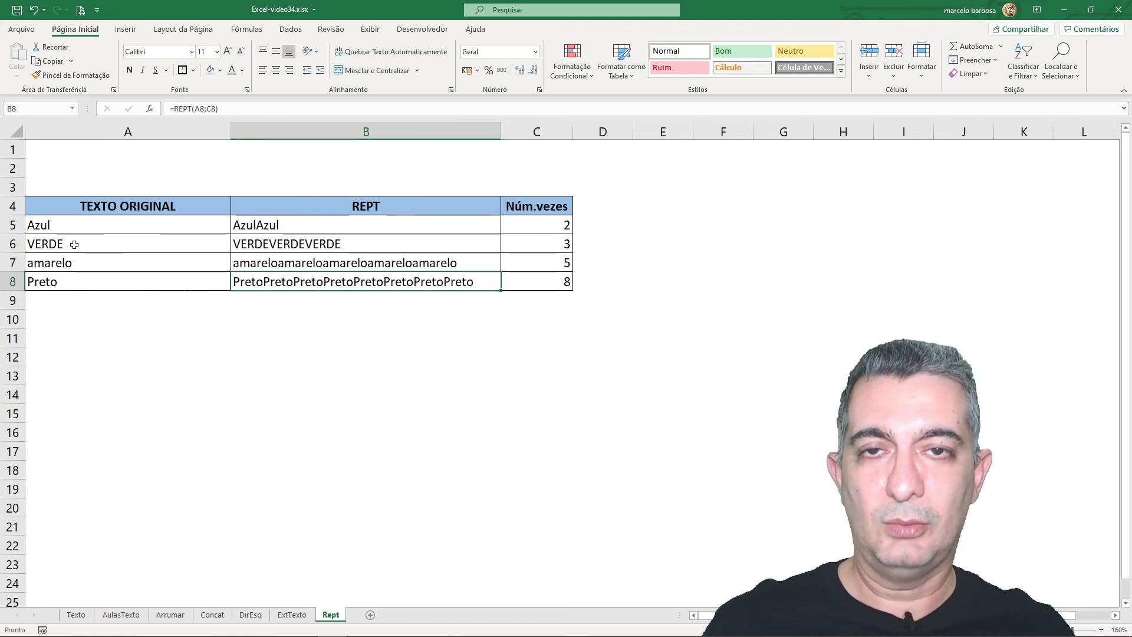
- Insert a space before VERDE in A6 so that the REPT result in B6 separates the repeated words
double_click(50, 244)
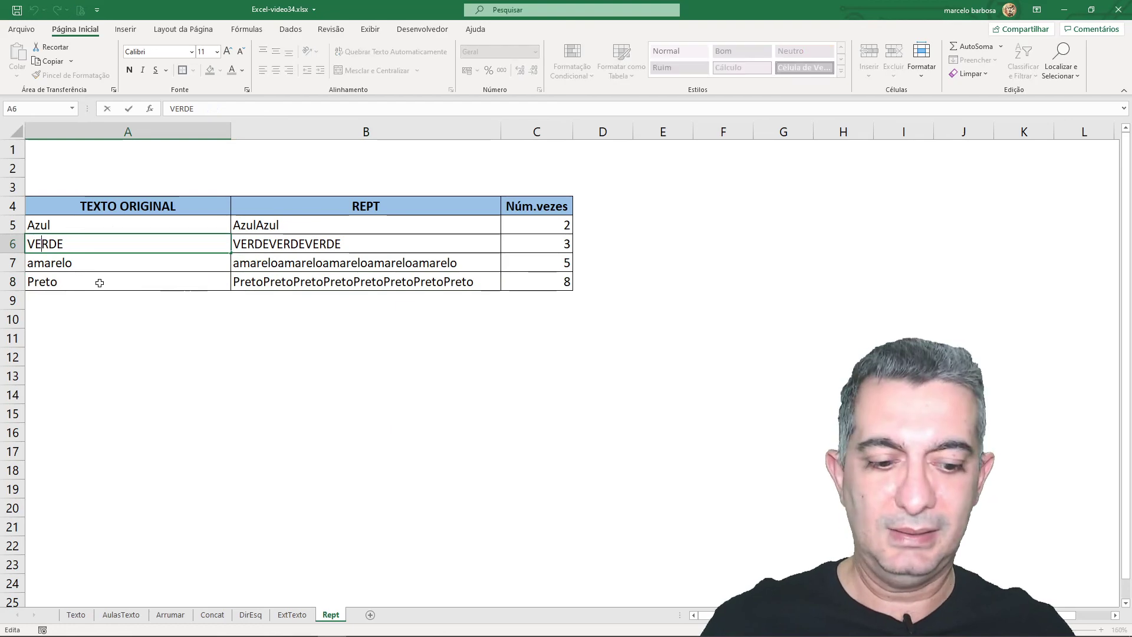
key("Home")
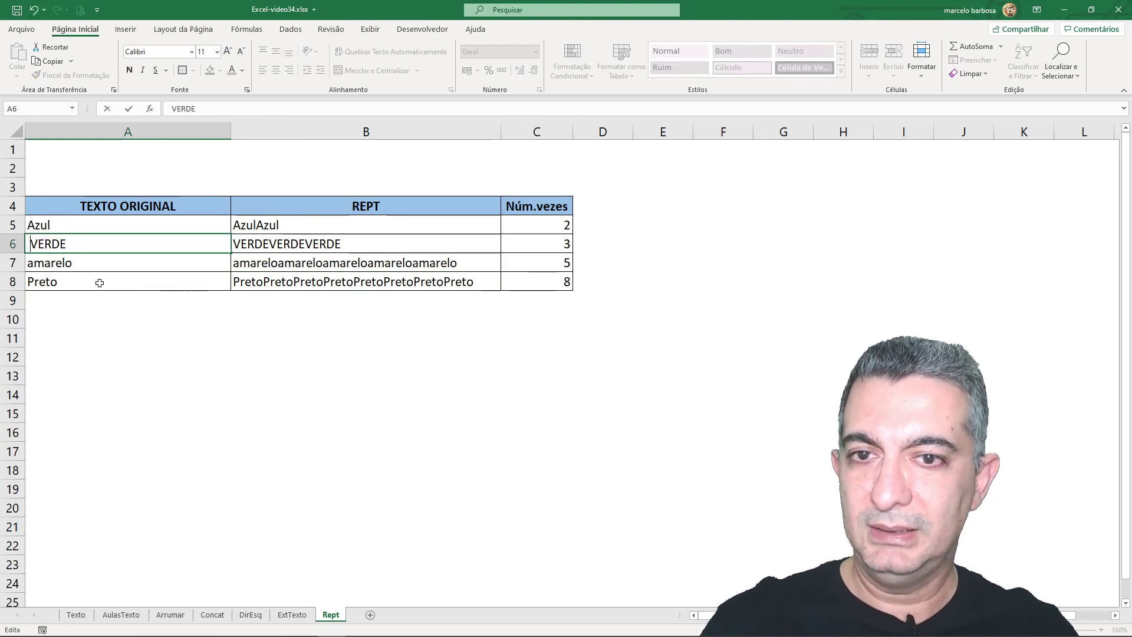
key("Return")
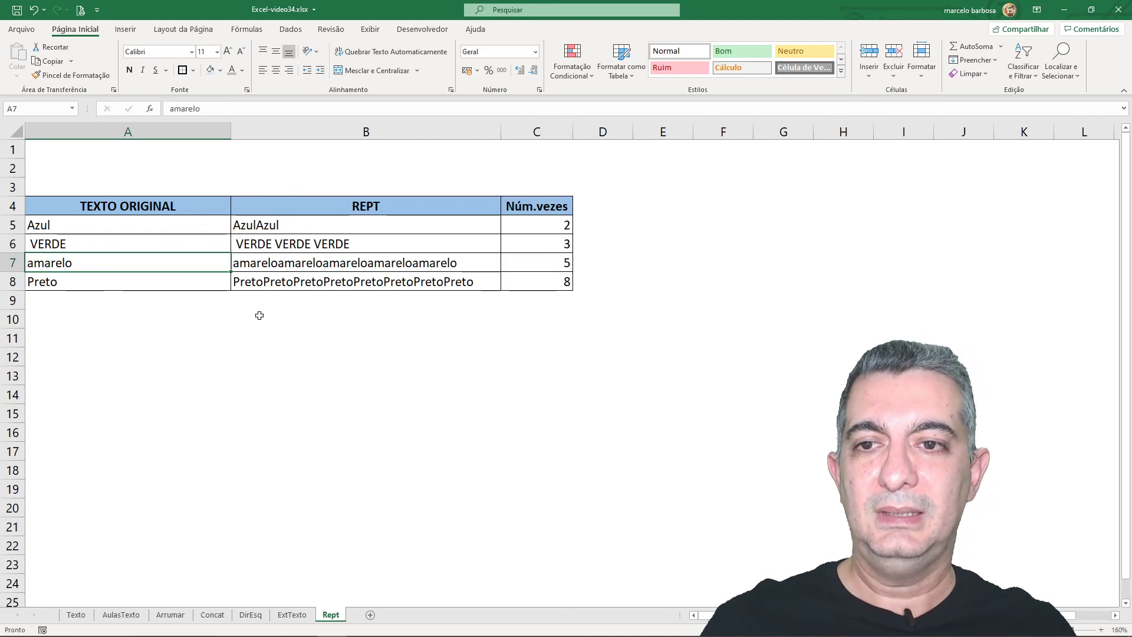
left_click(112, 300)
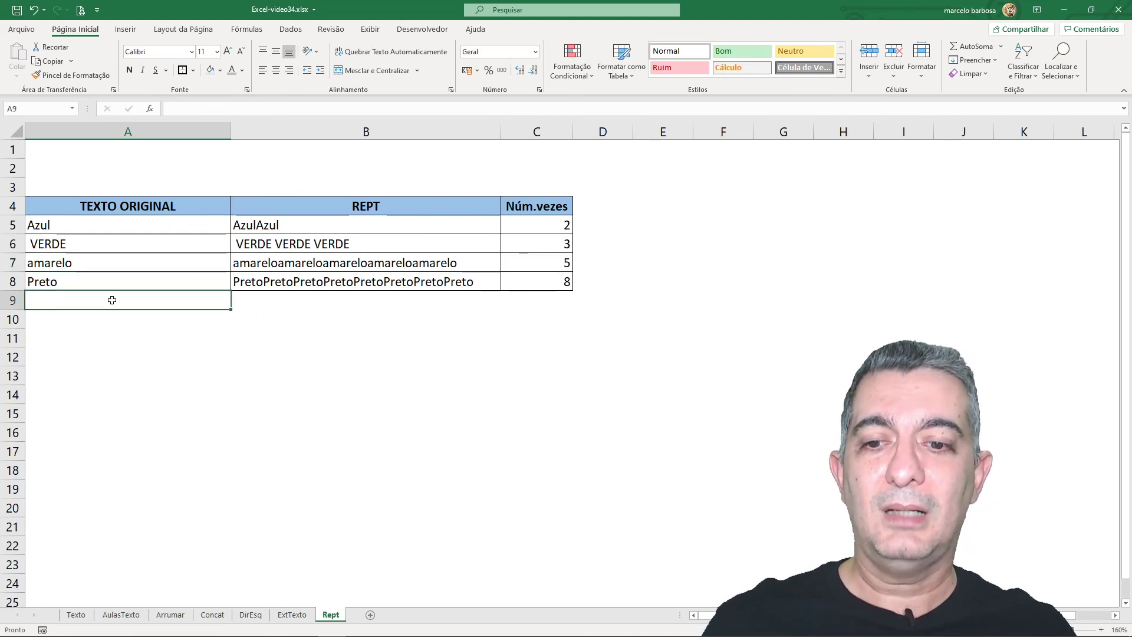
- Go to the AulasTexto sheet and review the 1ª Parte functions listed in A3 to A7, from ARRUMAR to REPT
left_click(121, 614)
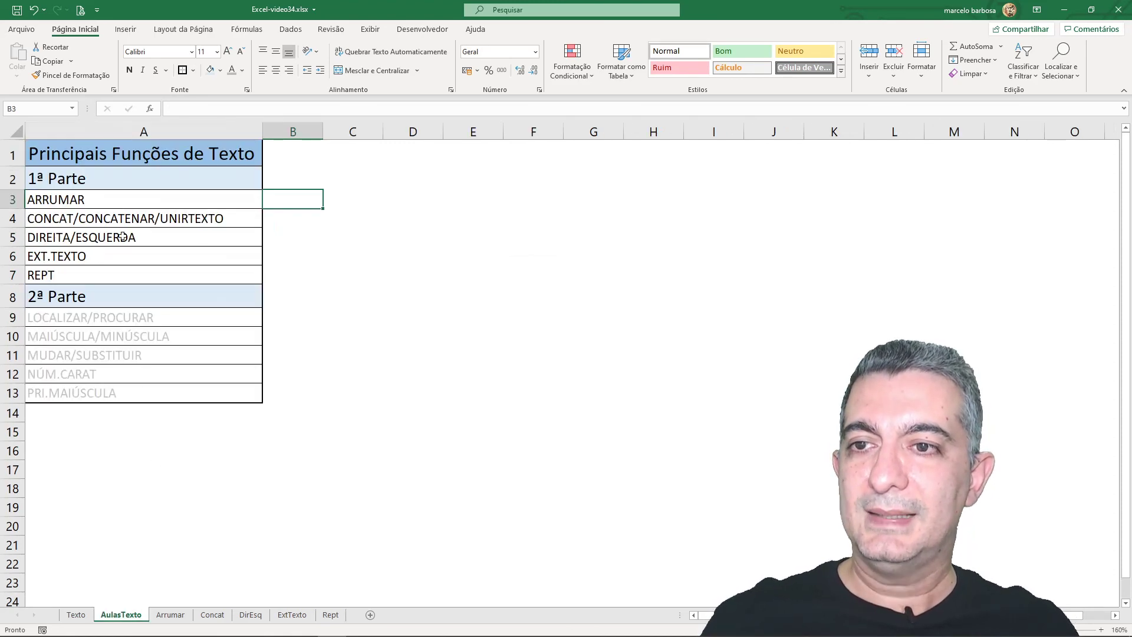
left_click_drag(112, 202, 104, 276)
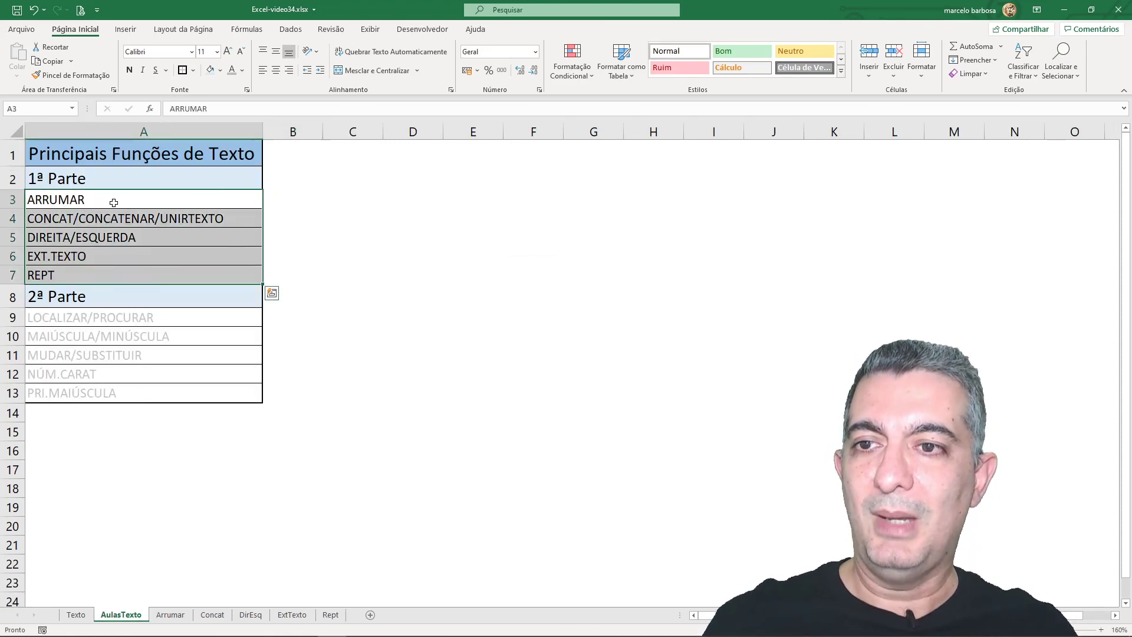
left_click(113, 202)
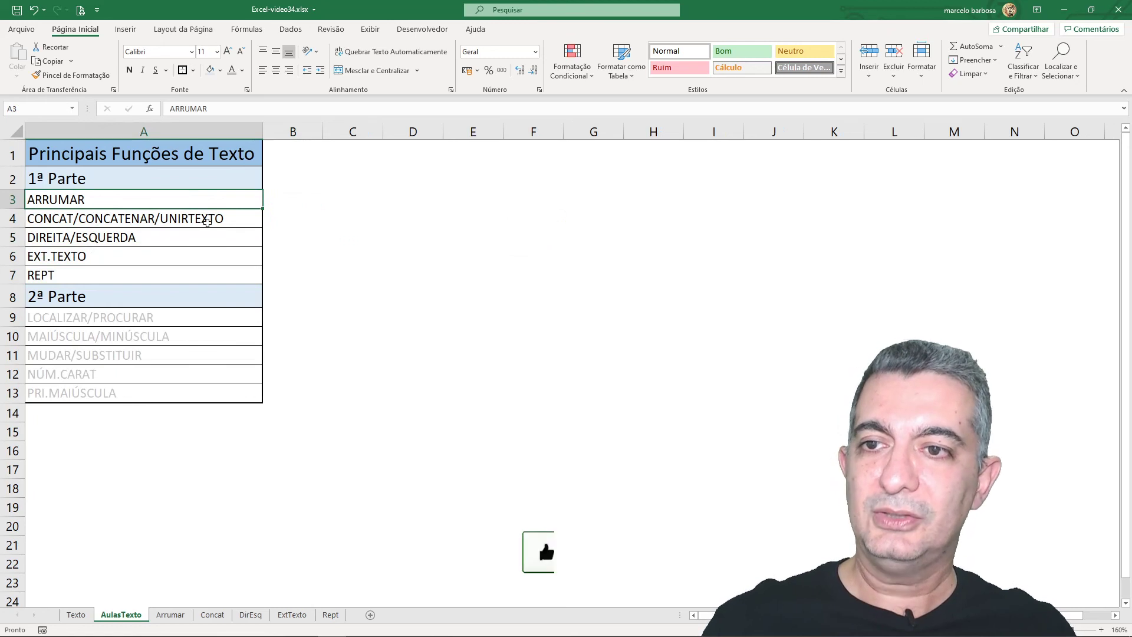
left_click(154, 256)
left_click(129, 276)
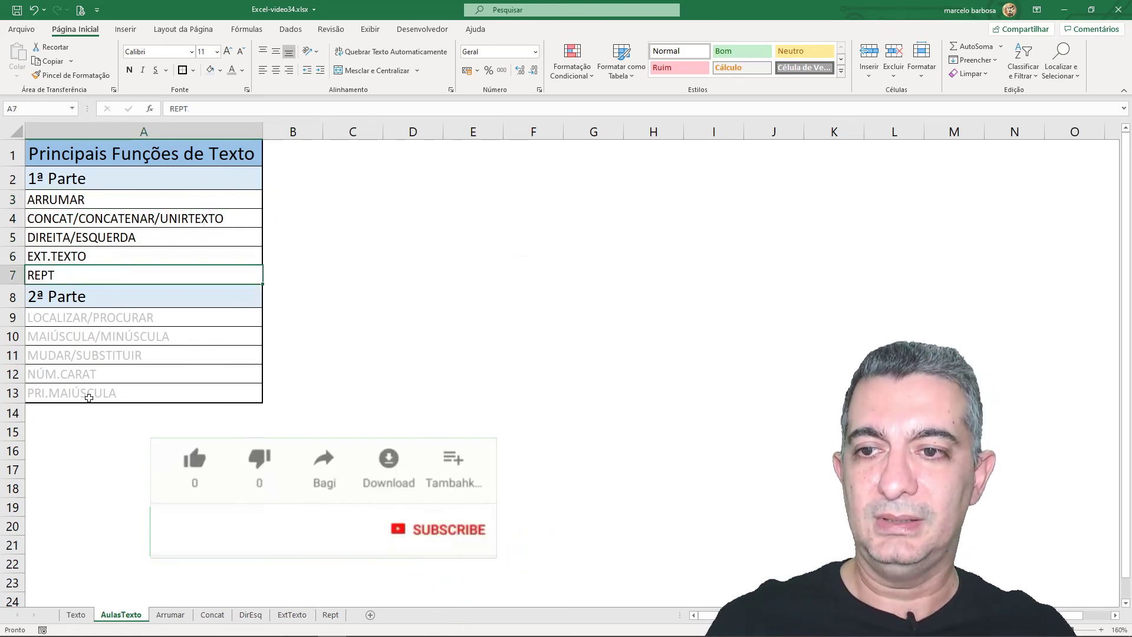